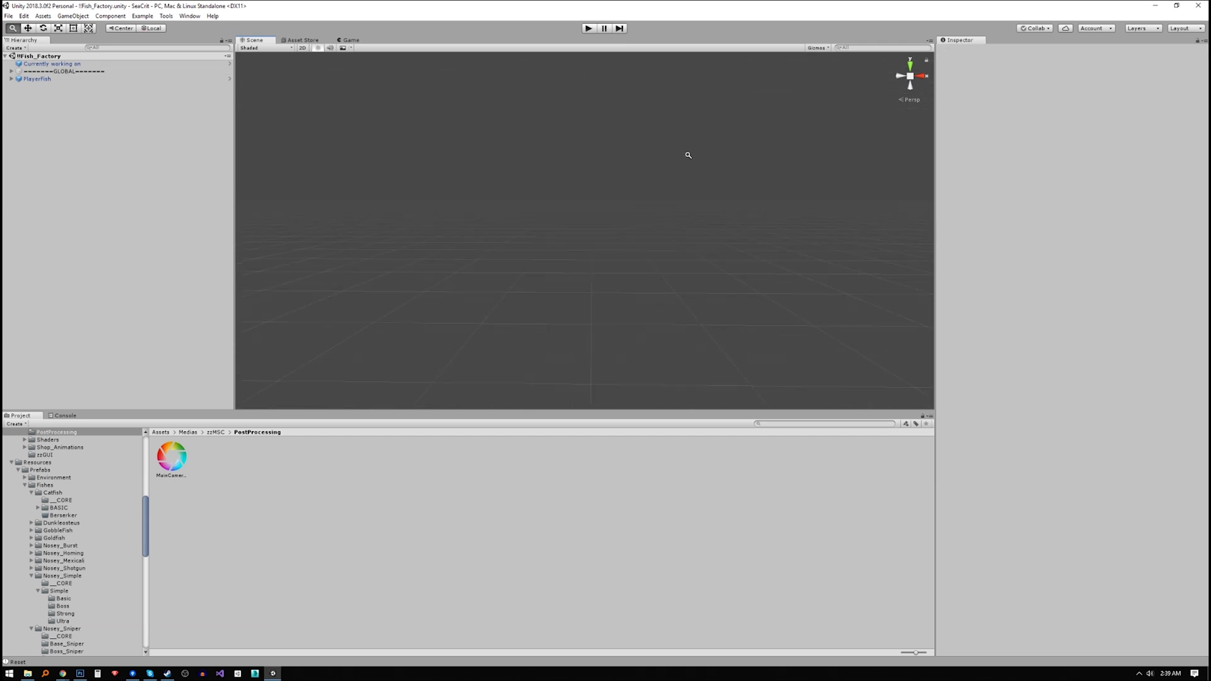
# - Create an empty object at the hierarchy root named "Why are you watching this, this guy has no idea WTF he's doing"
pyautogui.click(597, 213)
pyautogui.press('f')
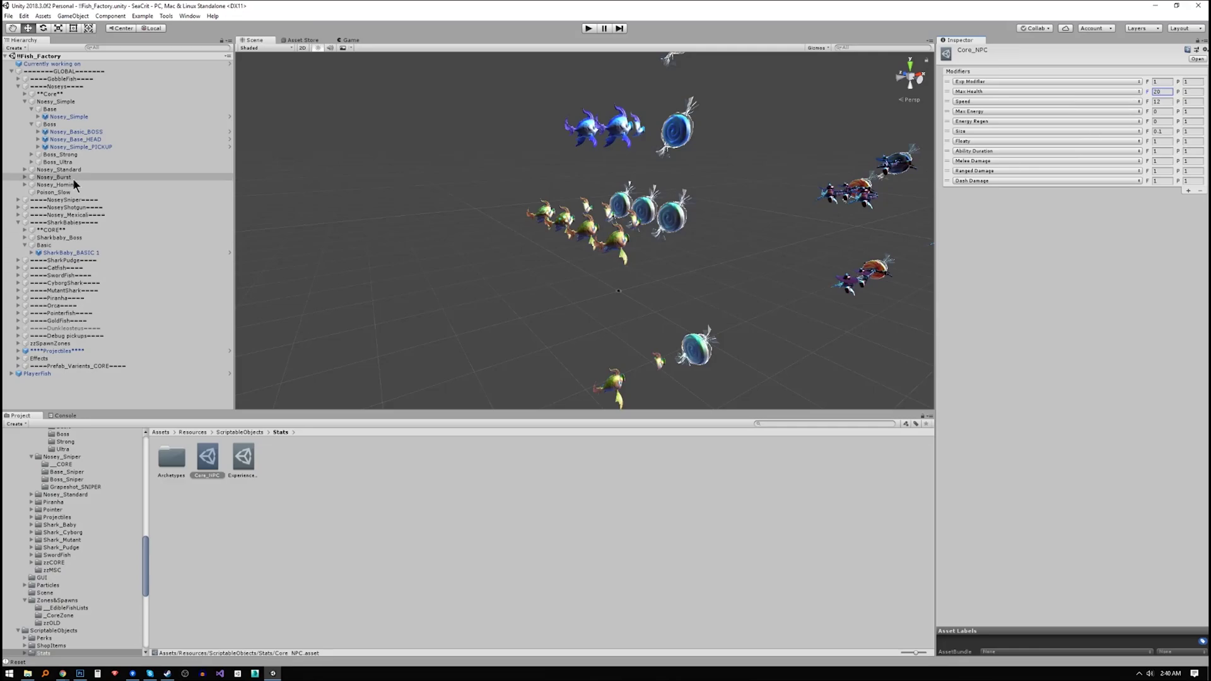
pyautogui.click(18, 230)
pyautogui.click(55, 70)
pyautogui.hotkey('ctrl', 'shift', 'n')
pyautogui.press('F2')
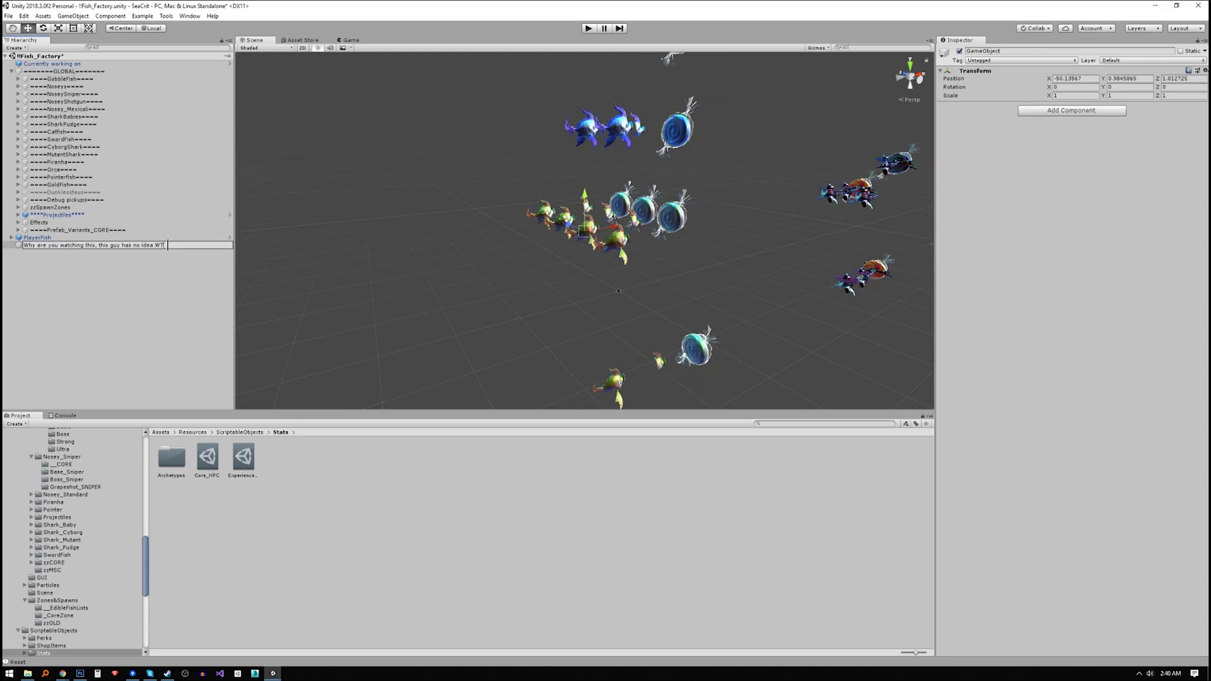
pyautogui.write('ng')
pyautogui.press('Return')
# - Set the new root object's position to 0
pyautogui.click(279, 358)
pyautogui.click(127, 245)
pyautogui.click(1066, 79)
pyautogui.write('0')
pyautogui.click(1120, 79)
pyautogui.write('0')
pyautogui.click(1165, 78)
pyautogui.write('0')
# - Examine the fish lined up in the scene, ending on a close view of the Core_Shark_Pudge shark
pyautogui.moveTo(757, 277); pyautogui.dragTo(633, 283, button='middle')
pyautogui.keyDown('alt'); pyautogui.moveTo(633, 282); pyautogui.dragTo(624, 333); pyautogui.keyUp('alt')
pyautogui.click(623, 333)
pyautogui.moveTo(623, 333); pyautogui.dragTo(604, 306, button='middle')
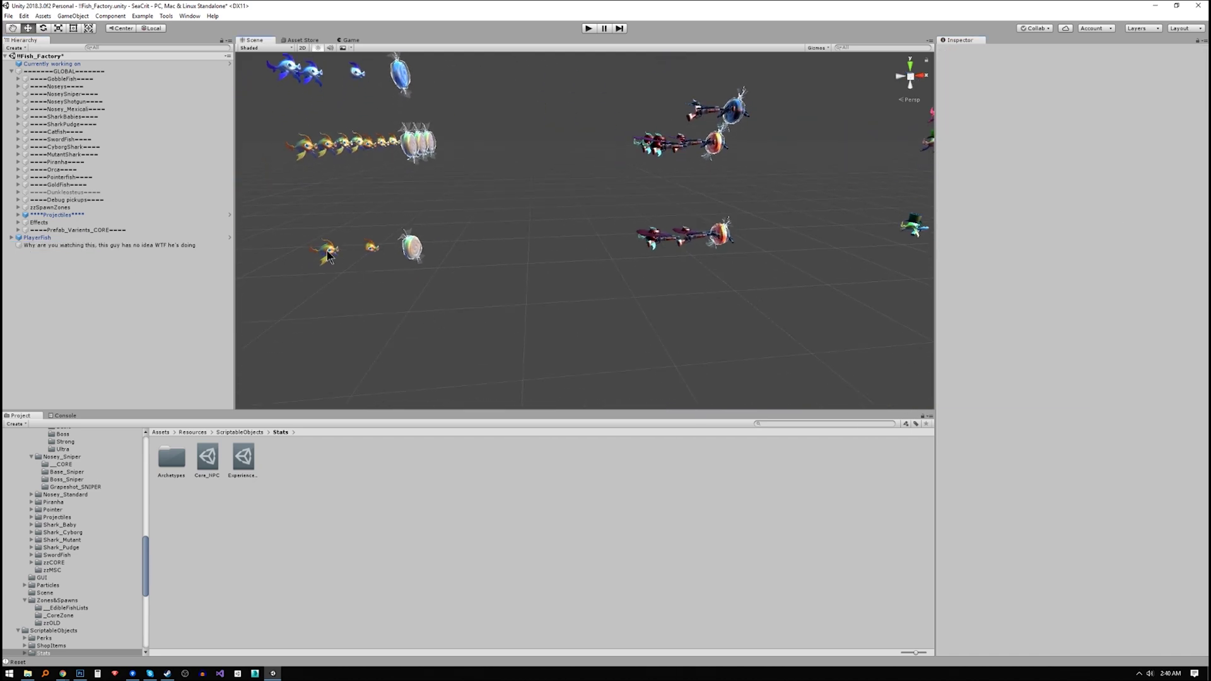
pyautogui.click(327, 251)
pyautogui.press('f')
pyautogui.click(65, 314)
pyautogui.press('f')
pyautogui.click(583, 260)
pyautogui.press('f')
pyautogui.keyDown('alt'); pyautogui.moveTo(591, 287); pyautogui.dragTo(552, 631, button='right'); pyautogui.keyUp('alt')
# - Rename the Core_Shark_Pudge object as "Core_Shark_Pudge(HOLY SHIT I CAN SEE FAR)"
pyautogui.click(99, 207)
pyautogui.click(129, 209)
pyautogui.write('(')
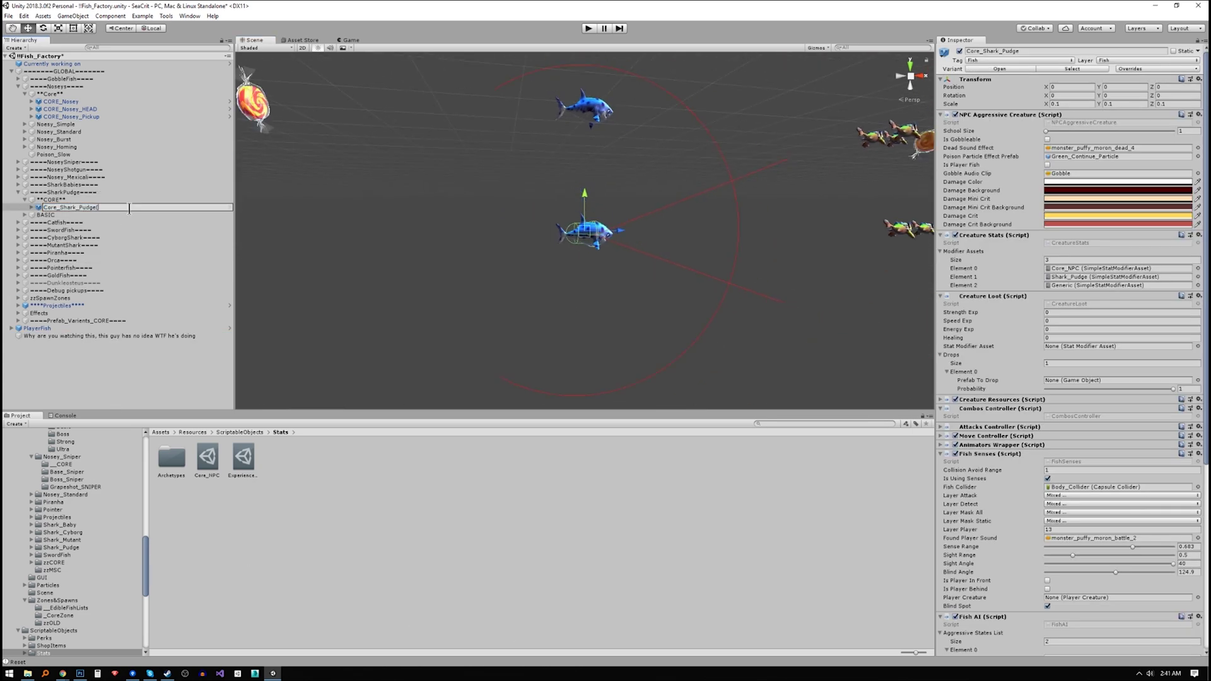
pyautogui.write('(HOLY SHIT I CAN SEE FAR)')
pyautogui.press('Return')
# - Adjust the shark's Fish Senses to a sense range of about 0.291 and a sight range of about 1.444
pyautogui.scroll(-10, 1028, 399)
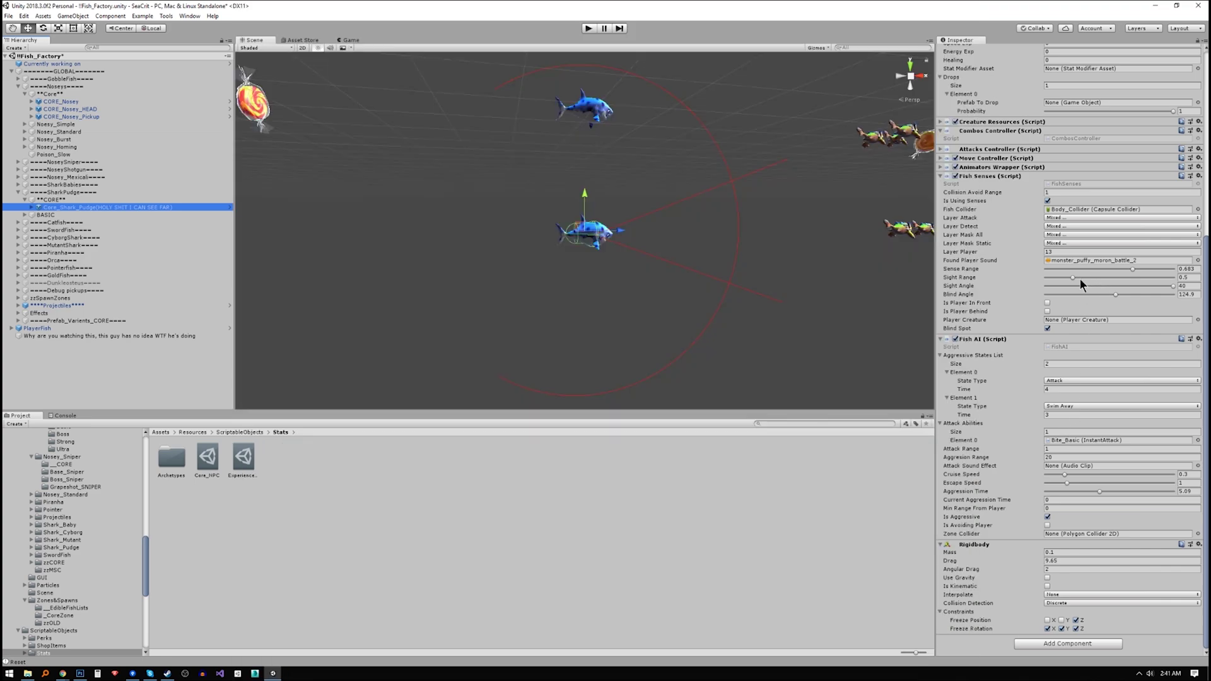
pyautogui.moveTo(1080, 278); pyautogui.dragTo(1136, 277)
pyautogui.moveTo(733, 305); pyautogui.dragTo(616, 278, button='middle')
pyautogui.scroll(-4, 617, 278)
pyautogui.hotkey('shift', 'space')
pyautogui.scroll(-8, 744, 291)
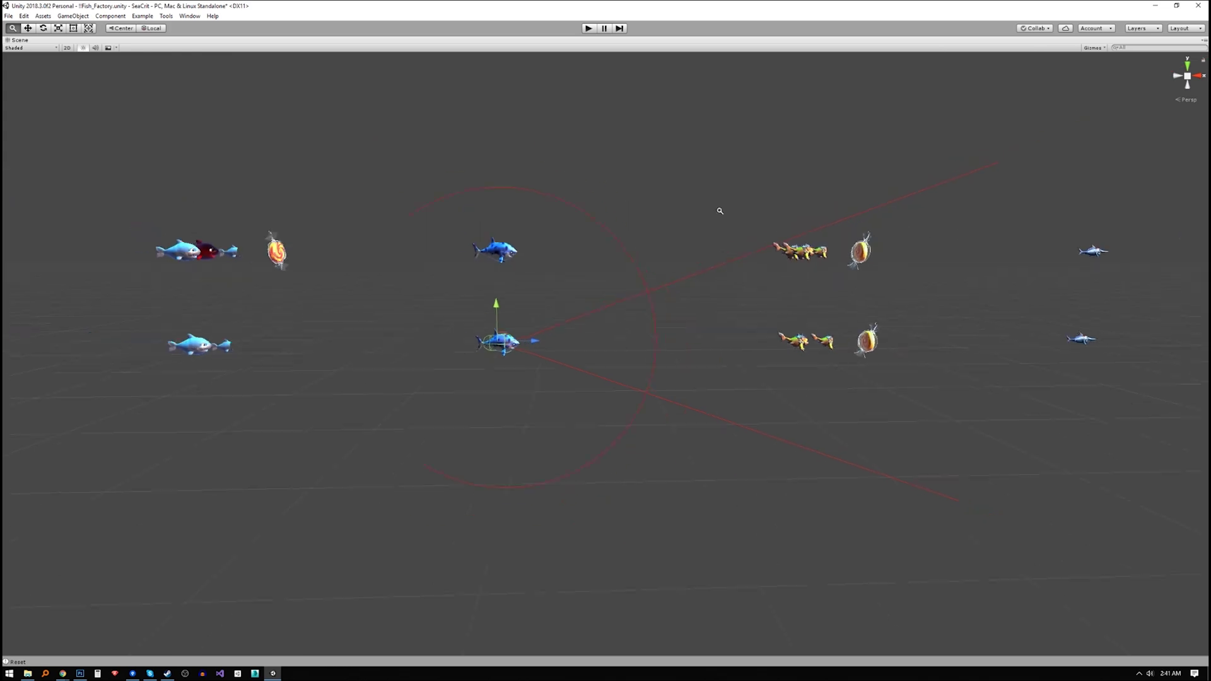
pyautogui.hotkey('shift', 'space')
pyautogui.keyDown('alt'); pyautogui.moveTo(702, 307); pyautogui.dragTo(626, 284); pyautogui.keyUp('alt')
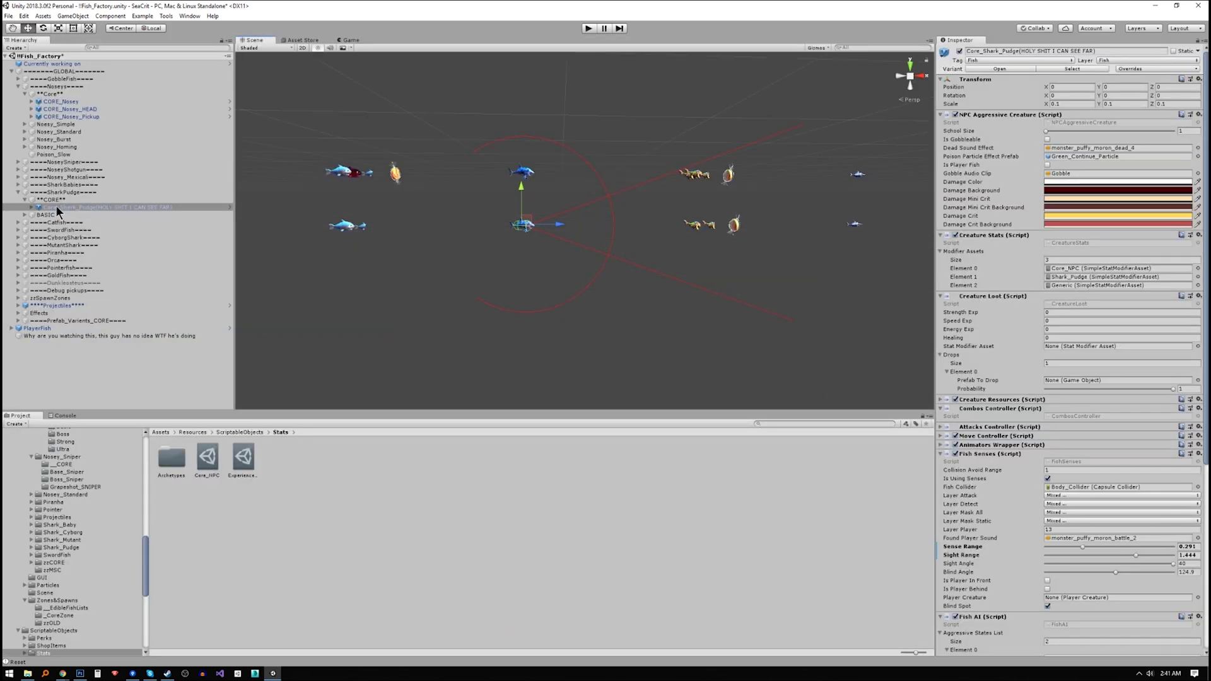
# - Create an empty object and parent it to LFin under the shark's Head(parts go here) and Root objects
pyautogui.click(31, 207)
pyautogui.click(39, 230)
pyautogui.click(63, 237)
pyautogui.keyDown('alt'); pyautogui.moveTo(479, 265); pyautogui.dragTo(391, 278); pyautogui.keyUp('alt')
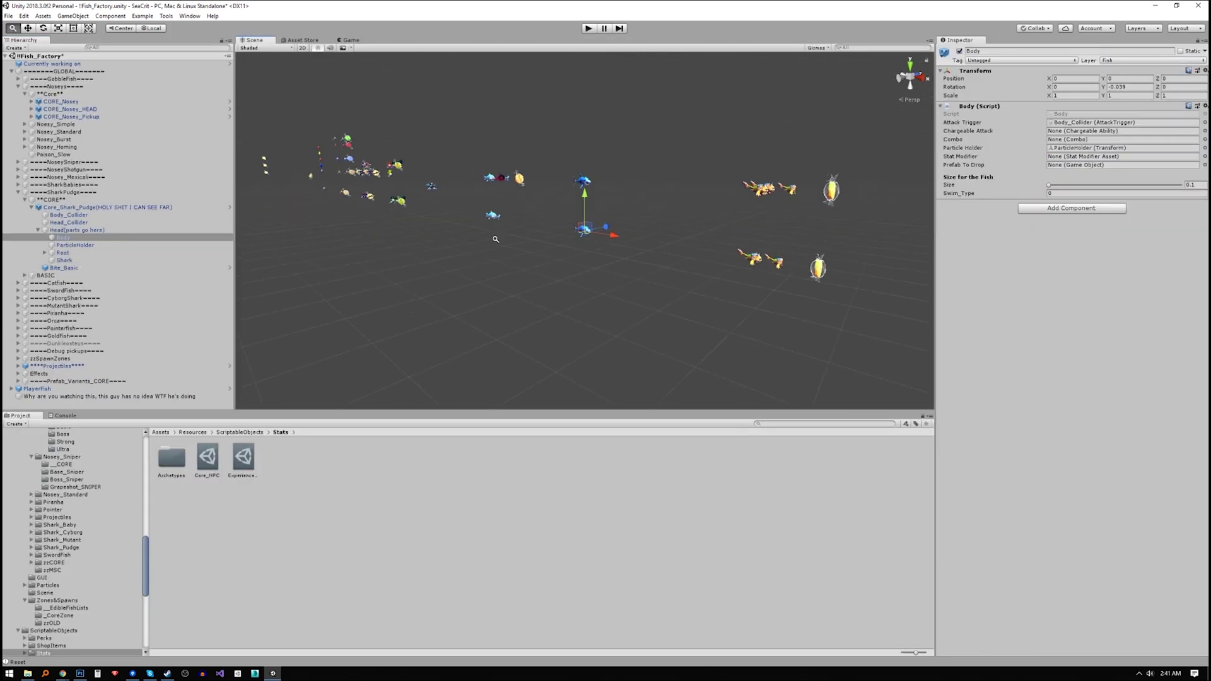
pyautogui.press('f')
pyautogui.click(44, 253)
pyautogui.click(75, 276)
pyautogui.hotkey('ctrl', 'shift', 'n')
pyautogui.moveTo(68, 405); pyautogui.dragTo(85, 248)
# - Reset the fin object's position to 0 and its scale to 1
pyautogui.click(1077, 79)
pyautogui.write('0')
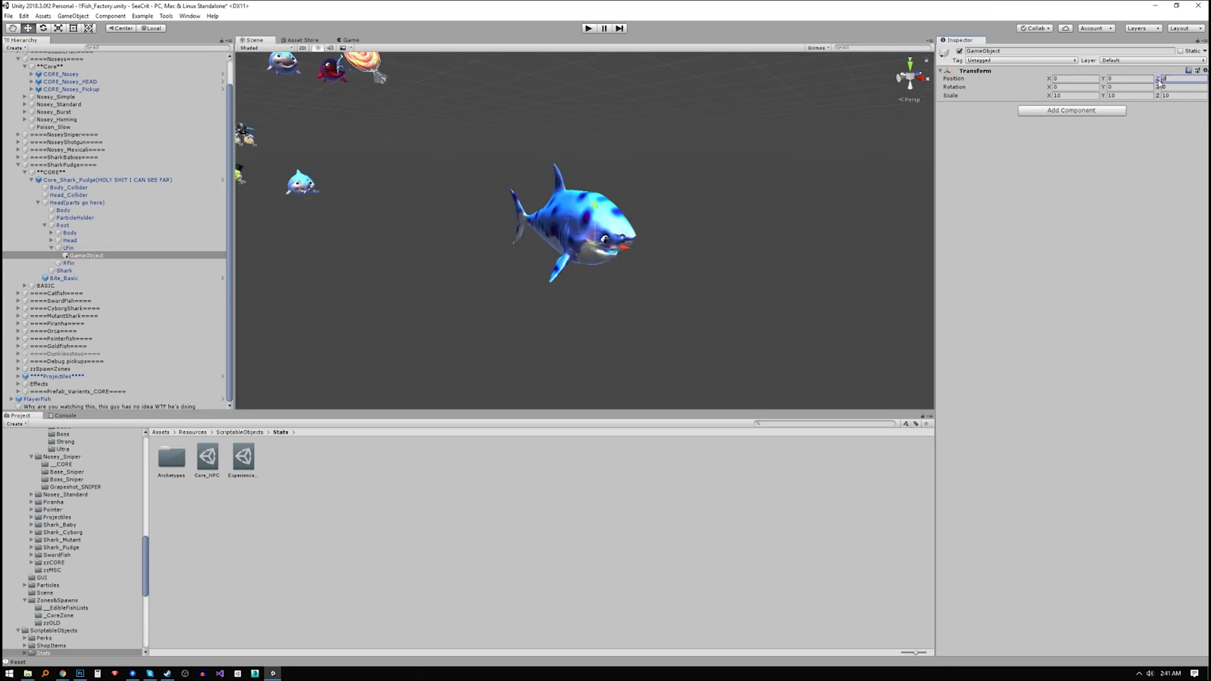
pyautogui.keyDown('alt'); pyautogui.moveTo(498, 351); pyautogui.dragTo(296, 303); pyautogui.keyUp('alt')
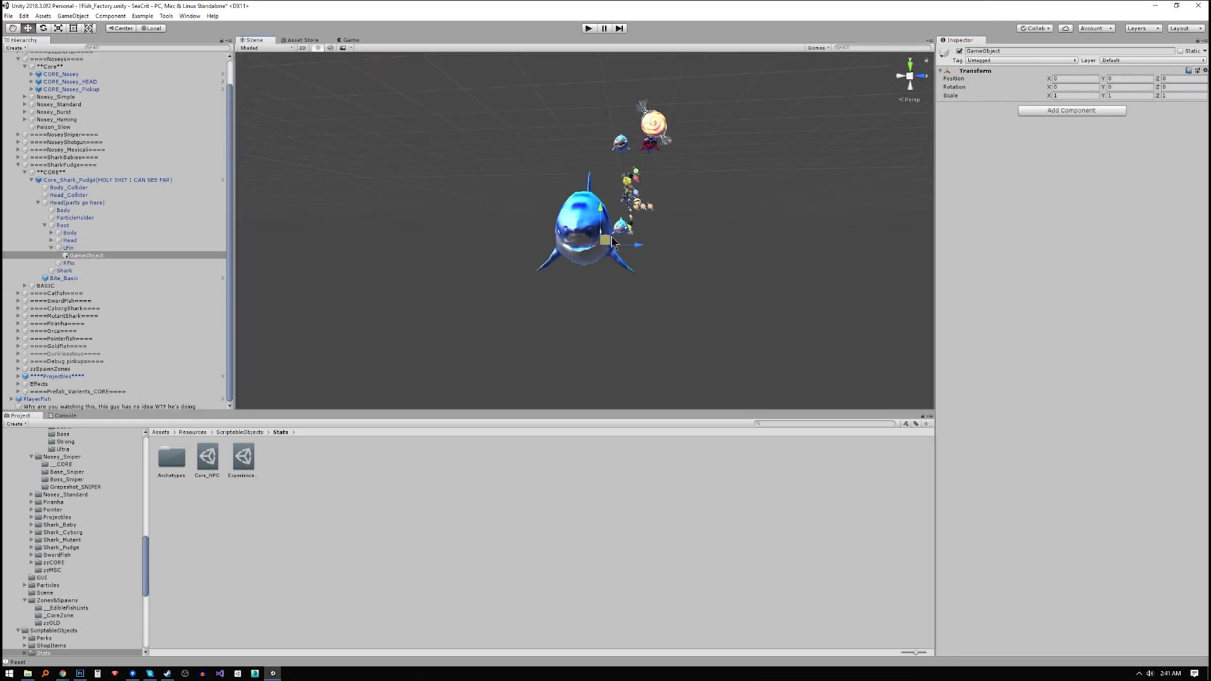
# - Place the empty object at the fin's tip and rename it "Just kidding, fish don't have fingers LOL"
pyautogui.doubleClick(89, 257)
pyautogui.click(118, 256)
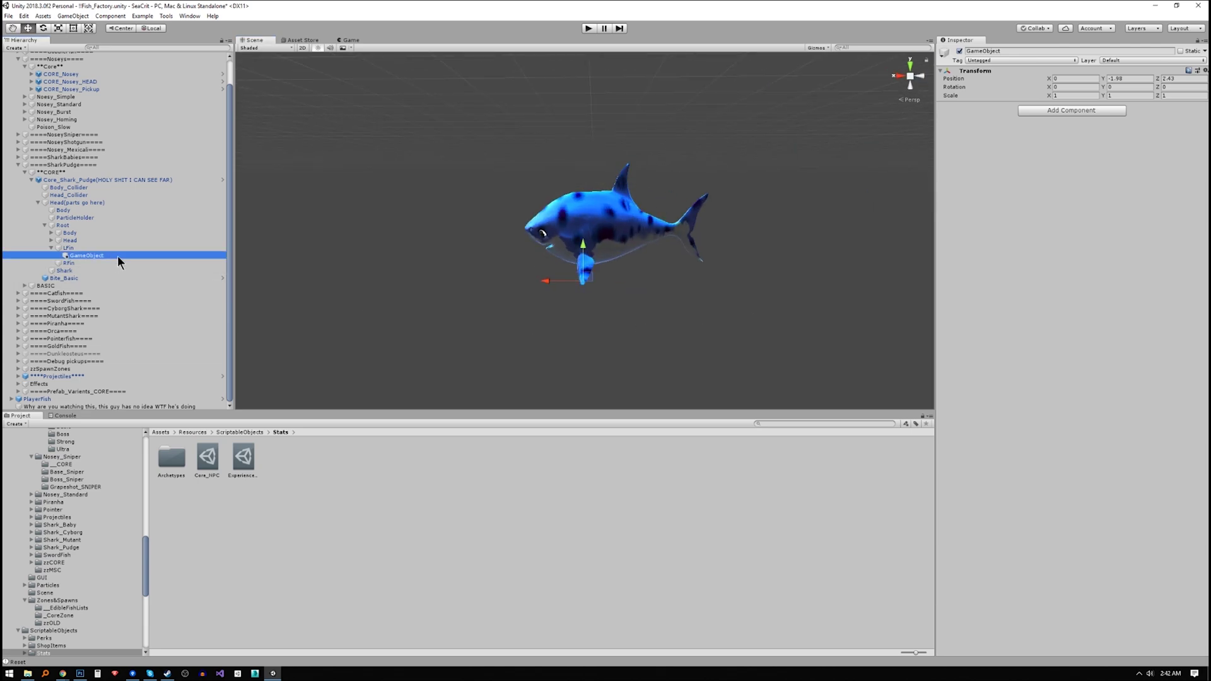
pyautogui.write("Just kidding, fish don't have fingers LOL")
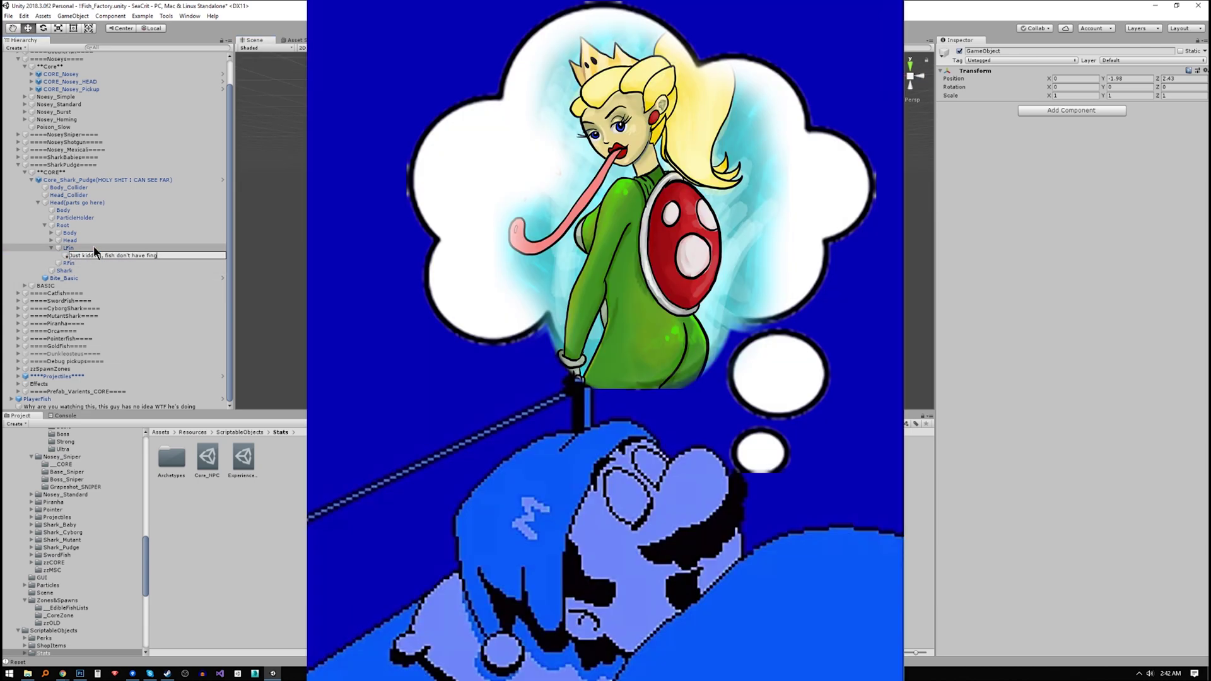
pyautogui.press('Return')
# - Duplicate the finger object four times and spread the copies along the fin
pyautogui.hotkey('ctrl', 'd')
pyautogui.hotkey('ctrl', 'd')
pyautogui.hotkey('ctrl', 'd')
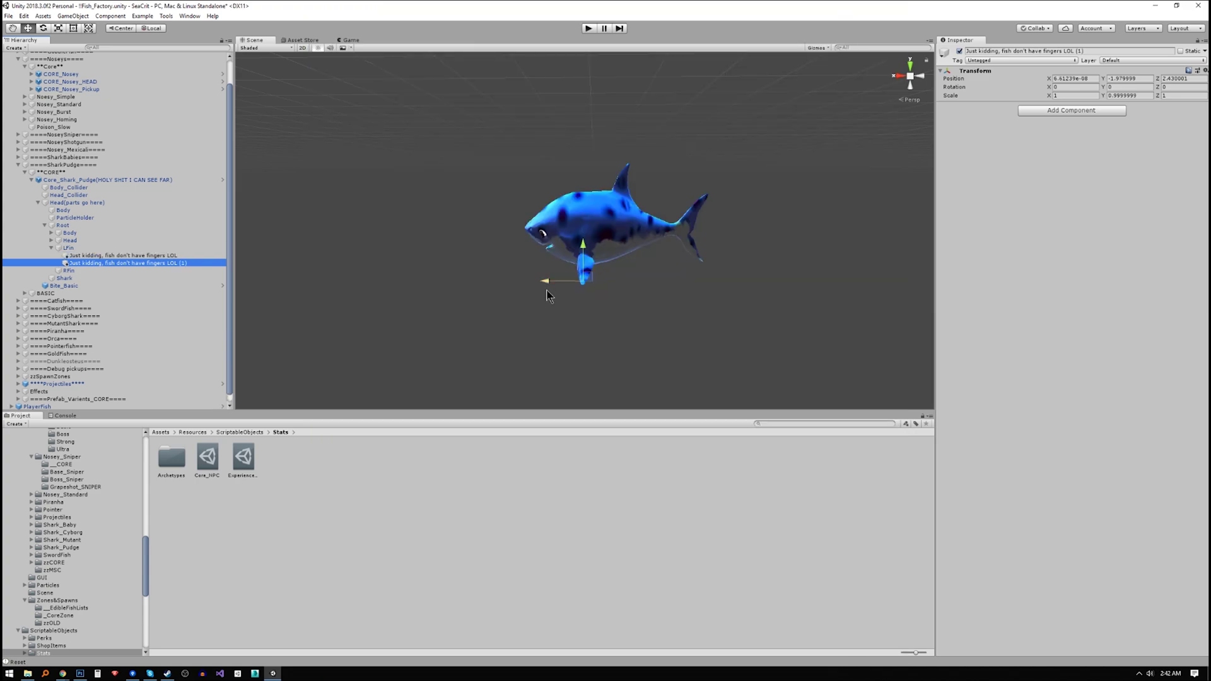
pyautogui.click(549, 286)
pyautogui.click(178, 281)
pyautogui.hotkey('ctrl', 'd')
pyautogui.keyDown('alt'); pyautogui.moveTo(571, 272); pyautogui.dragTo(535, 273); pyautogui.keyUp('alt')
# - Add a fifth copy at about X 0.84, Y -1.37, Z 1.88 and name it "Emaculately concieved fish Thumb"
pyautogui.hotkey('ctrl', 'd')
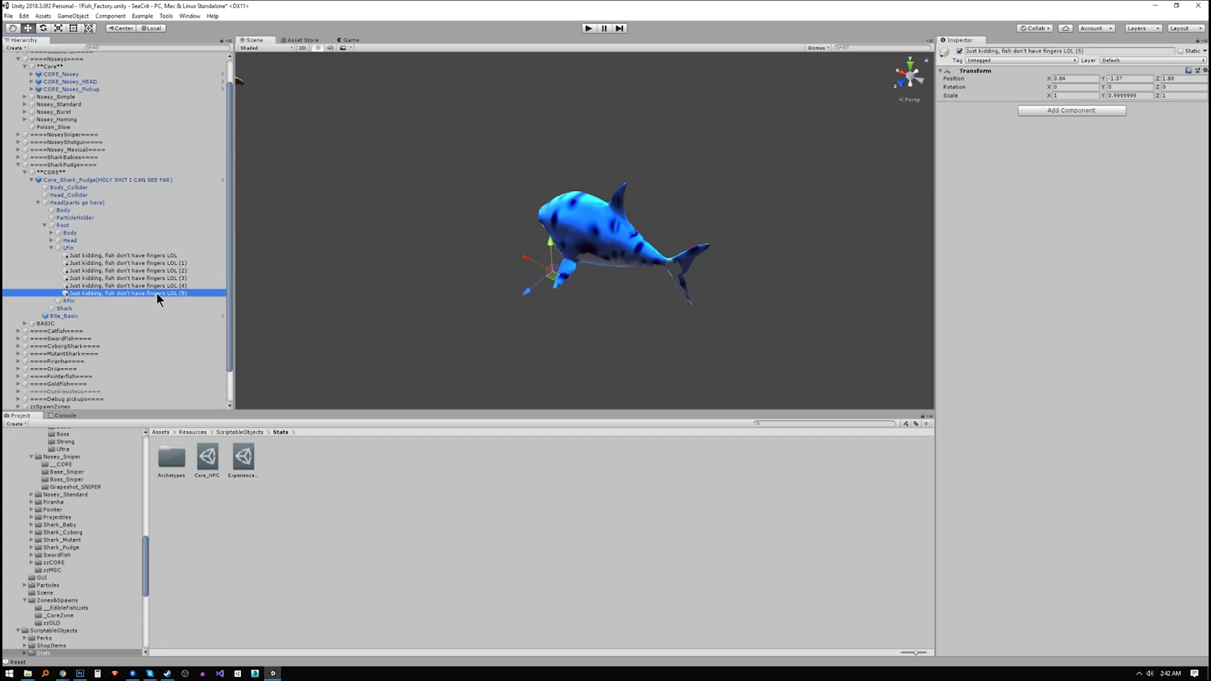
pyautogui.write('Emaculately concieved fish Thumb')
pyautogui.press('Return')
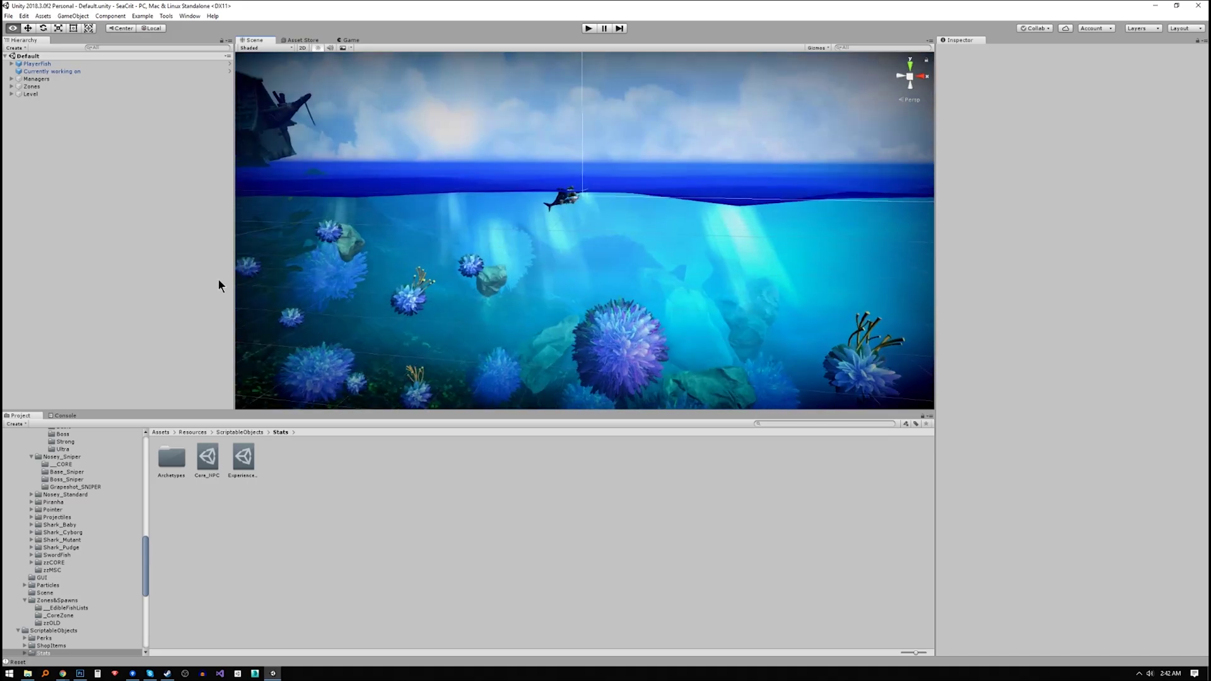
# - Examine the Default scene's floating Bush (20) and the CoralClump (1) group close up
pyautogui.doubleClick(72, 154)
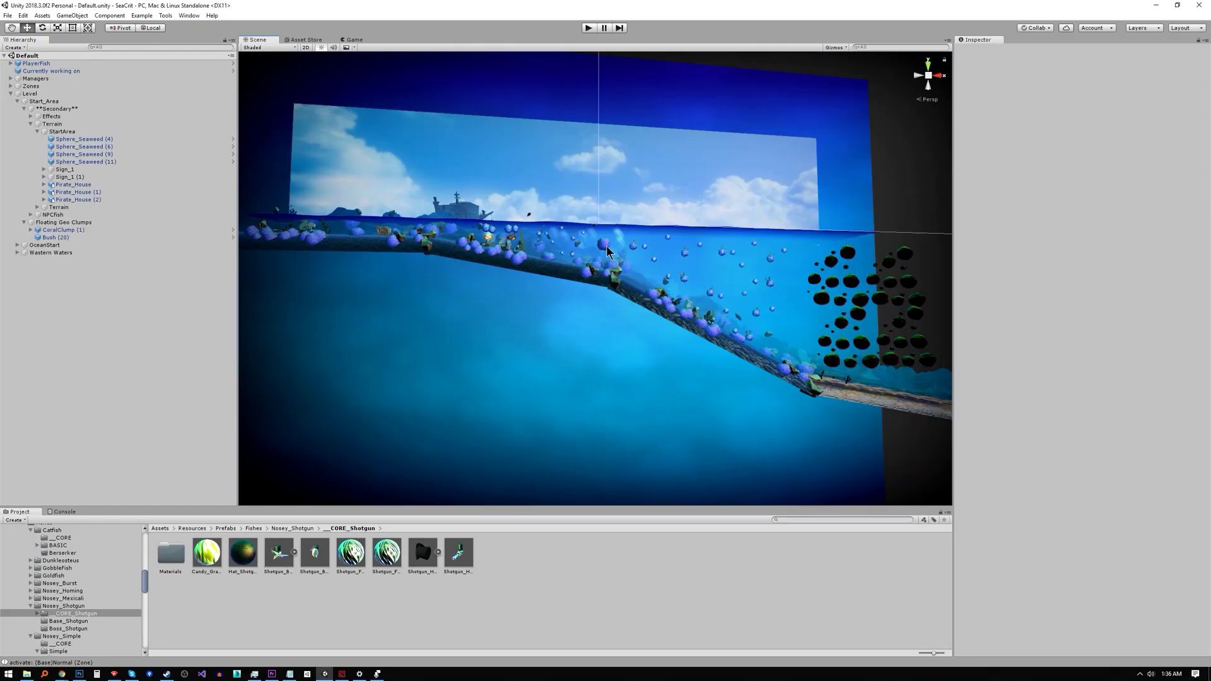
pyautogui.click(606, 253)
pyautogui.press('f')
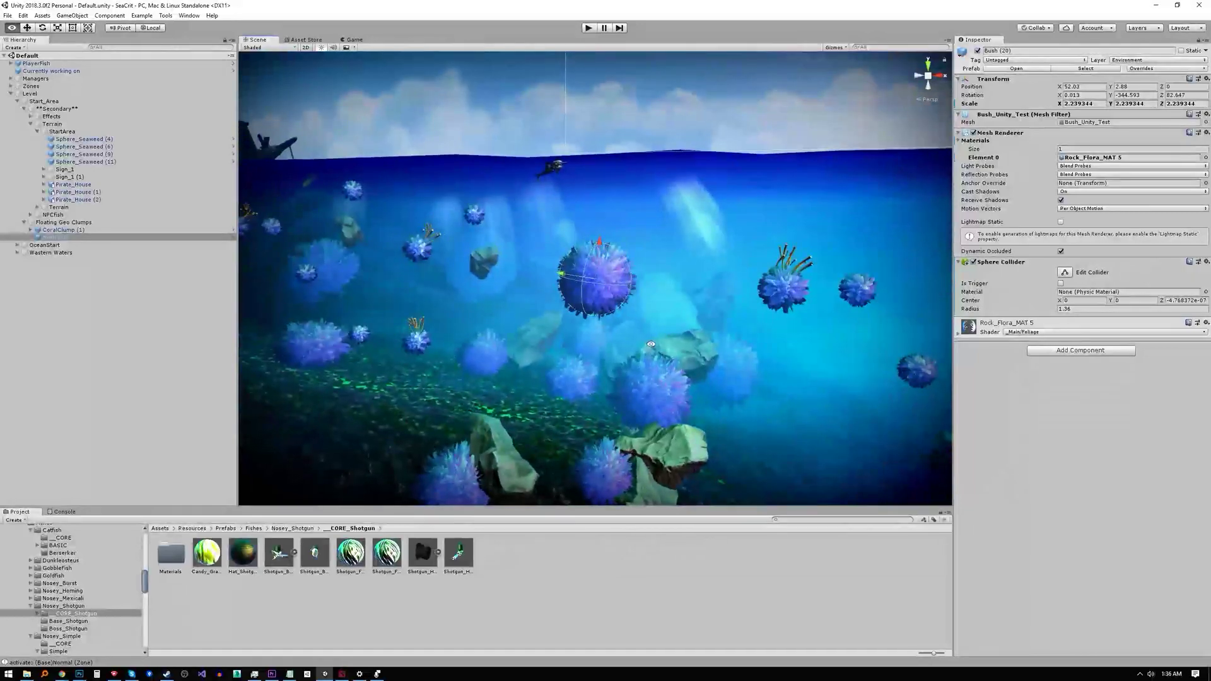
pyautogui.scroll(-6, 651, 343)
pyautogui.moveTo(476, 268); pyautogui.dragTo(665, 282, button='middle')
pyautogui.click(600, 290)
pyautogui.keyDown('alt'); pyautogui.moveTo(600, 290); pyautogui.dragTo(659, 290); pyautogui.keyUp('alt')
pyautogui.keyDown('alt'); pyautogui.moveTo(630, 316); pyautogui.dragTo(429, 303, button='right'); pyautogui.keyUp('alt')
pyautogui.moveTo(429, 303); pyautogui.dragTo(617, 295, button='middle')
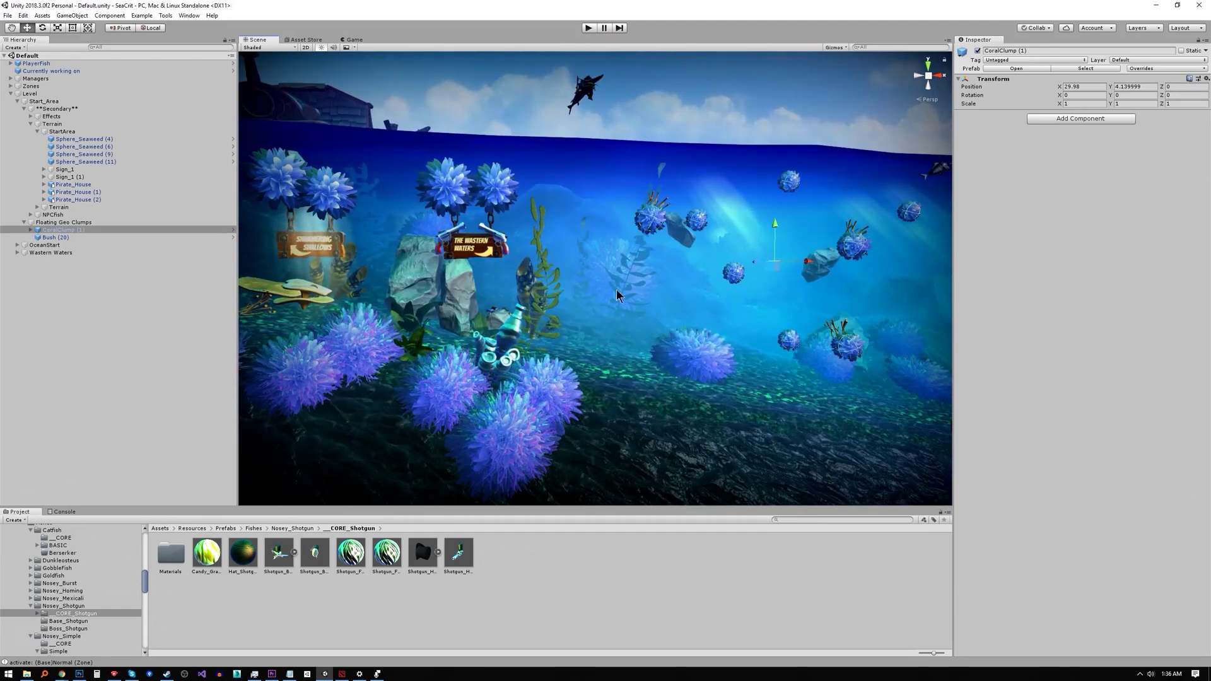
# - Inspect the Story_Swordfish character and the seaweed-hung signs in the start area
pyautogui.click(493, 316)
pyautogui.press('f')
pyautogui.keyDown('alt'); pyautogui.moveTo(538, 283); pyautogui.dragTo(449, 293); pyautogui.keyUp('alt')
pyautogui.keyDown('alt'); pyautogui.moveTo(450, 292); pyautogui.dragTo(428, 199, button='right'); pyautogui.keyUp('alt')
pyautogui.moveTo(427, 198); pyautogui.dragTo(576, 293)
pyautogui.click(596, 234)
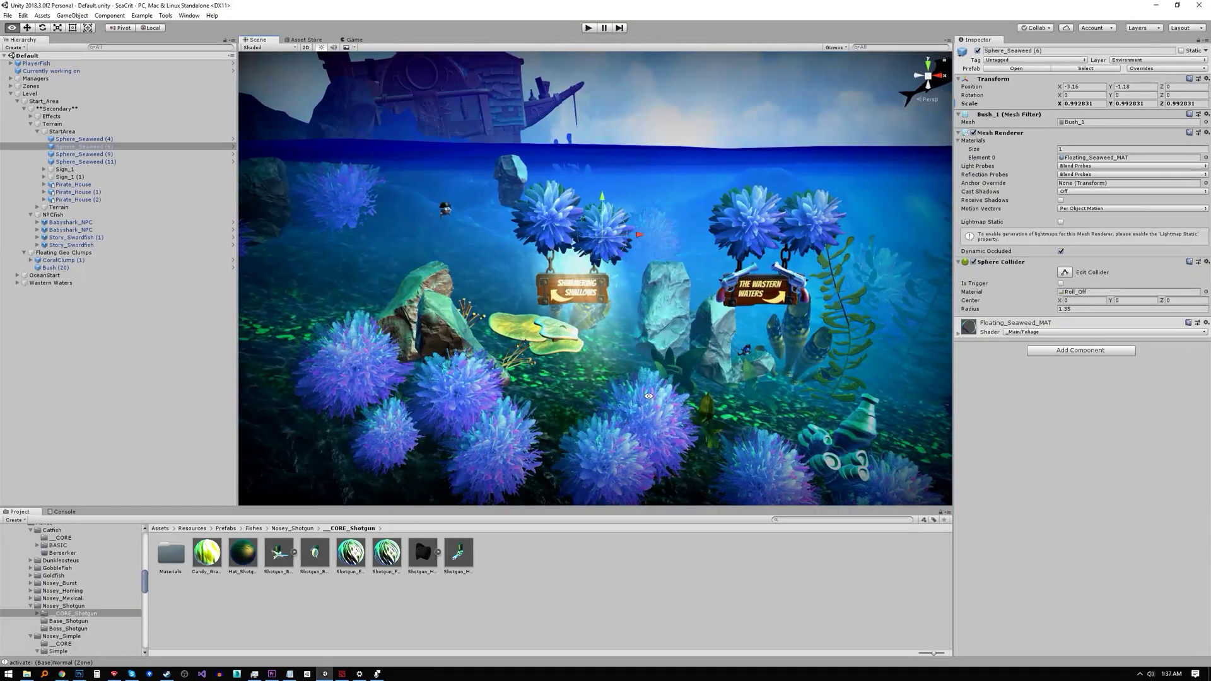
pyautogui.keyDown('alt'); pyautogui.moveTo(596, 234); pyautogui.dragTo(559, 215); pyautogui.keyUp('alt')
# - Review the level's zones, checking the settings of (Base)Normal, Deeper_Ocean (Easy Melee) and Wastern_Waters ( Ranged/ Melee)
pyautogui.click(25, 86)
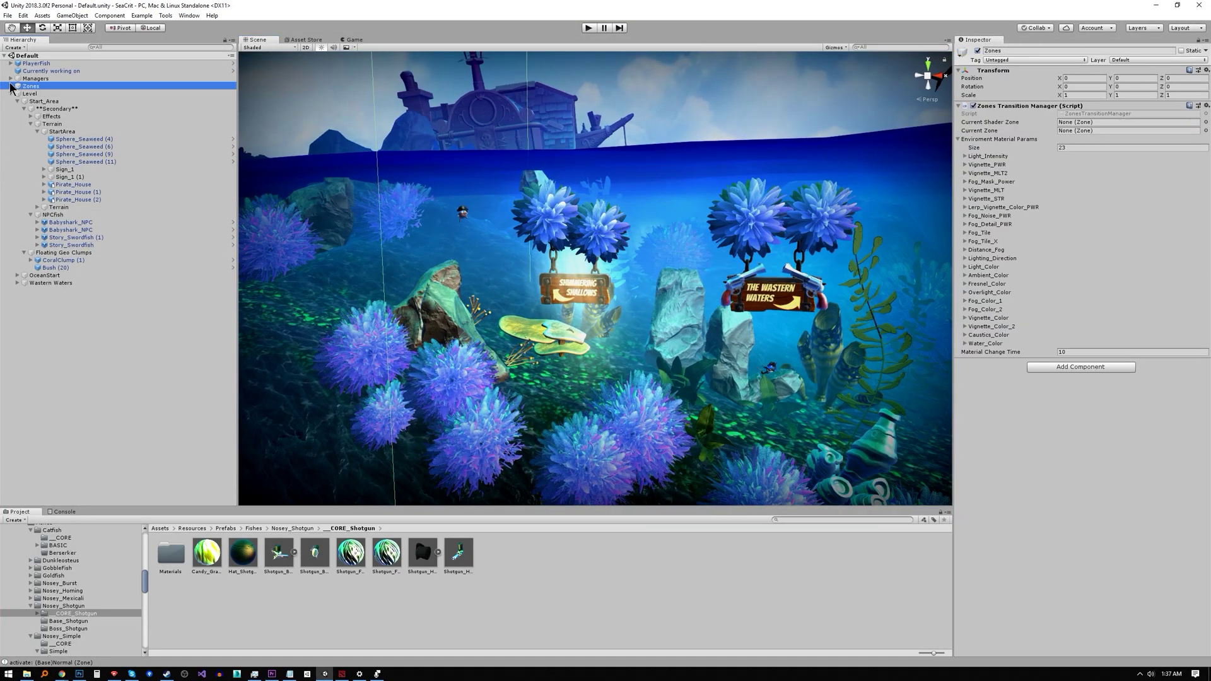
pyautogui.click(11, 85)
pyautogui.press('f')
pyautogui.keyDown('alt'); pyautogui.moveTo(554, 281); pyautogui.dragTo(611, 332); pyautogui.keyUp('alt')
pyautogui.keyDown('alt'); pyautogui.moveTo(611, 331); pyautogui.dragTo(627, 659, button='right'); pyautogui.keyUp('alt')
pyautogui.click(84, 102)
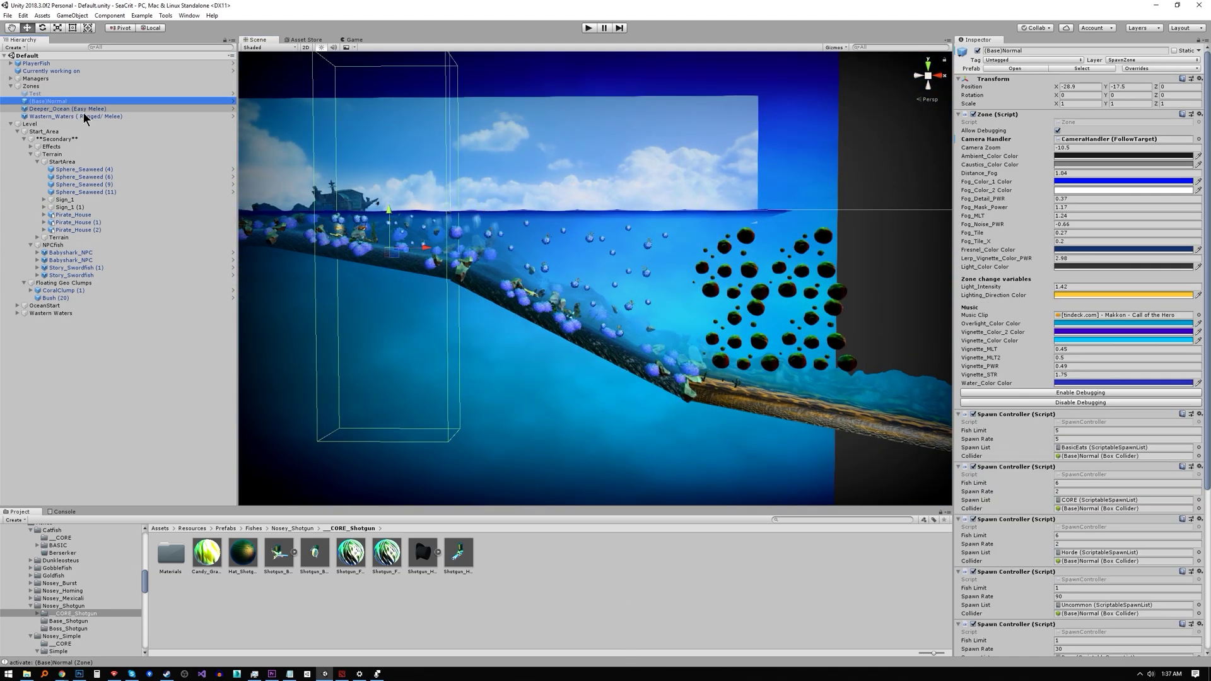
pyautogui.click(84, 109)
pyautogui.click(82, 114)
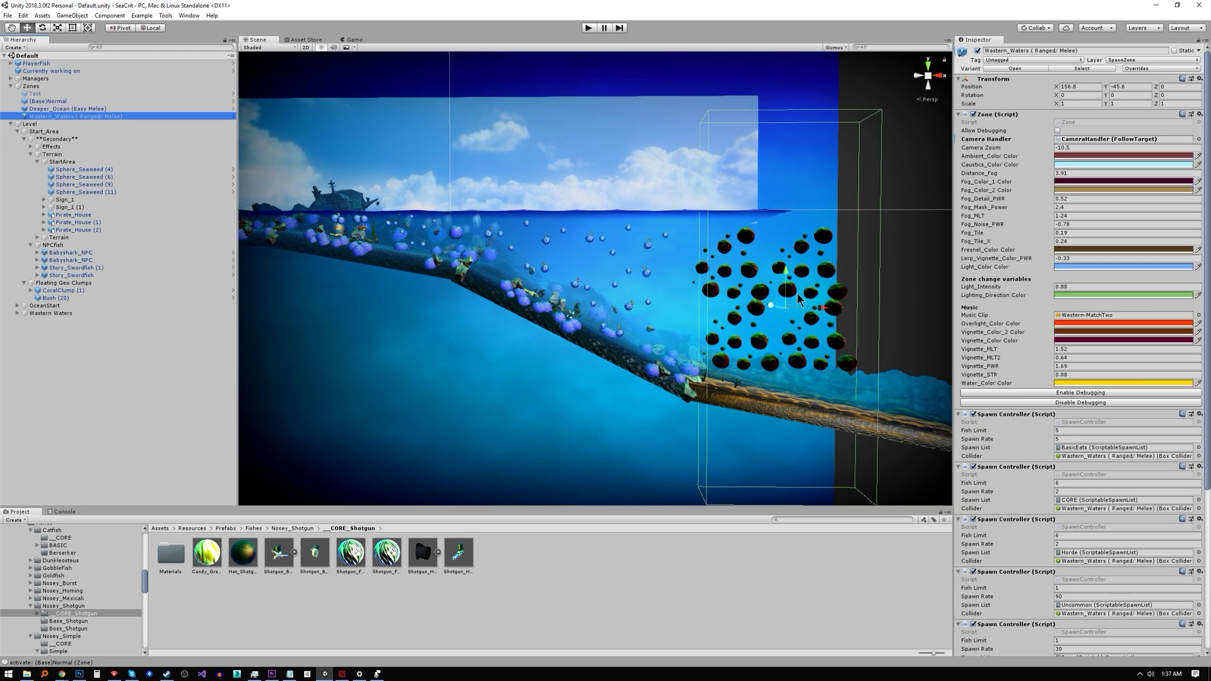
pyautogui.click(902, 279)
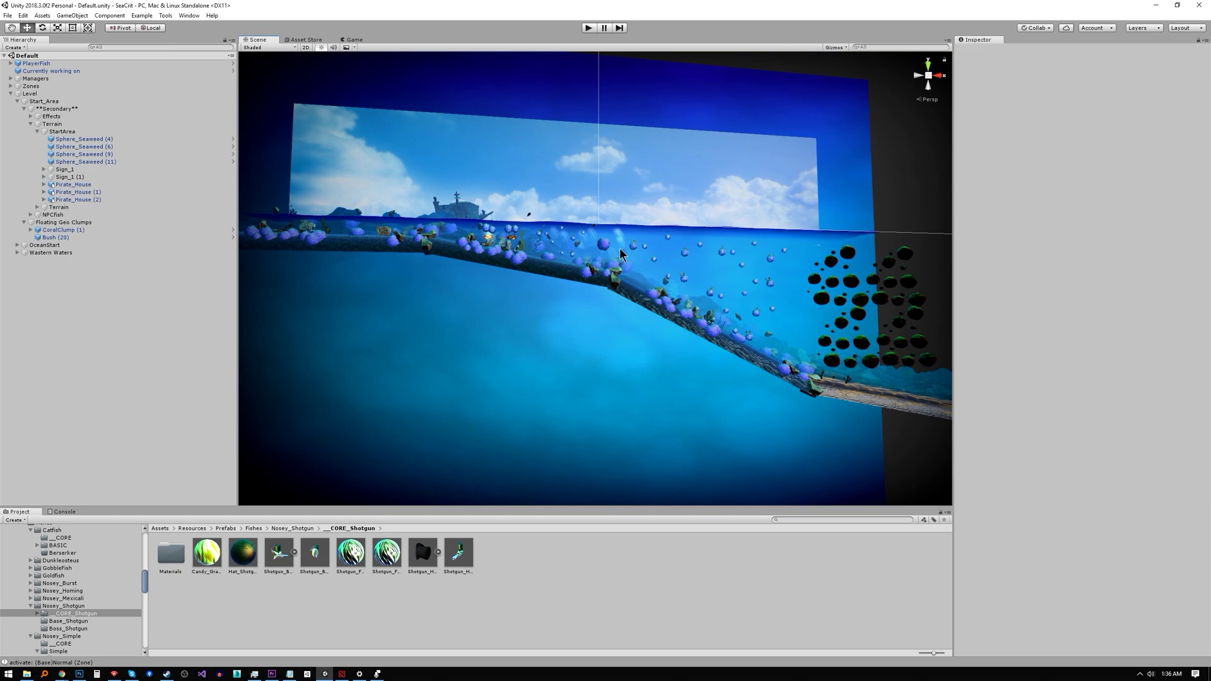
# - Look again at the floating Bush (20) and the CoralClump (1) group in the Default scene
pyautogui.click(607, 252)
pyautogui.press('f')
pyautogui.scroll(3, 691, 225)
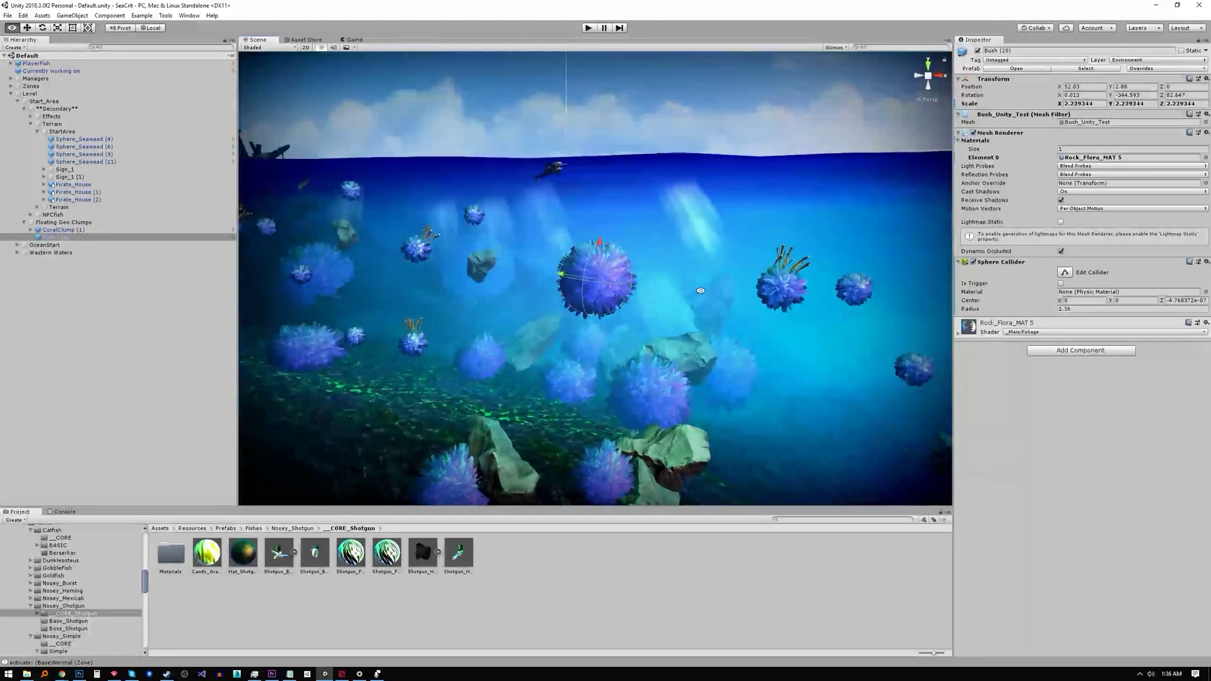
pyautogui.moveTo(691, 224); pyautogui.dragTo(680, 286, button='middle')
pyautogui.click(606, 289)
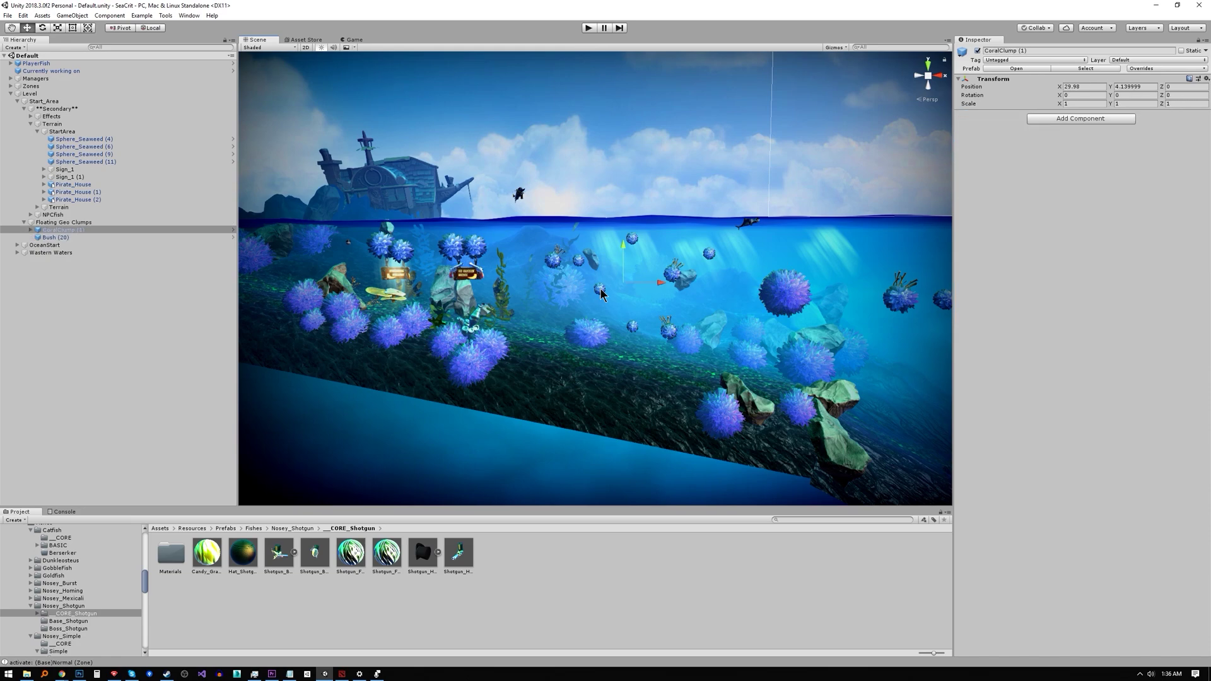
pyautogui.press('f')
pyautogui.keyDown('alt'); pyautogui.moveTo(527, 546); pyautogui.dragTo(456, 290, button='right'); pyautogui.keyUp('alt')
pyautogui.moveTo(456, 290); pyautogui.dragTo(648, 283, button='middle')
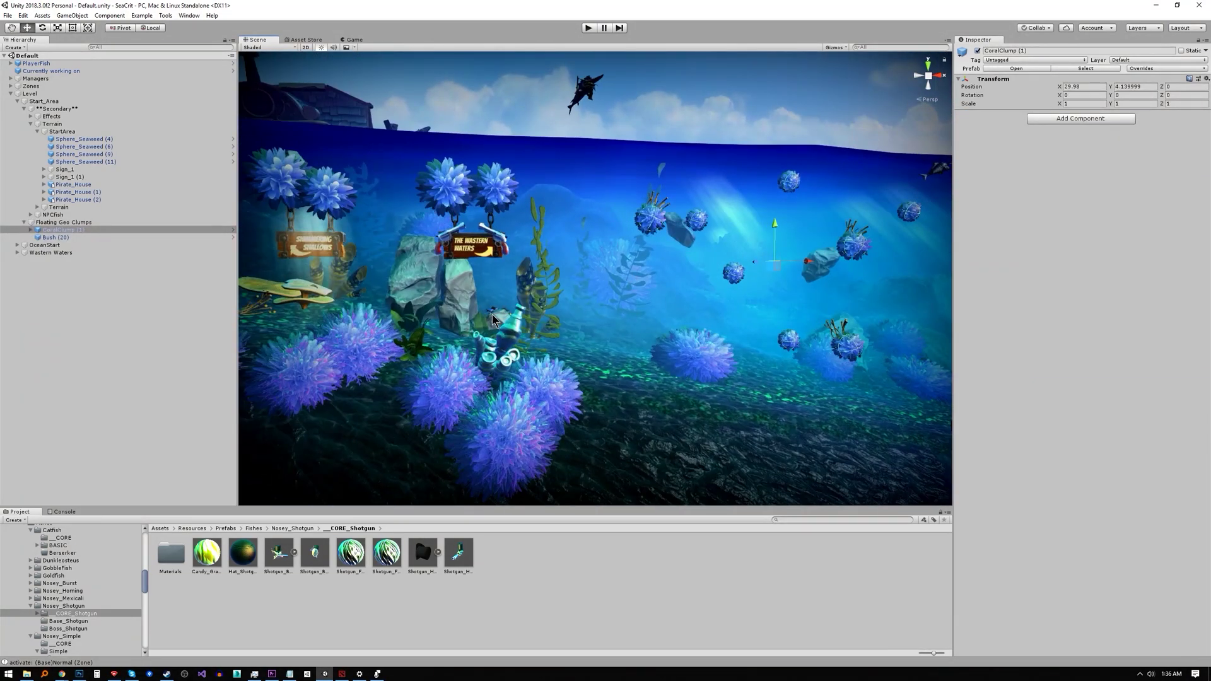
# - Examine the Story_Swordfish dialogue settings and the surrounding signs in the start area
pyautogui.click(493, 316)
pyautogui.press('f')
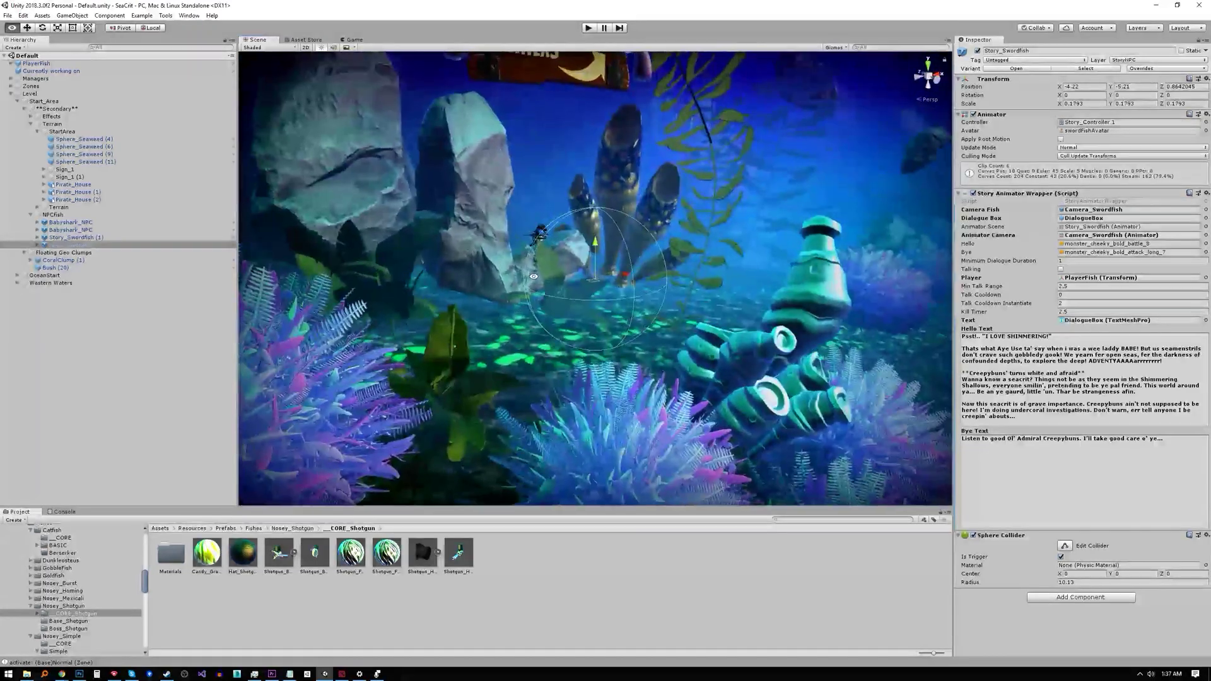
pyautogui.keyDown('alt'); pyautogui.moveTo(538, 283); pyautogui.dragTo(451, 273); pyautogui.keyUp('alt')
pyautogui.keyDown('alt'); pyautogui.moveTo(451, 273); pyautogui.dragTo(437, 212, button='right'); pyautogui.keyUp('alt')
pyautogui.moveTo(436, 212); pyautogui.dragTo(604, 320, button='middle')
pyautogui.click(596, 240)
pyautogui.keyDown('alt'); pyautogui.moveTo(596, 240); pyautogui.dragTo(536, 235); pyautogui.keyUp('alt')
# - Expand the Zones object and compare the (Base)Normal, Deeper_Ocean (Easy Melee) and Wastern_Waters ( Ranged/ Melee) zones
pyautogui.click(24, 94)
pyautogui.click(22, 85)
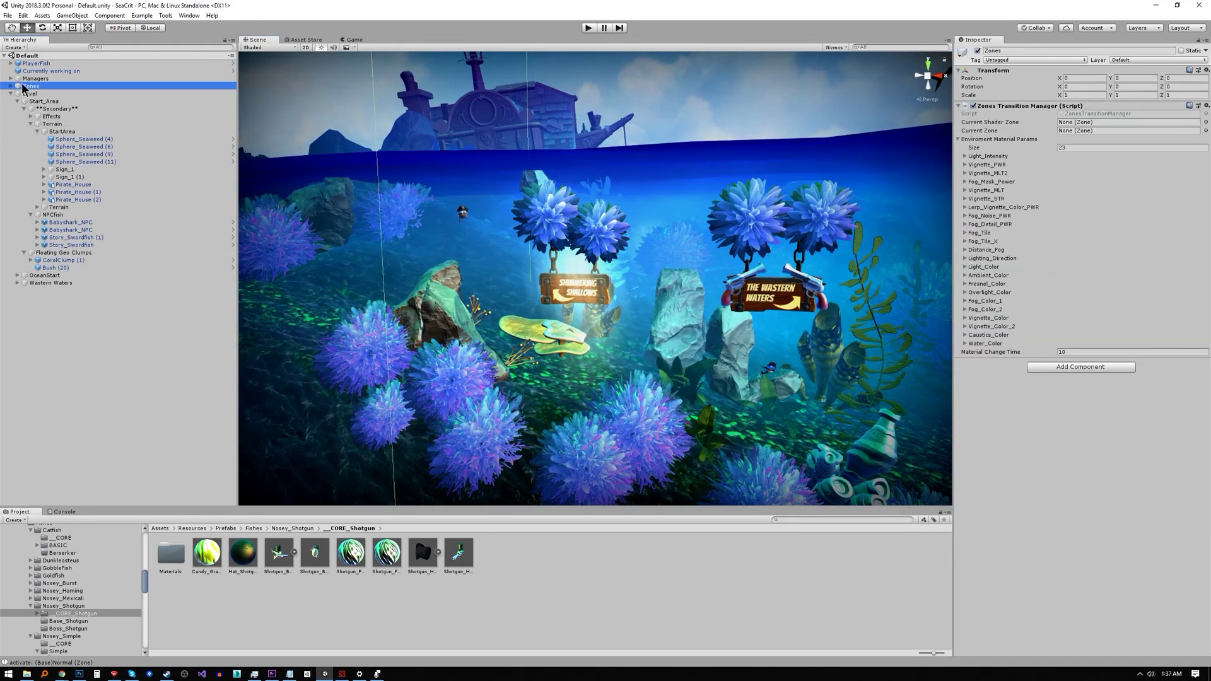
pyautogui.click(10, 86)
pyautogui.keyDown('alt'); pyautogui.moveTo(581, 413); pyautogui.dragTo(567, 330, button='right'); pyautogui.keyUp('alt')
pyautogui.keyDown('alt'); pyautogui.moveTo(568, 330); pyautogui.dragTo(622, 328); pyautogui.keyUp('alt')
pyautogui.keyDown('alt'); pyautogui.moveTo(621, 328); pyautogui.dragTo(629, 664, button='right'); pyautogui.keyUp('alt')
pyautogui.click(76, 101)
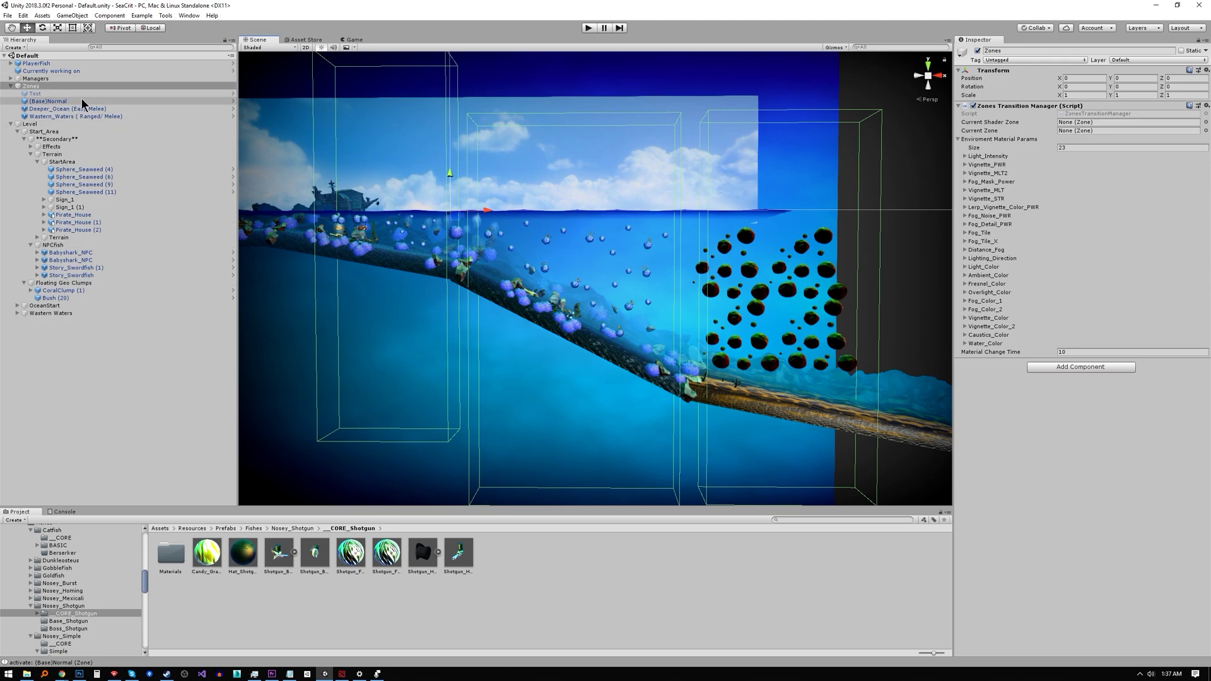
pyautogui.click(84, 109)
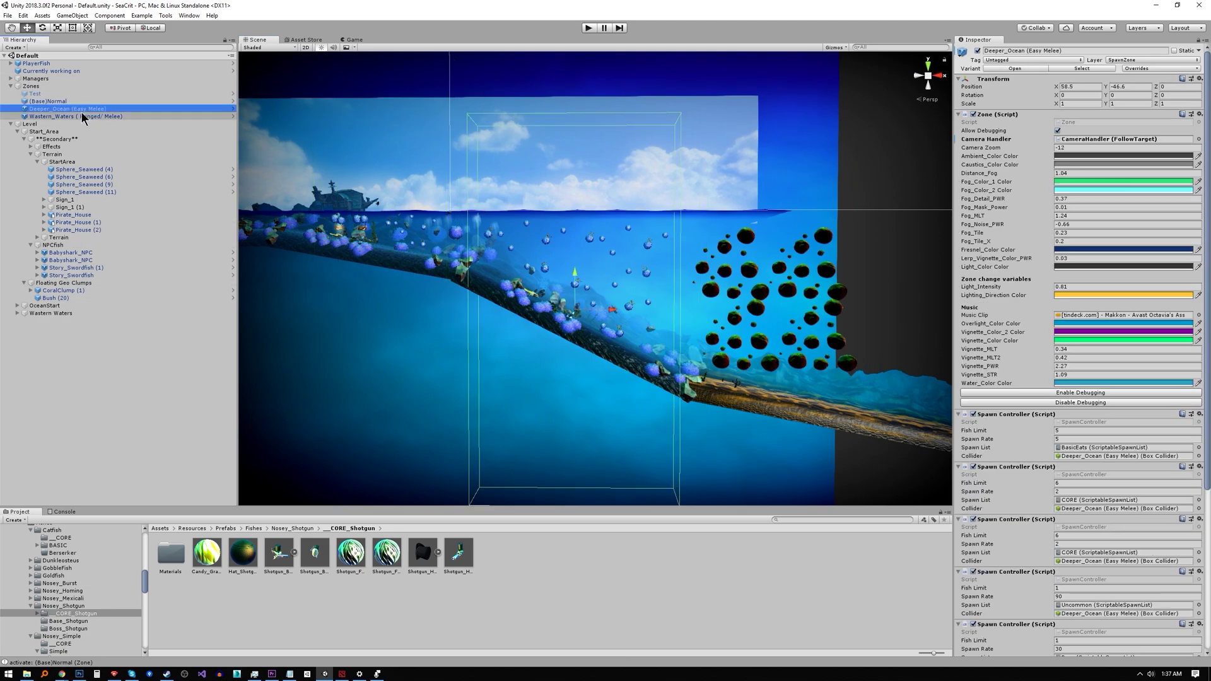
pyautogui.press('Down')
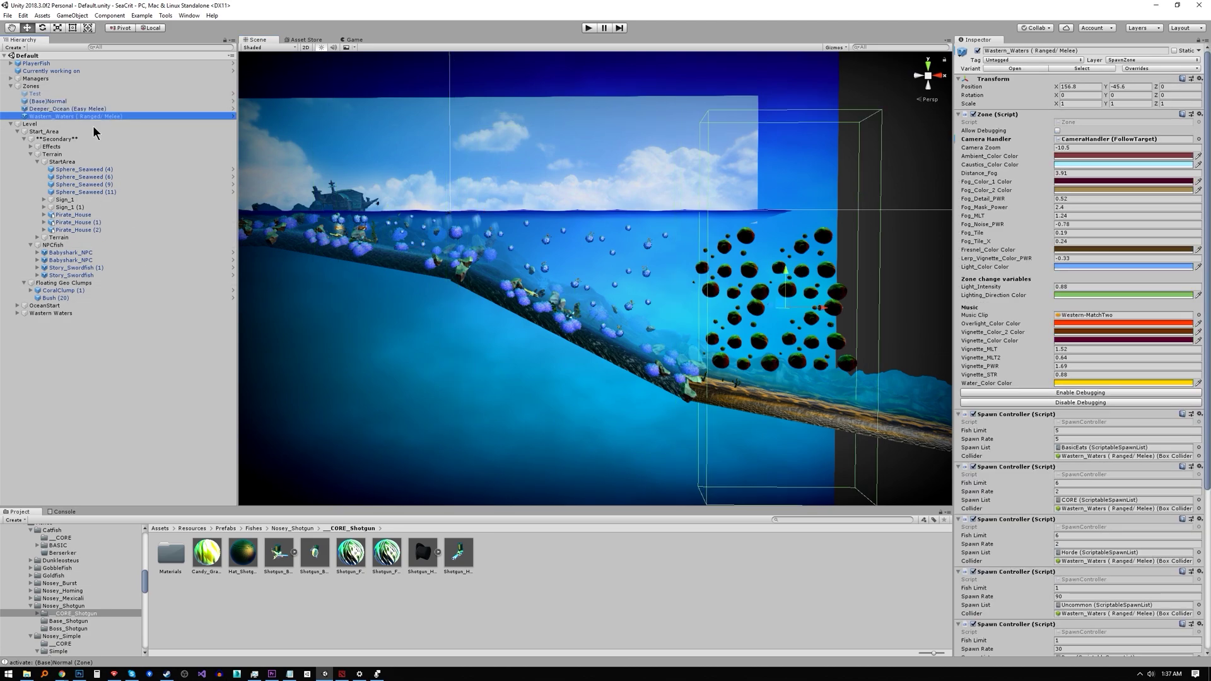
pyautogui.click(878, 289)
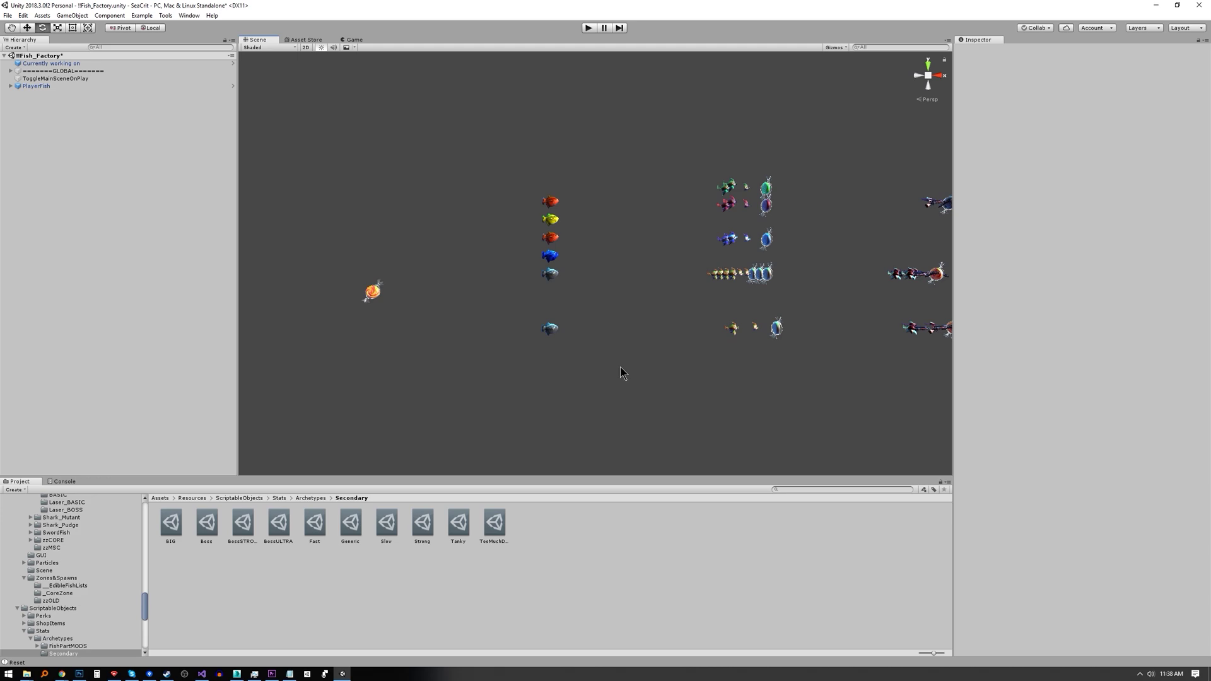
# - Survey the rows of fish variants in the !Fish_Factory scene in a maximized view, moving along the line-up
pyautogui.moveTo(620, 367); pyautogui.dragTo(609, 374, button='middle')
pyautogui.hotkey('shift', 'space')
pyautogui.moveTo(802, 475); pyautogui.dragTo(436, 454, button='middle')
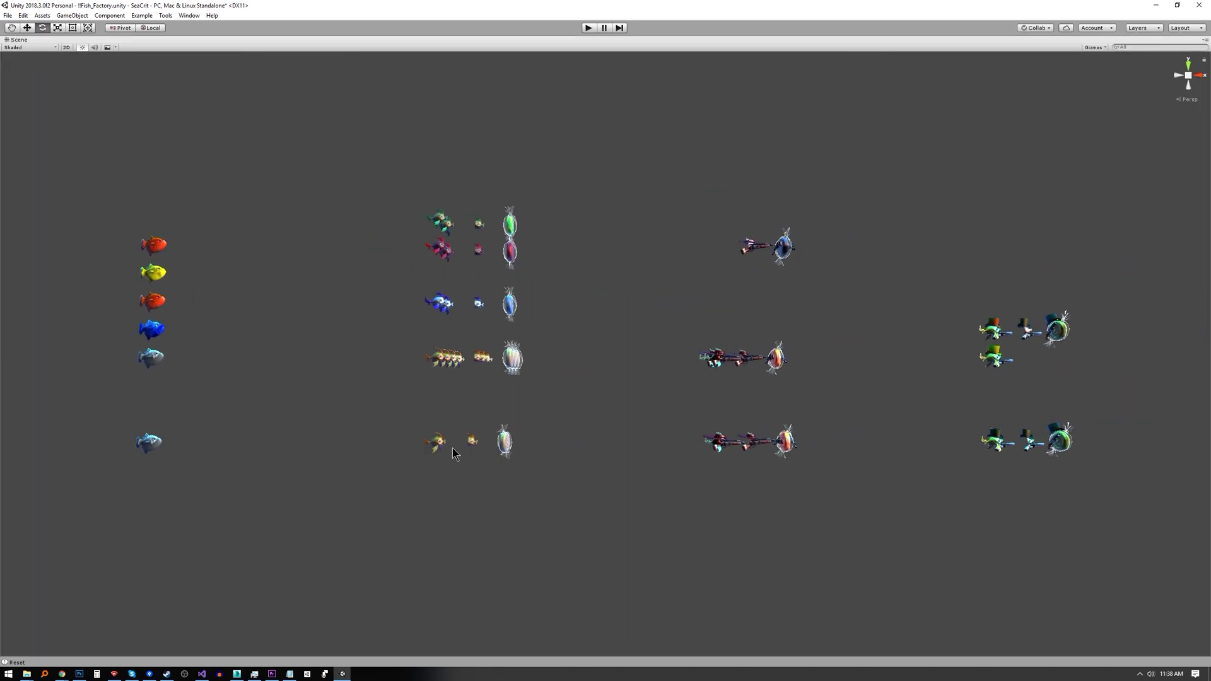
pyautogui.click(440, 358)
pyautogui.press('f')
pyautogui.keyDown('alt'); pyautogui.moveTo(252, 277); pyautogui.dragTo(378, 357); pyautogui.keyUp('alt')
pyautogui.keyDown('alt'); pyautogui.moveTo(379, 357); pyautogui.dragTo(270, 294, button='right'); pyautogui.keyUp('alt')
pyautogui.keyDown('alt'); pyautogui.moveTo(428, 324); pyautogui.dragTo(414, 272, button='right'); pyautogui.keyUp('alt')
pyautogui.click(414, 272)
pyautogui.keyDown('alt'); pyautogui.moveTo(415, 413); pyautogui.dragTo(414, 333); pyautogui.keyUp('alt')
pyautogui.moveTo(413, 333); pyautogui.dragTo(372, 391, button='middle')
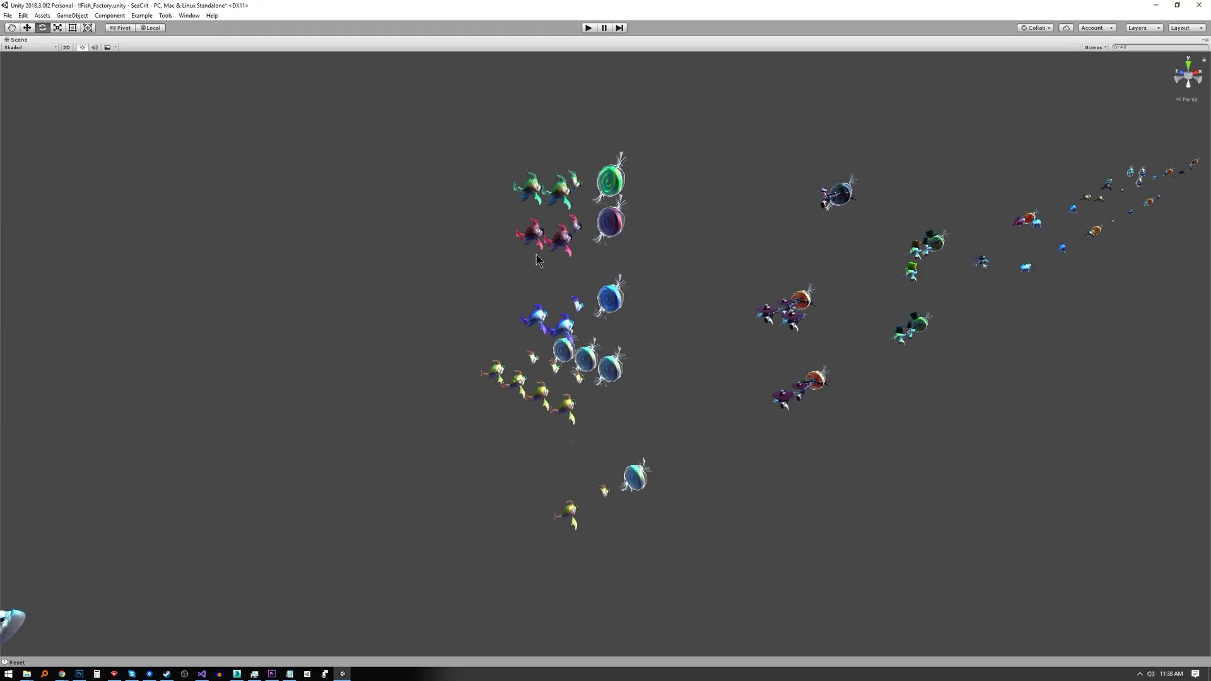
pyautogui.moveTo(1013, 326); pyautogui.dragTo(764, 314, button='middle')
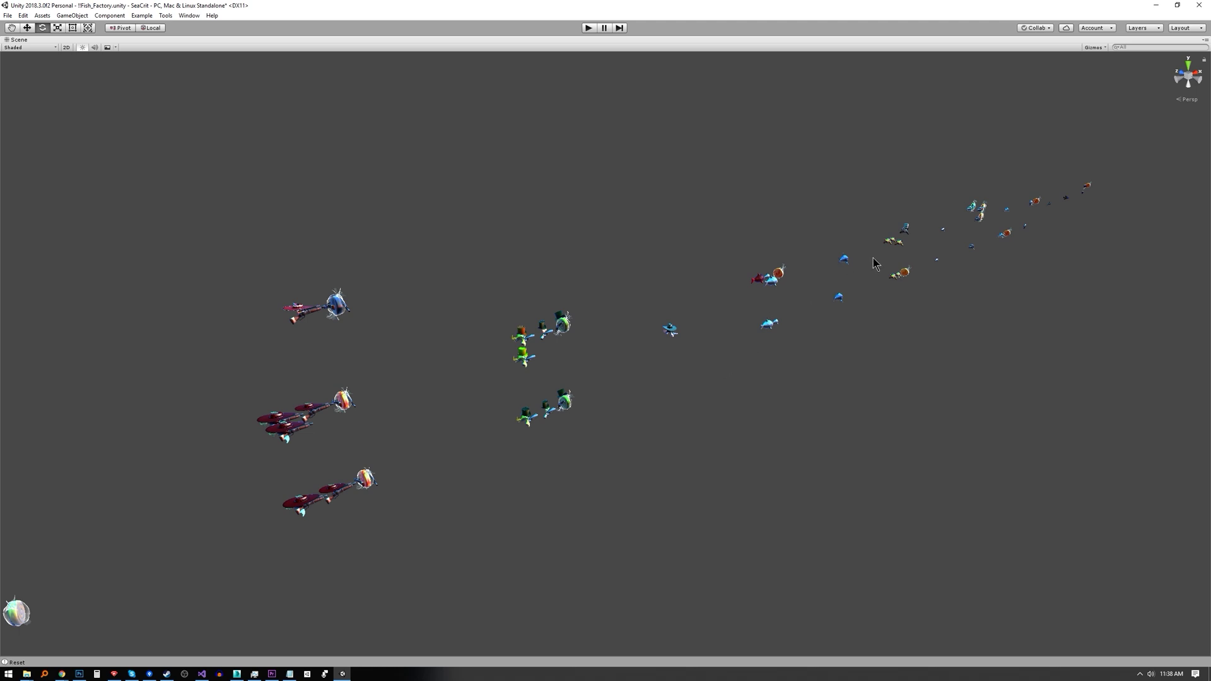
# - Frame the yellow fish variants beside the top-hat fish and look along the neighbouring rows
pyautogui.click(899, 245)
pyautogui.press('f')
pyautogui.keyDown('alt'); pyautogui.moveTo(902, 467); pyautogui.dragTo(747, 406); pyautogui.keyUp('alt')
pyautogui.keyDown('alt'); pyautogui.moveTo(814, 625); pyautogui.dragTo(708, 619, button='right'); pyautogui.keyUp('alt')
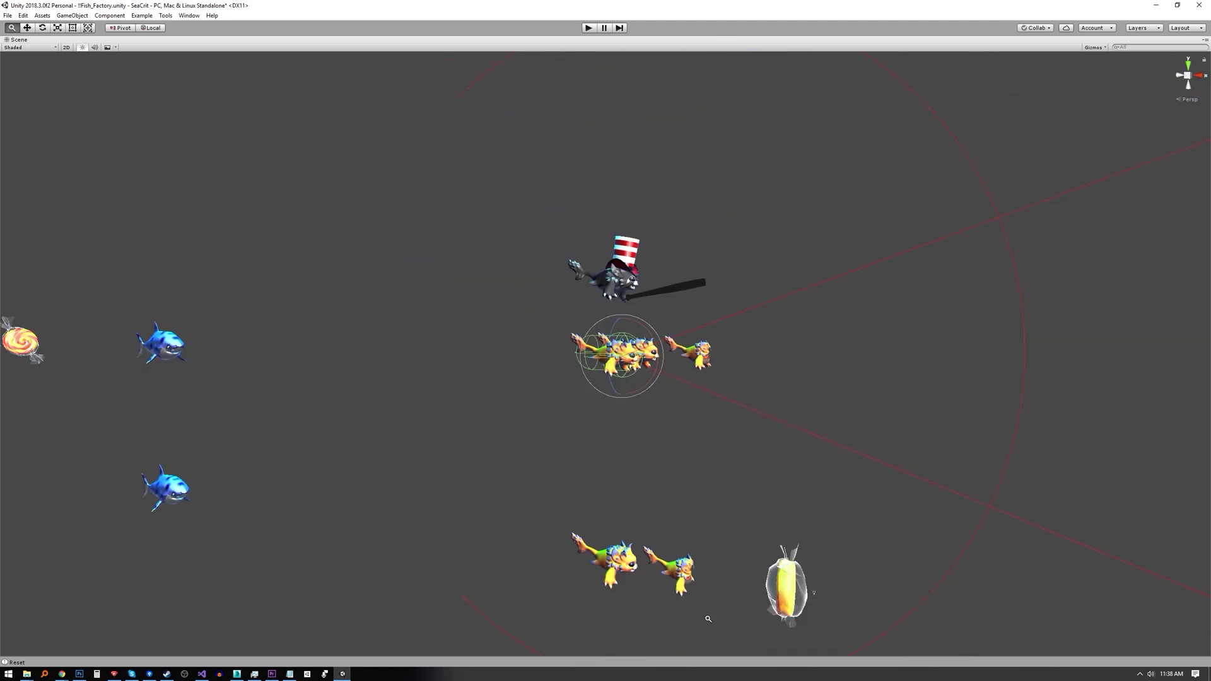
pyautogui.keyDown('alt'); pyautogui.moveTo(793, 445); pyautogui.dragTo(986, 467); pyautogui.keyUp('alt')
pyautogui.moveTo(1021, 475); pyautogui.dragTo(235, 500, button='middle')
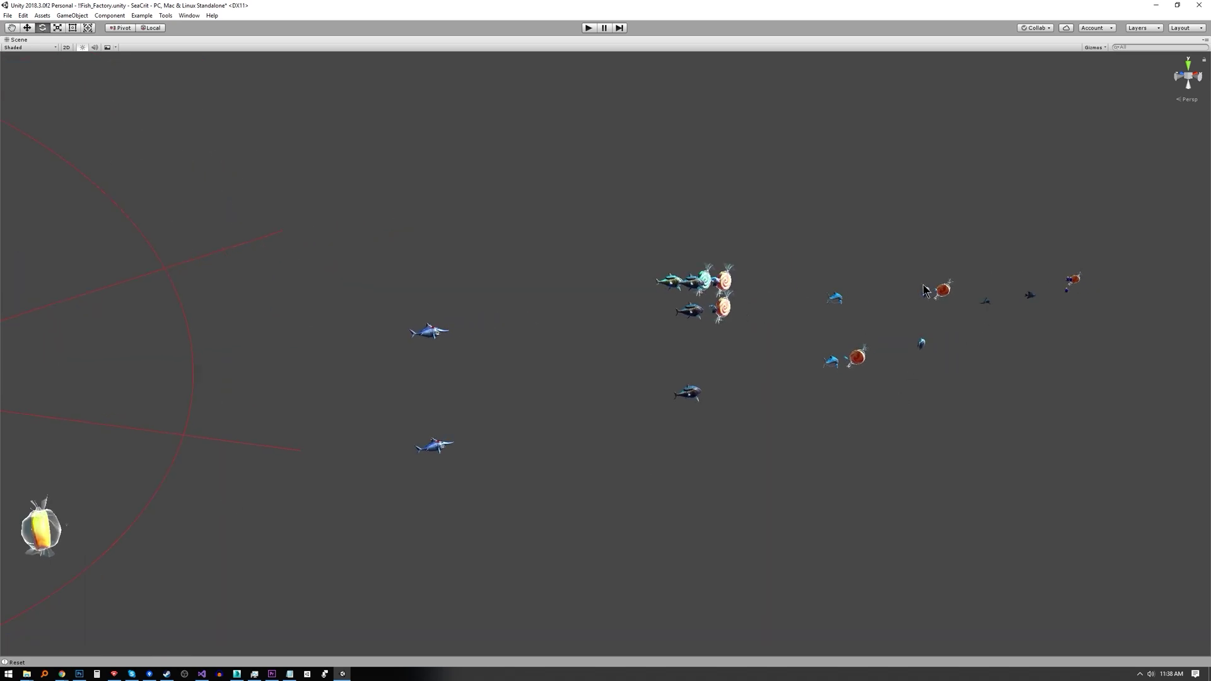
# - Inspect the swirl candy beside the blue fish, and survey the whole line-up of fish variants from farther away
pyautogui.click(946, 290)
pyautogui.press('f')
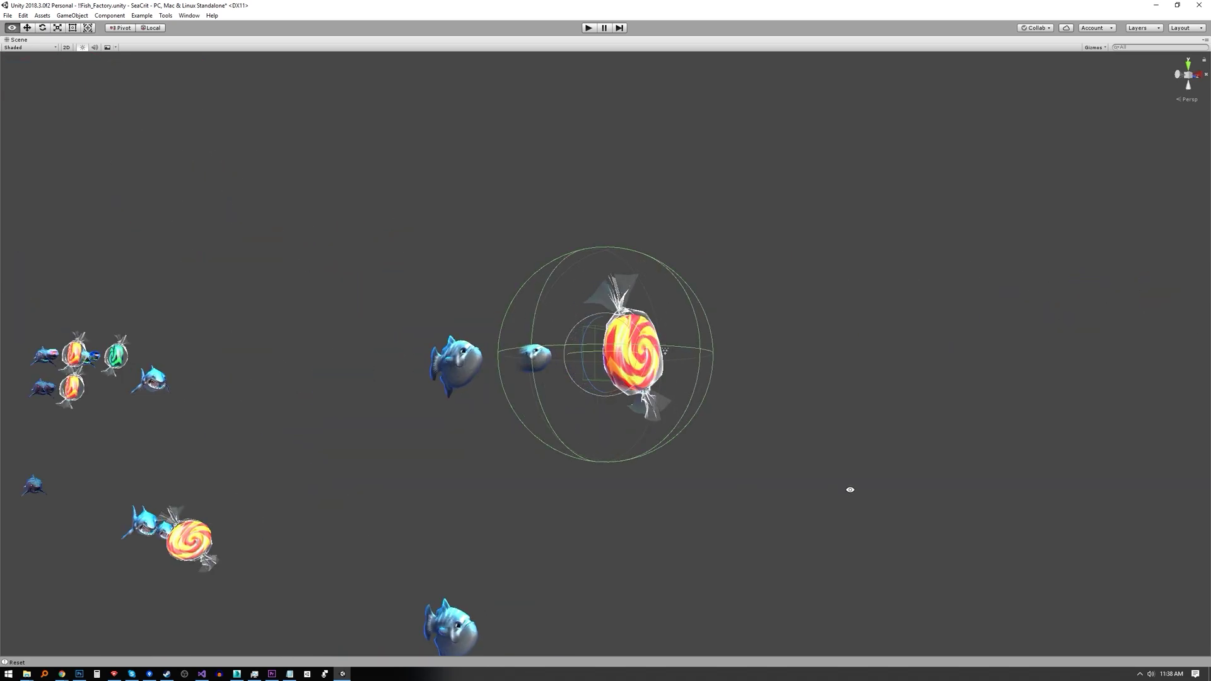
pyautogui.moveTo(868, 518); pyautogui.dragTo(713, 508, button='right')
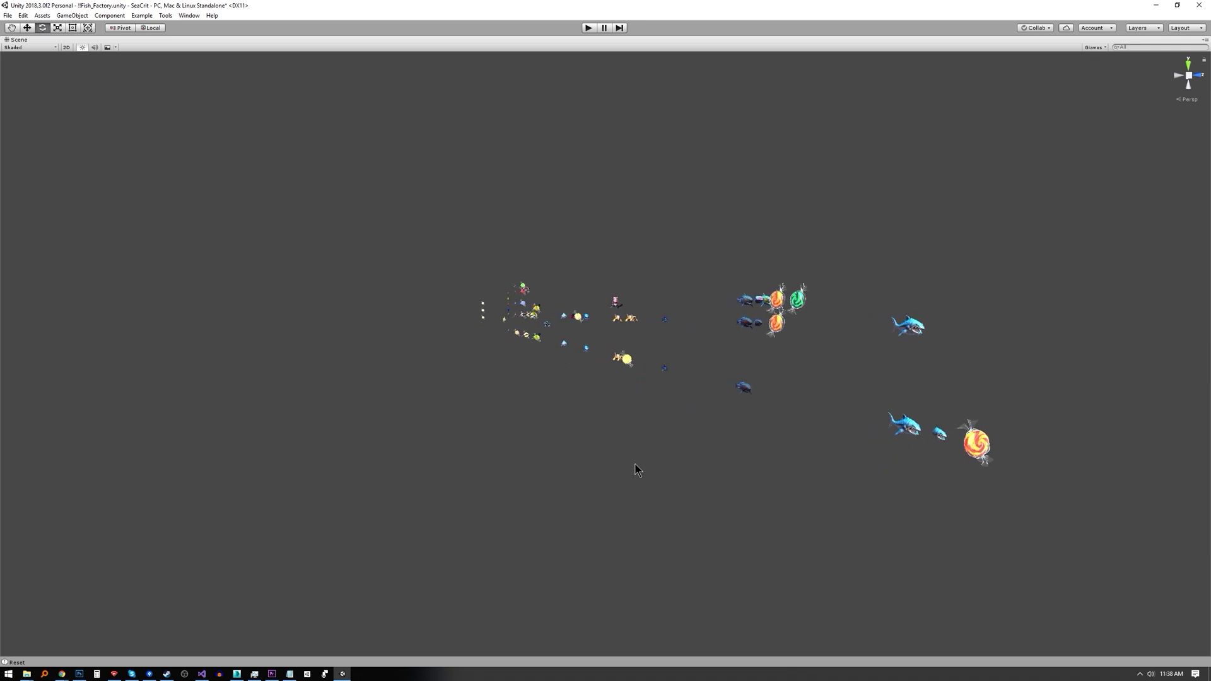
pyautogui.press('f')
pyautogui.keyDown('alt'); pyautogui.moveTo(311, 400); pyautogui.dragTo(521, 400); pyautogui.keyUp('alt')
pyautogui.scroll(-8, 522, 401)
pyautogui.moveTo(426, 427); pyautogui.dragTo(686, 503)
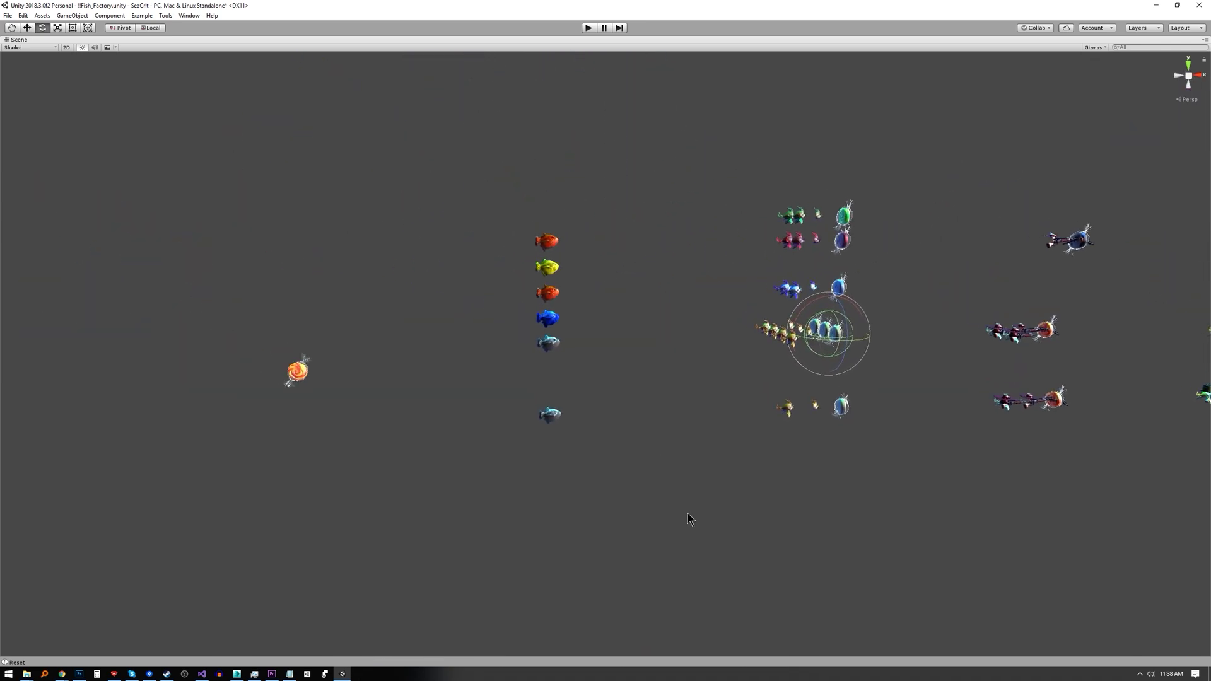
pyautogui.press('d')
pyautogui.moveTo(747, 504); pyautogui.dragTo(621, 504, button='right')
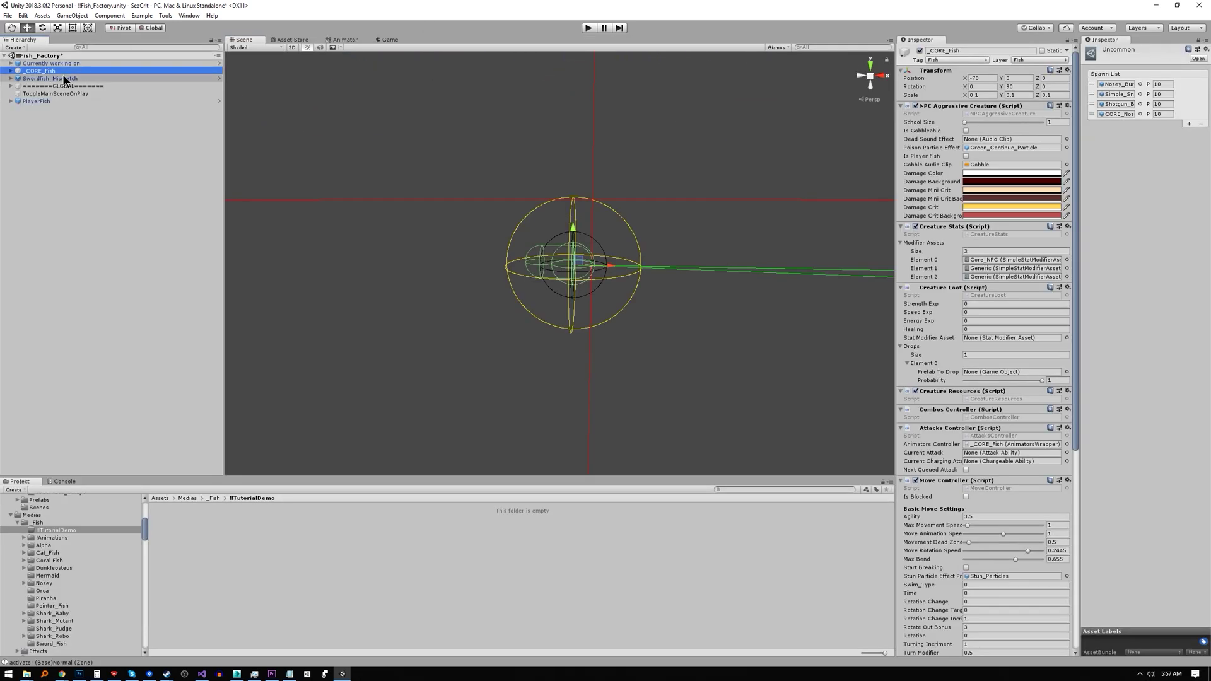
# - Create a folder named Corefish inside !!TutorialDemo and open it
pyautogui.rightClick(250, 575)
pyautogui.click(300, 341)
pyautogui.write('Corefish')
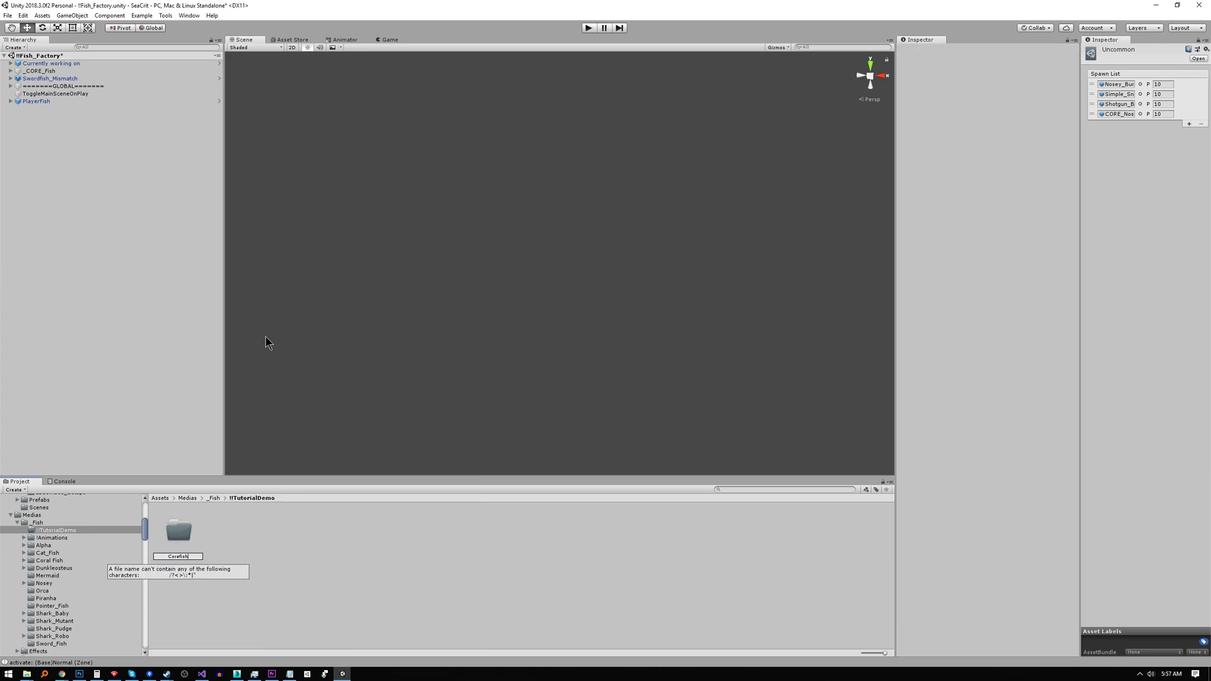
pyautogui.press('Return')
pyautogui.doubleClick(183, 526)
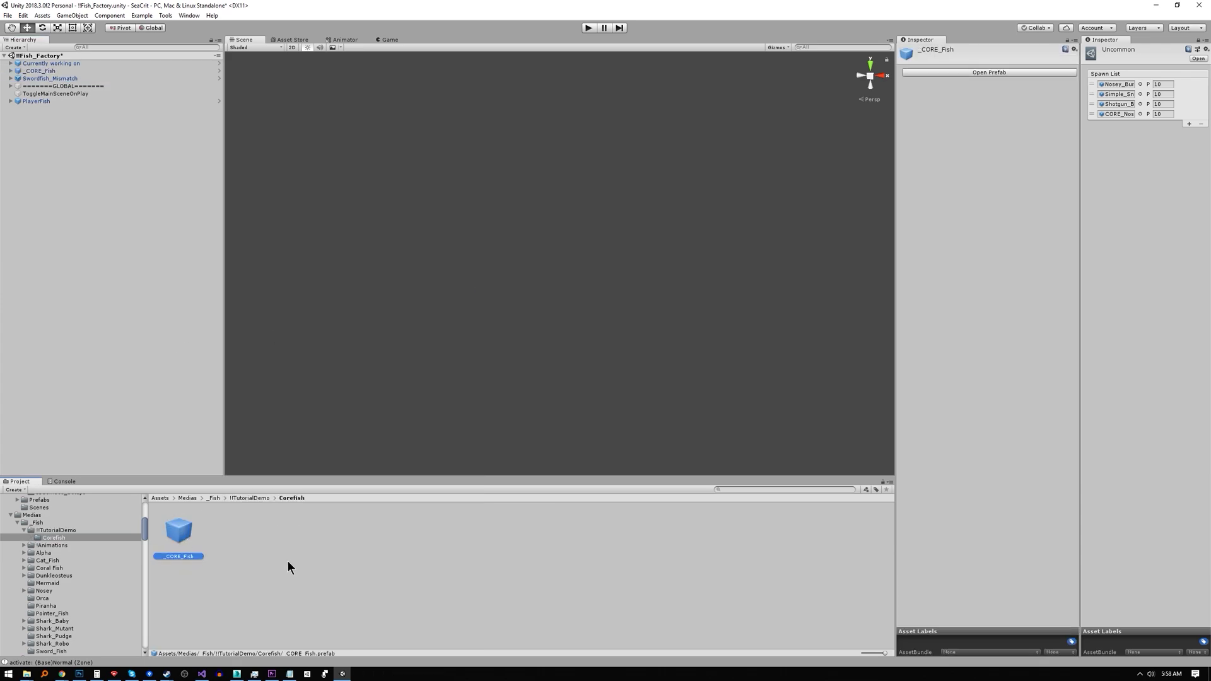
# - Create a prefab variant of _CORE_Fish named ARCHTYPE_Pointerfish in the Corefish folder
pyautogui.rightClick(178, 530)
pyautogui.moveTo(196, 309)
pyautogui.click(372, 419)
pyautogui.write('Pointe')
# - Place ARCHTYPE_Pointerfish in the scene and set its position to X -70, Y 0, Z 0
pyautogui.moveTo(230, 531); pyautogui.dragTo(402, 341)
pyautogui.write('0')
pyautogui.click(1016, 87)
pyautogui.write('0')
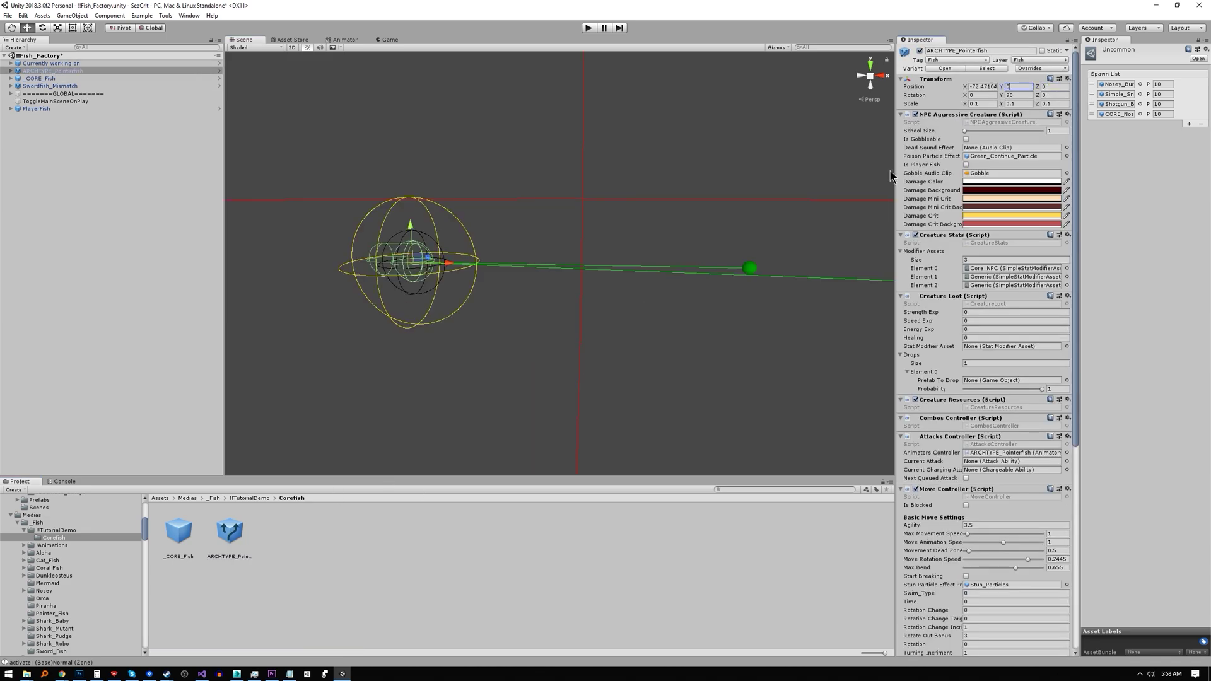
pyautogui.write('.0')
# - Search the project for "pointer", place the pointer fish model on the archetype, and set the model's scale to 0.1
pyautogui.click(732, 489)
pyautogui.write('pointer')
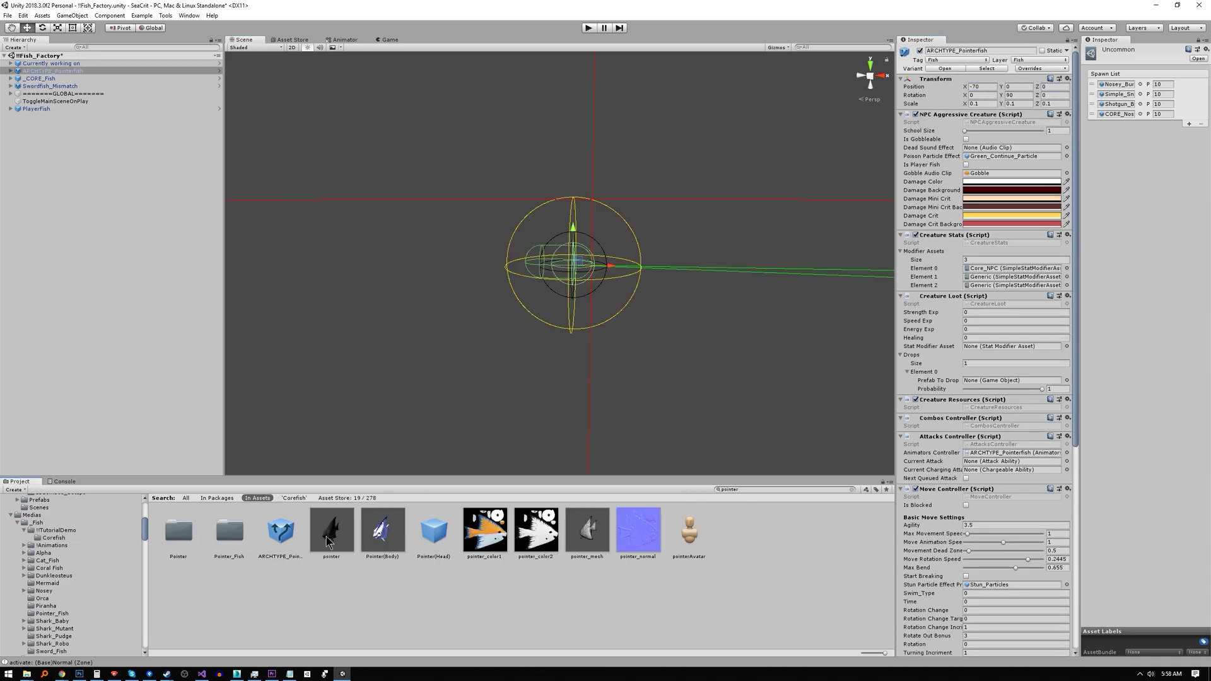
pyautogui.moveTo(327, 537); pyautogui.dragTo(567, 259)
pyautogui.click(988, 104)
pyautogui.write('.1')
pyautogui.click(1025, 104)
pyautogui.write('.1')
pyautogui.click(1054, 106)
pyautogui.write('.')
# - Nest the pointer model under Head(parts go here) in ARCHTYPE_Pointerfish
pyautogui.moveTo(54, 70); pyautogui.dragTo(51, 111)
pyautogui.click(42, 100)
pyautogui.click(11, 73)
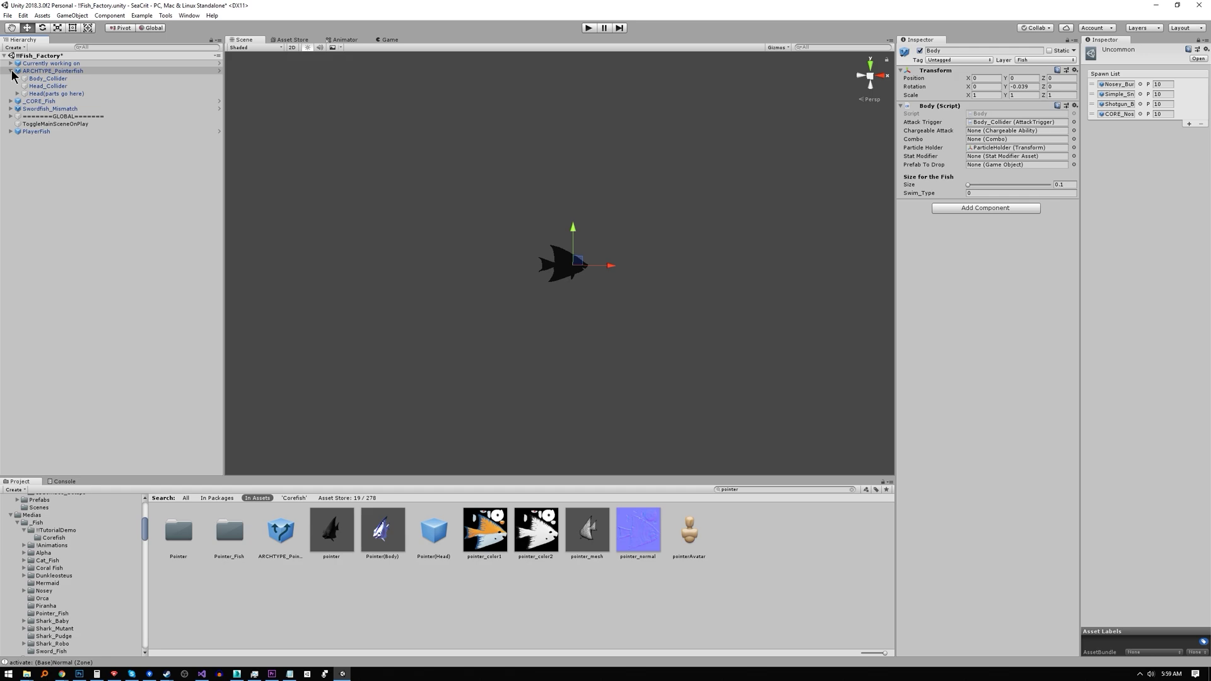
# - Duplicate Omega_MAT 3 in the Pointer_Fish folder as PointerMAT and move the copy to the Corefish folder
pyautogui.doubleClick(230, 533)
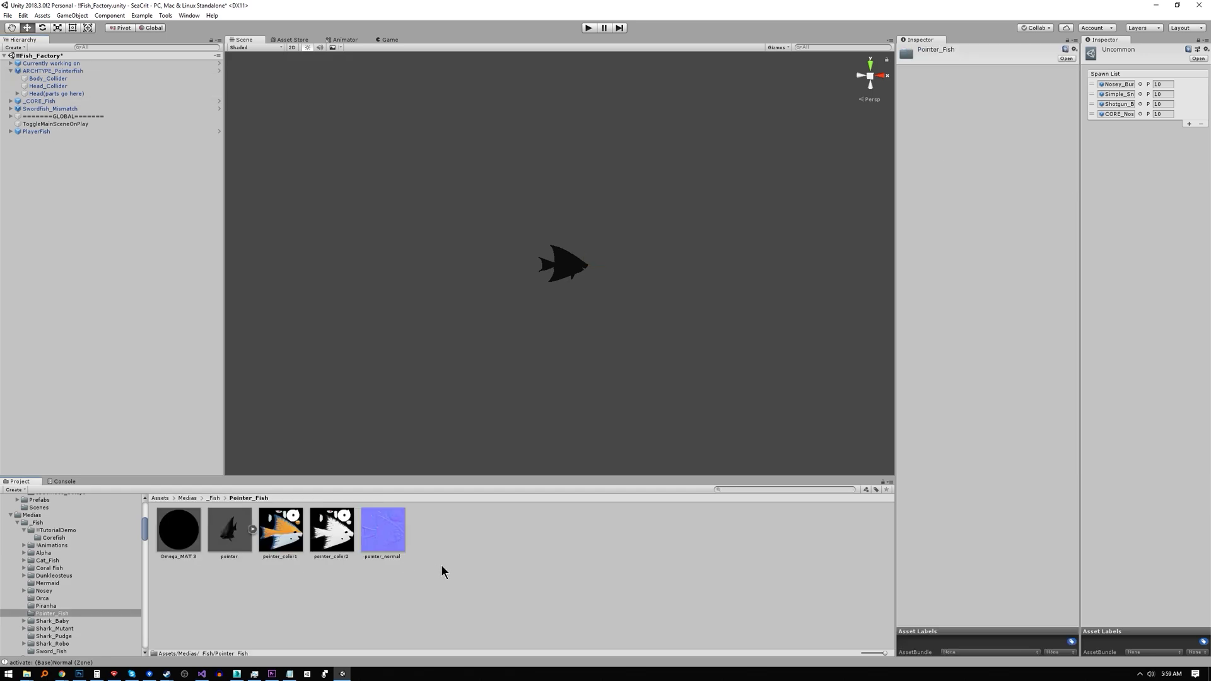
pyautogui.rightClick(175, 533)
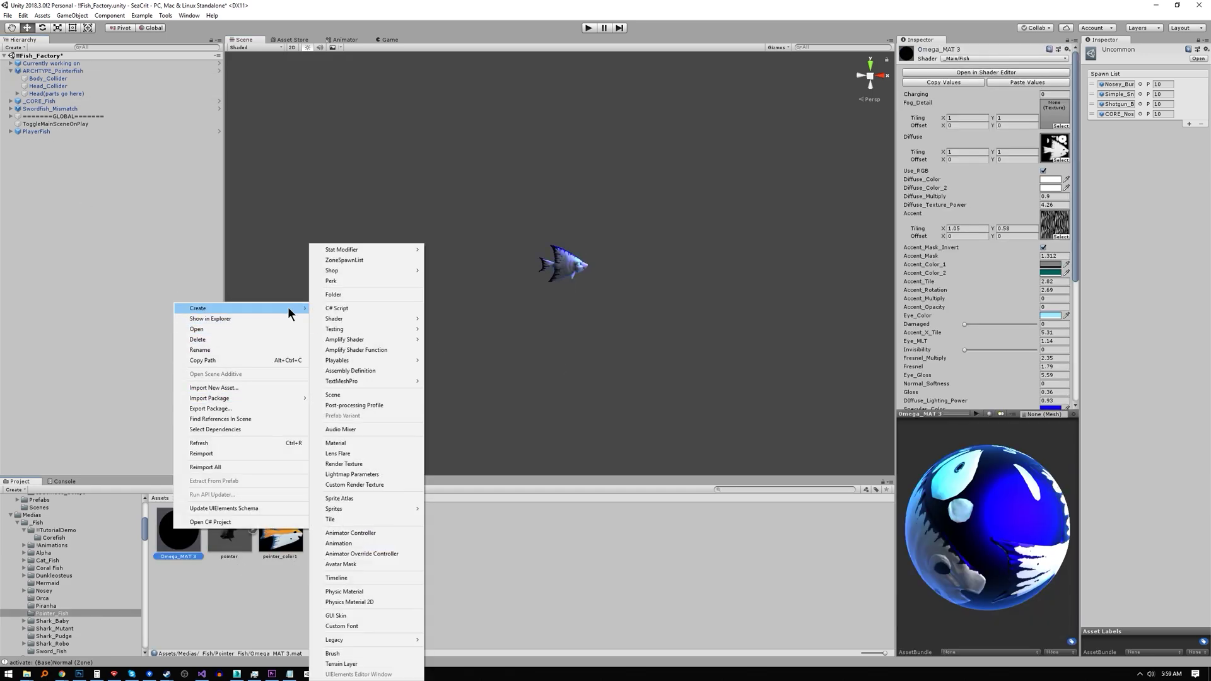
pyautogui.click(245, 546)
pyautogui.hotkey('ctrl', 'd')
pyautogui.write('PointerMAT')
pyautogui.press('Return')
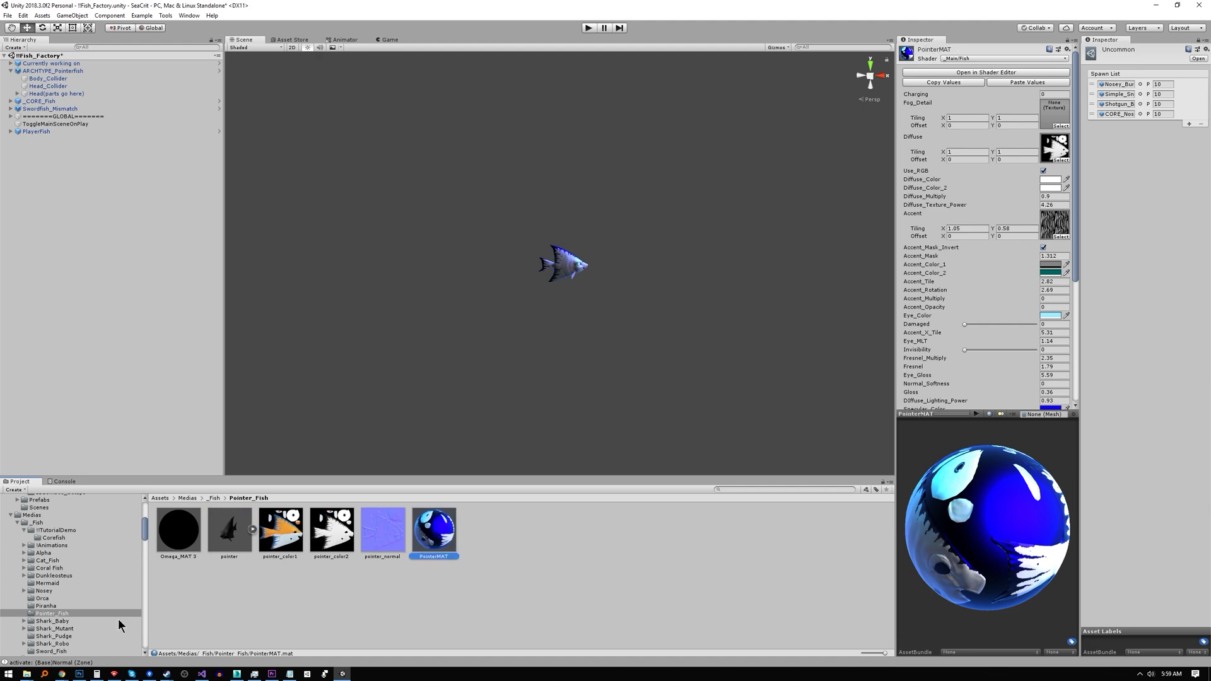
pyautogui.moveTo(434, 536); pyautogui.dragTo(54, 538)
pyautogui.click(54, 539)
# - Create a new folder inside Corefish and name it Pointer
pyautogui.rightClick(368, 551)
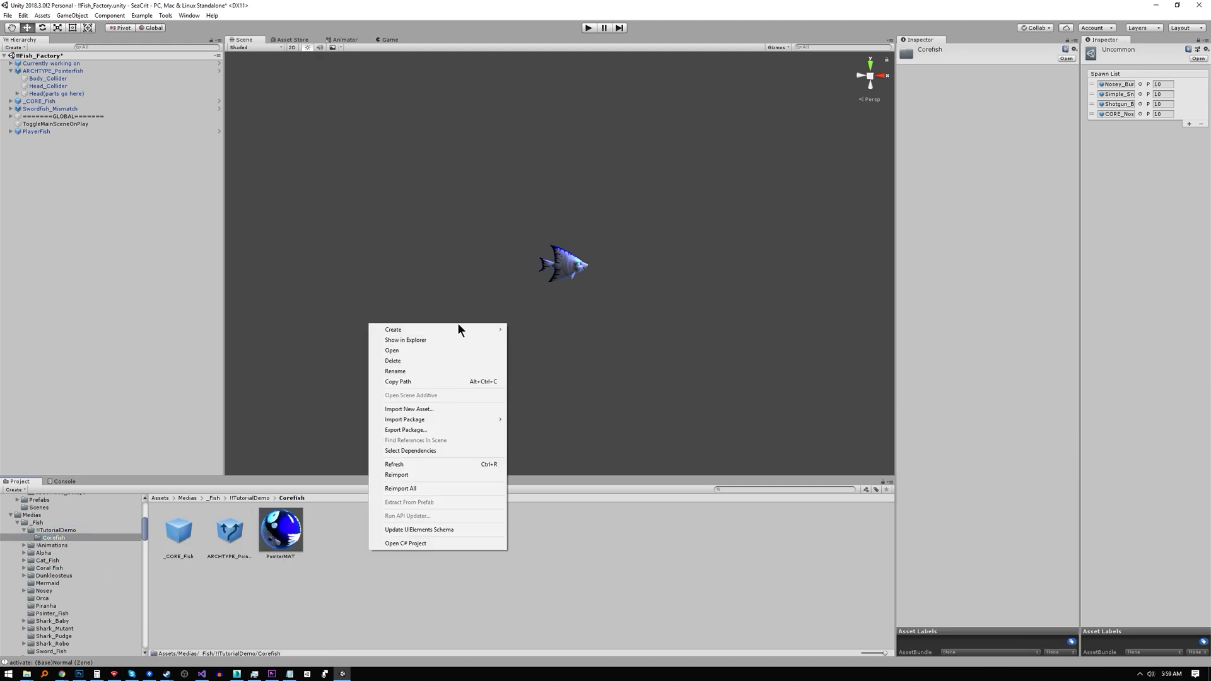
pyautogui.moveTo(458, 327)
pyautogui.click(543, 335)
pyautogui.press('Return')
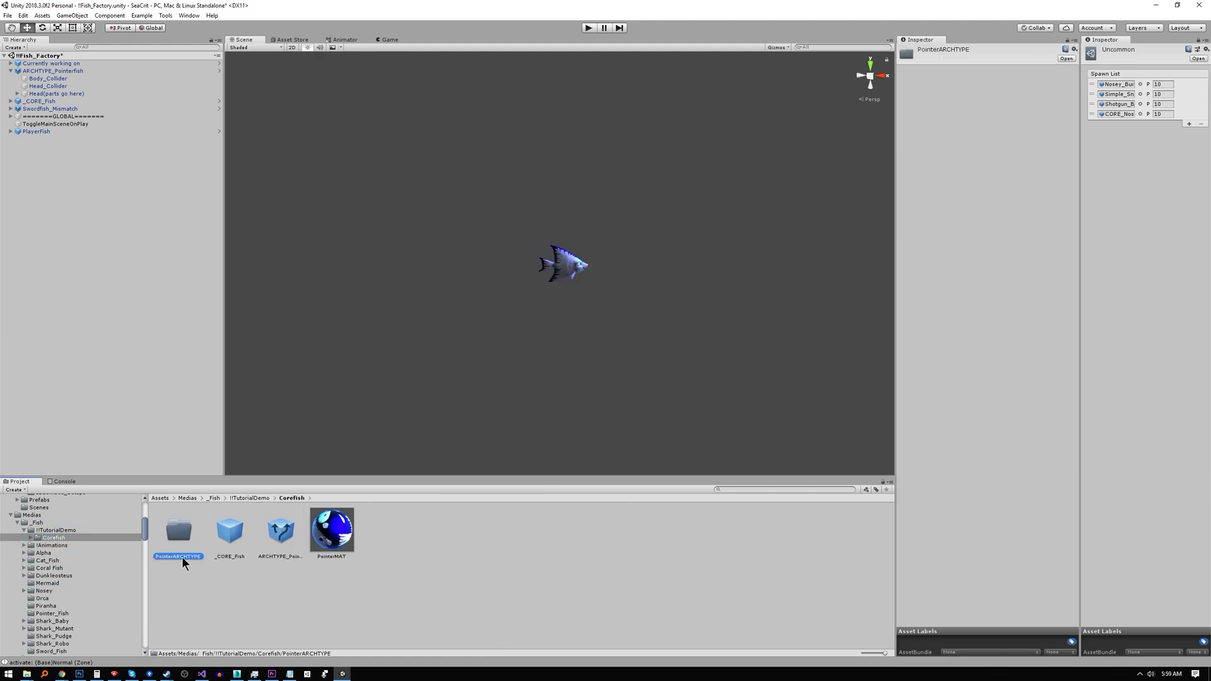
pyautogui.click(181, 556)
pyautogui.write('Pointer')
pyautogui.press('Return')
# - Move the archetype prefab and PointerMAT into the Pointer folder, and create a subfolder named ARCHTYPE there
pyautogui.moveTo(453, 567); pyautogui.dragTo(179, 531)
pyautogui.doubleClick(179, 531)
pyautogui.rightClick(321, 572)
pyautogui.moveTo(345, 352)
pyautogui.click(522, 296)
pyautogui.write('ARCHTYPE')
pyautogui.press('Return')
# - Duplicate the Catfish stats asset in the Archetypes folder as PointerFish, with a Speed multiplier of 1.3 and Size of 1
pyautogui.click(561, 267)
pyautogui.click(500, 405)
pyautogui.click(560, 257)
pyautogui.click(70, 71)
pyautogui.click(1001, 277)
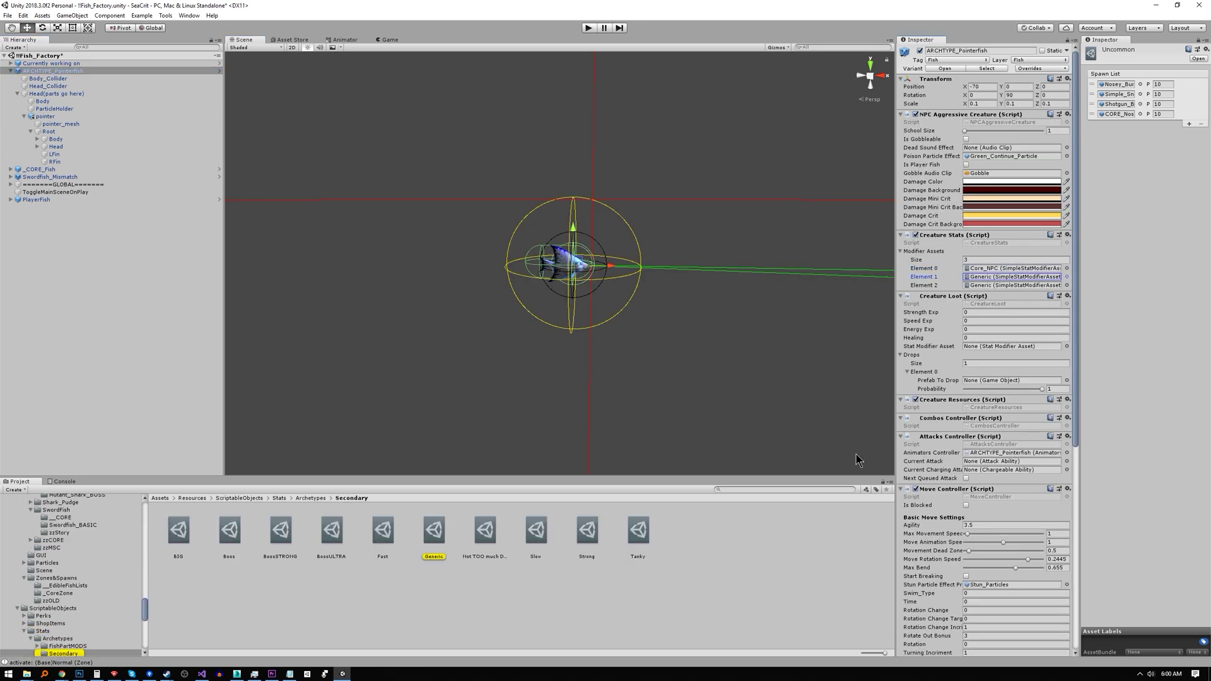
pyautogui.click(311, 498)
pyautogui.click(342, 540)
pyautogui.hotkey('ctrl', 'd')
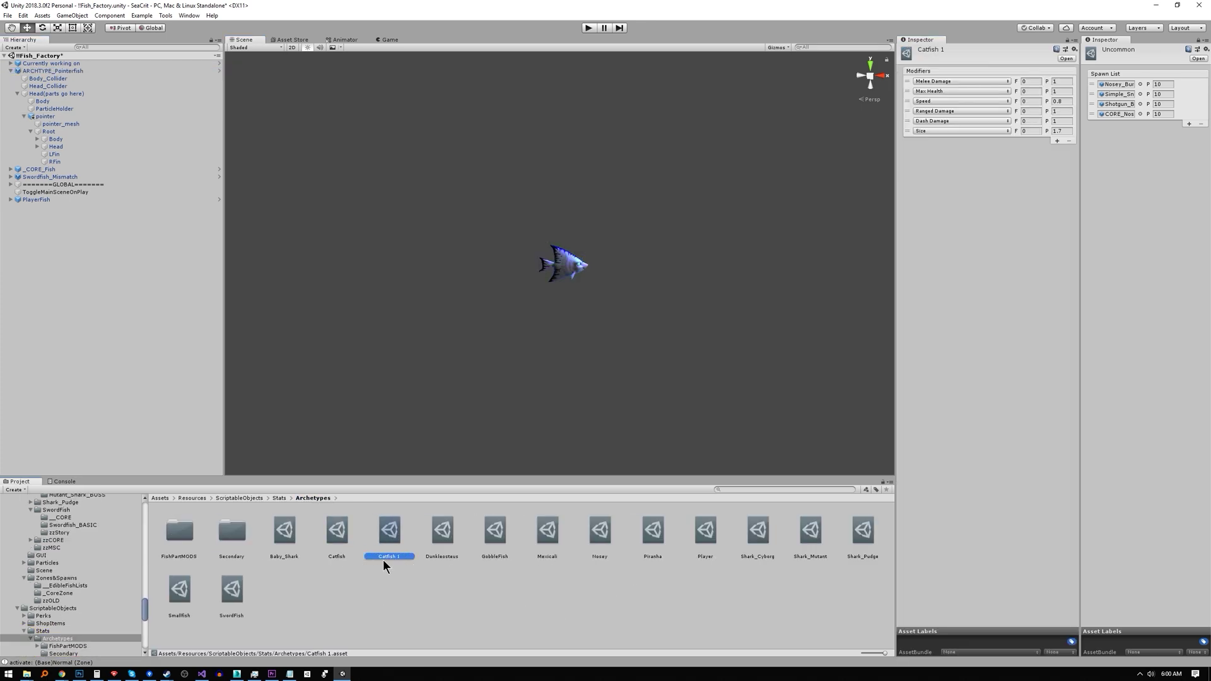
pyautogui.press('Return')
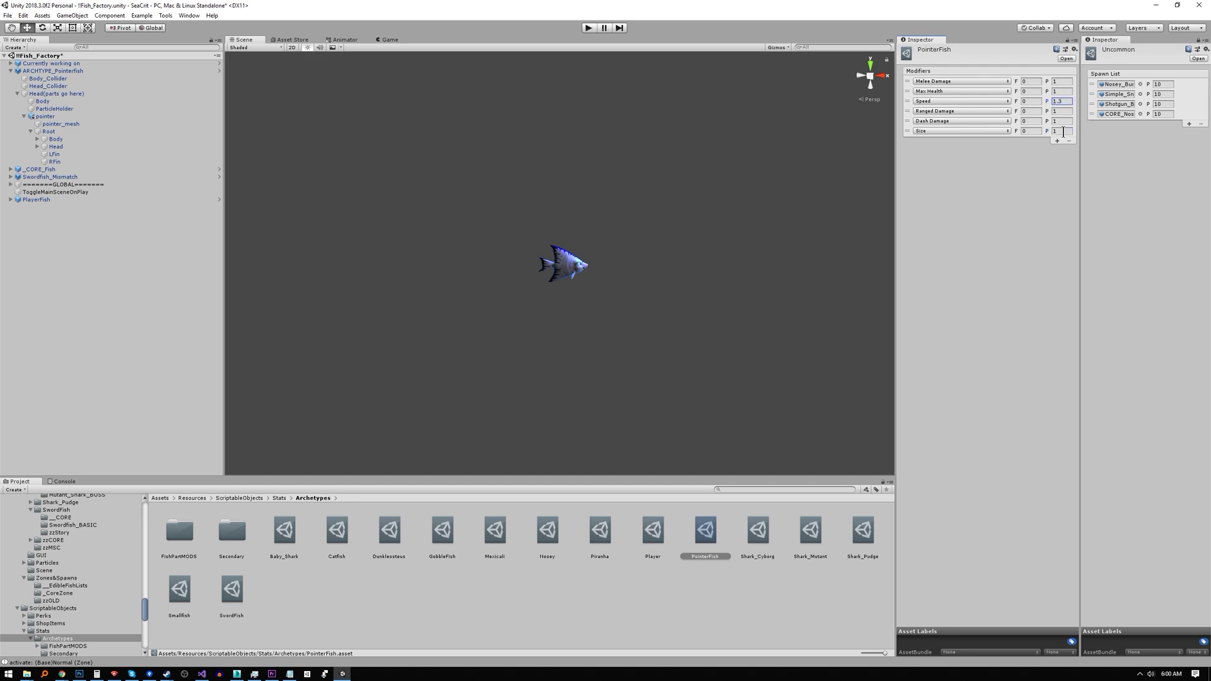
# - Review the Fish AI settings of ARCHTYPE_Pointerfish and apply its overrides to the prefab
pyautogui.click(53, 70)
pyautogui.scroll(-10, 982, 465)
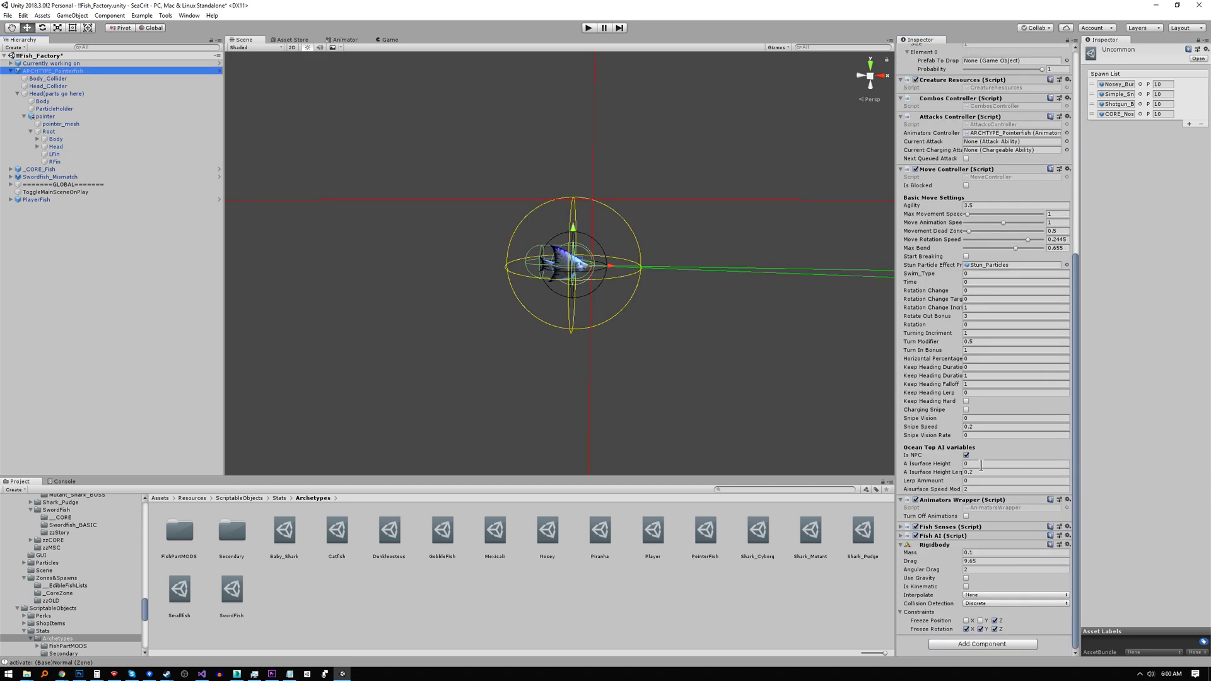
pyautogui.click(956, 537)
pyautogui.scroll(-5, 981, 558)
pyautogui.scroll(15, 1036, 341)
pyautogui.click(1038, 69)
pyautogui.click(1129, 154)
pyautogui.click(416, 275)
# - Expand the GLOBAL group and create an empty object named ====Pointerfish==== at the new fish
pyautogui.click(69, 184)
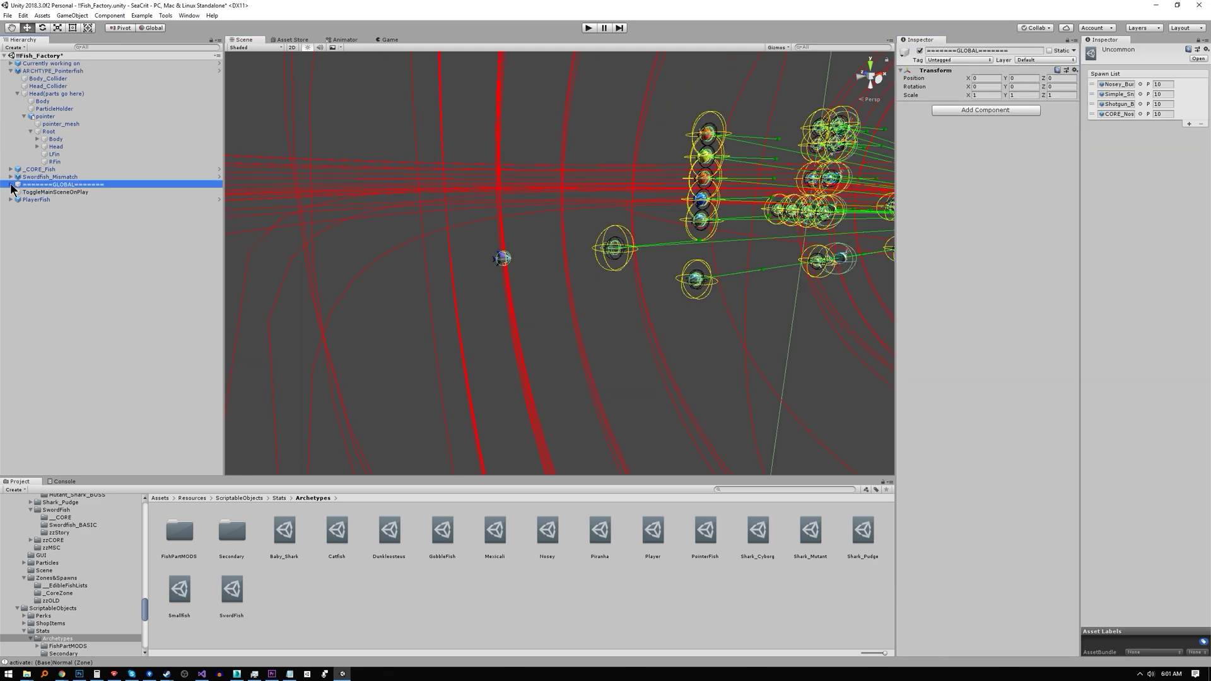
pyautogui.click(11, 185)
pyautogui.click(69, 71)
pyautogui.press('f')
pyautogui.keyDown('alt'); pyautogui.moveTo(492, 391); pyautogui.dragTo(466, 422, button='right'); pyautogui.keyUp('alt')
pyautogui.hotkey('ctrl', 'shift', 'n')
pyautogui.press('F2')
pyautogui.write('====Pointerfish====')
pyautogui.press('Return')
# - Create an empty object RootPointerfish, put ARCHTYPE_Pointerfish in it, and nest it under ====Pointerfish====
pyautogui.hotkey('ctrl', 'shift', 'n')
pyautogui.press('F2')
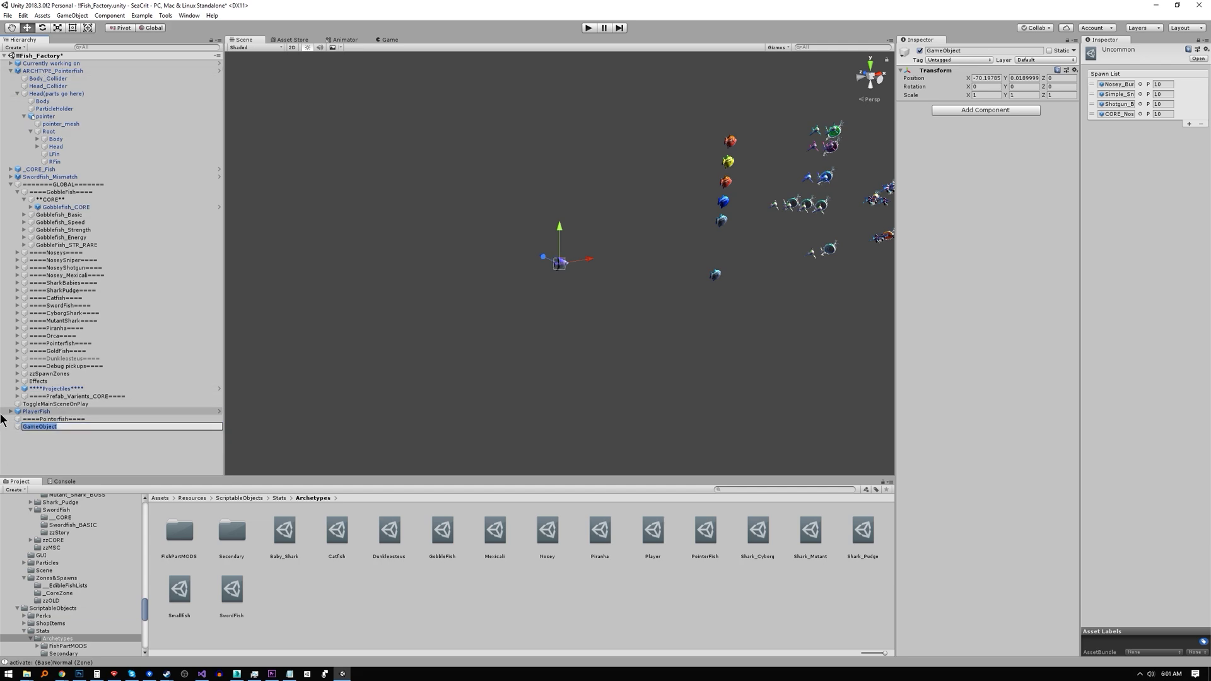
pyautogui.write('RootPointerfish')
pyautogui.press('Return')
pyautogui.click(54, 72)
pyautogui.moveTo(54, 71); pyautogui.dragTo(58, 428)
pyautogui.moveTo(52, 329); pyautogui.dragTo(51, 321)
# - Check how the existing fish groups are structured and rename the object holding the pointer fish archetype **CORE**
pyautogui.click(17, 328)
pyautogui.click(19, 239)
pyautogui.click(17, 238)
pyautogui.click(17, 238)
pyautogui.click(17, 154)
pyautogui.click(17, 154)
pyautogui.click(44, 327)
pyautogui.press('F2')
pyautogui.write('**CORE**')
pyautogui.press('Return')
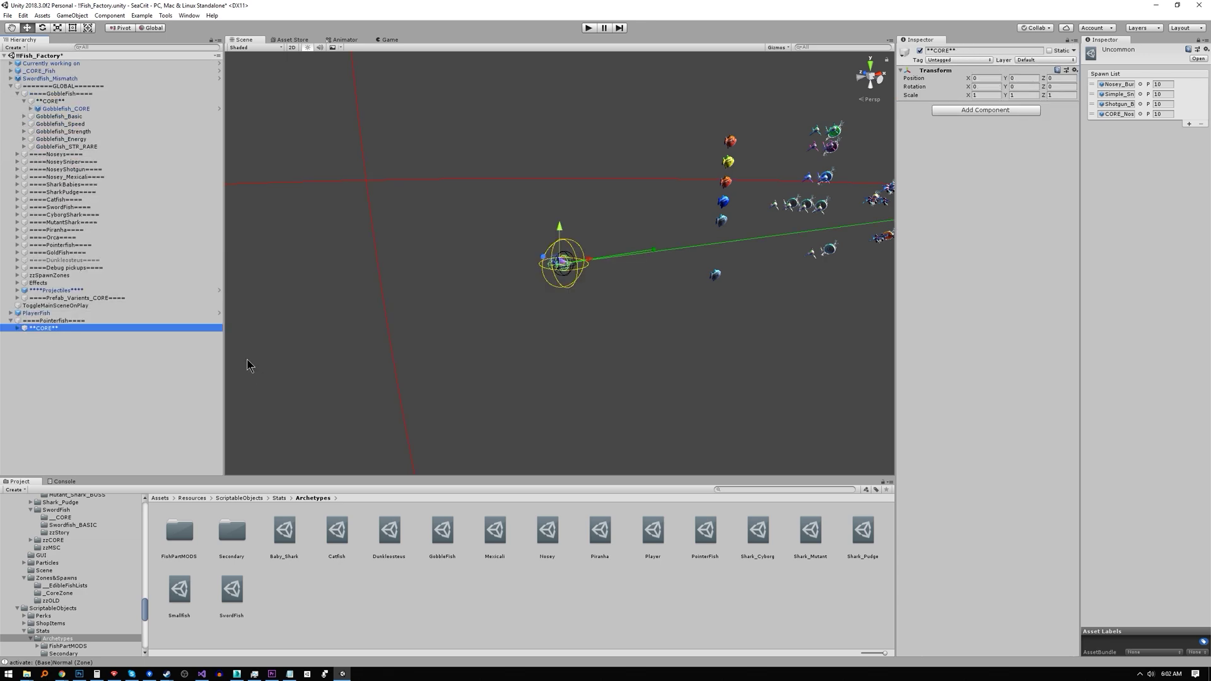
# - Locate the archetype's project folder and duplicate the ARCHTYPE folder inside Pointer as Basic
pyautogui.click(248, 361)
pyautogui.click(47, 329)
pyautogui.click(568, 262)
pyautogui.click(568, 263)
pyautogui.click(976, 69)
pyautogui.click(322, 498)
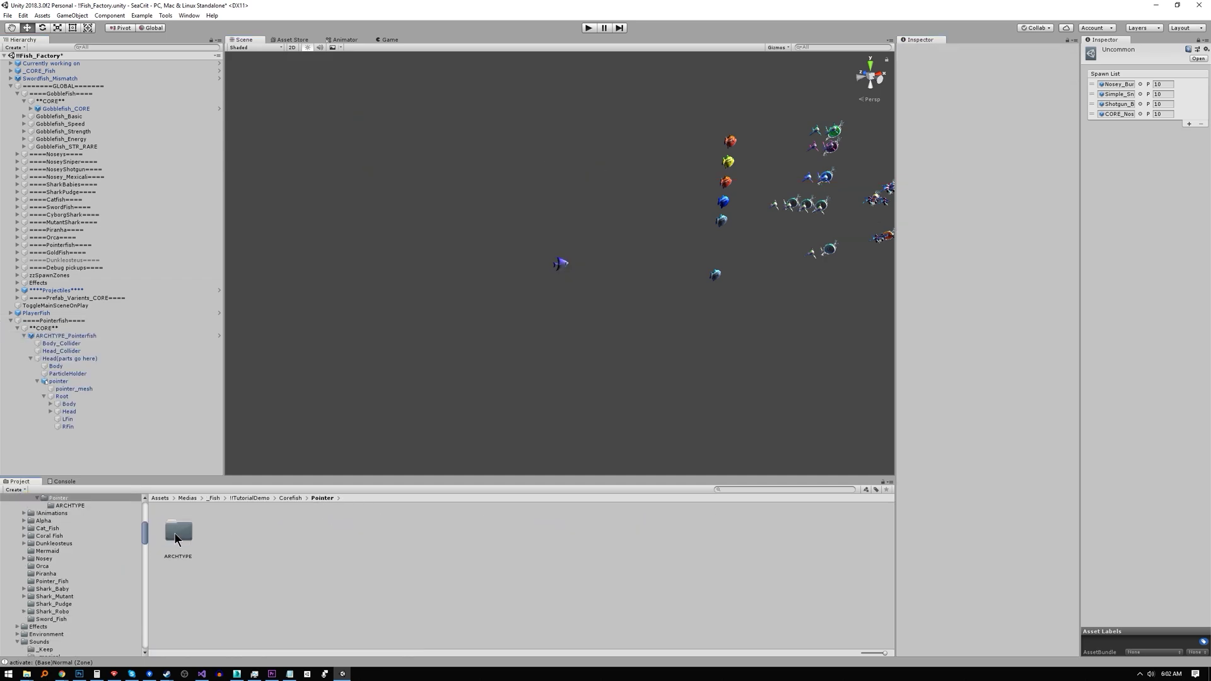
pyautogui.click(178, 535)
pyautogui.hotkey('ctrl', 'd')
pyautogui.click(231, 558)
pyautogui.write('Basic')
pyautogui.press('Return')
# - Create a prefab variant of ARCHTYPE_Pointerfish named Pointerfish_BASIC and move it to the Basic folder
pyautogui.doubleClick(179, 531)
pyautogui.rightClick(183, 530)
pyautogui.click(379, 415)
pyautogui.write('Po')
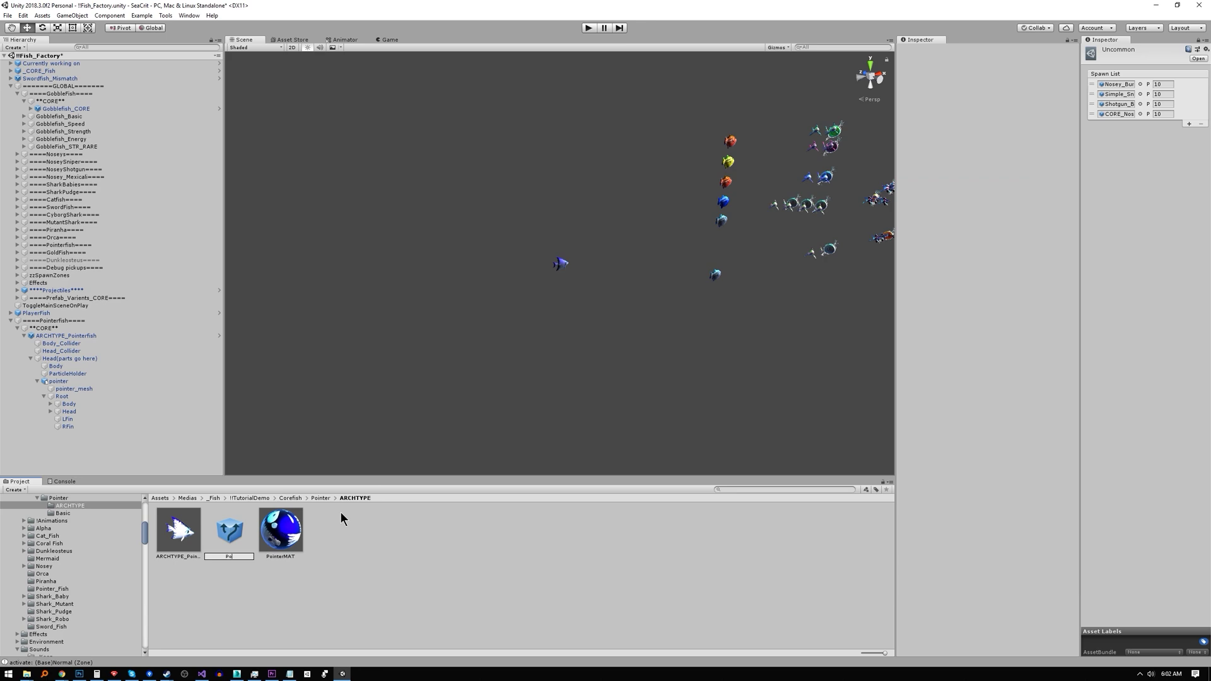
pyautogui.write('interfish_BASIC')
pyautogui.press('Return')
pyautogui.moveTo(229, 530); pyautogui.dragTo(68, 542)
# - Delete the duplicated ARCHTYPE_Pointerfish prefab from the Basic folder
pyautogui.click(66, 542)
pyautogui.click(178, 531)
pyautogui.press('Delete')
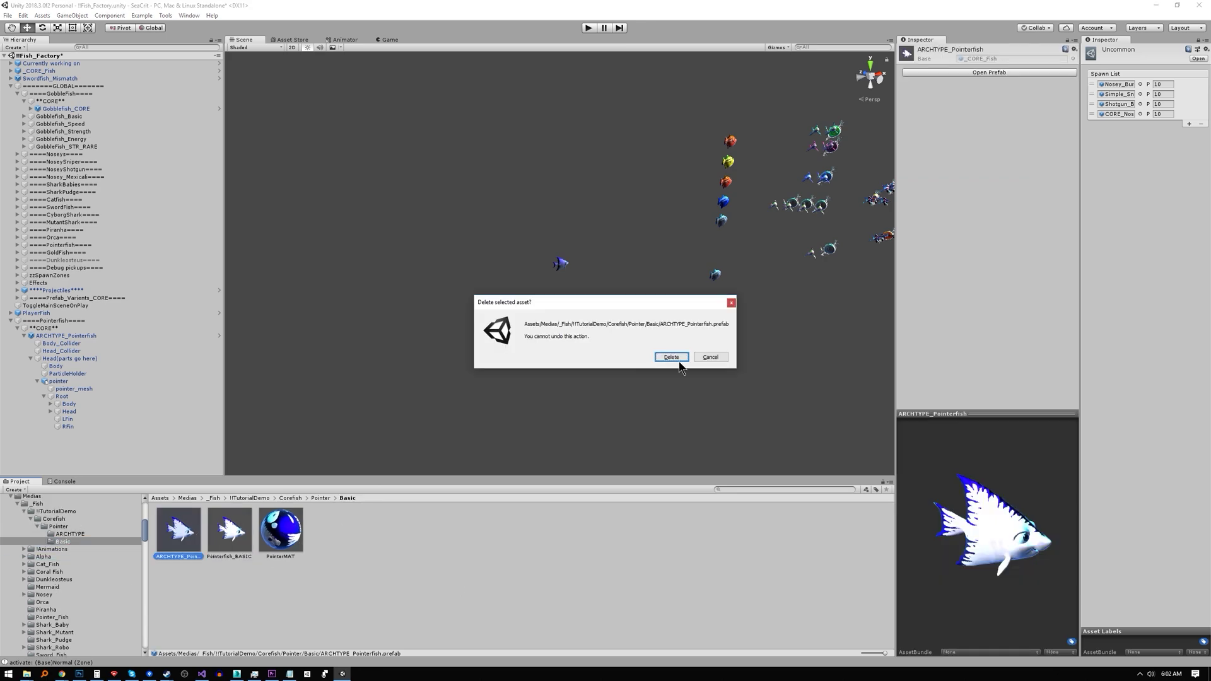
pyautogui.click(663, 356)
# - Open the Pointerfish_BASIC prefab for editing and rename the Basic folder's material PointerBASICMAT
pyautogui.doubleClick(180, 531)
pyautogui.click(223, 555)
pyautogui.write('BASIC')
pyautogui.press('Return')
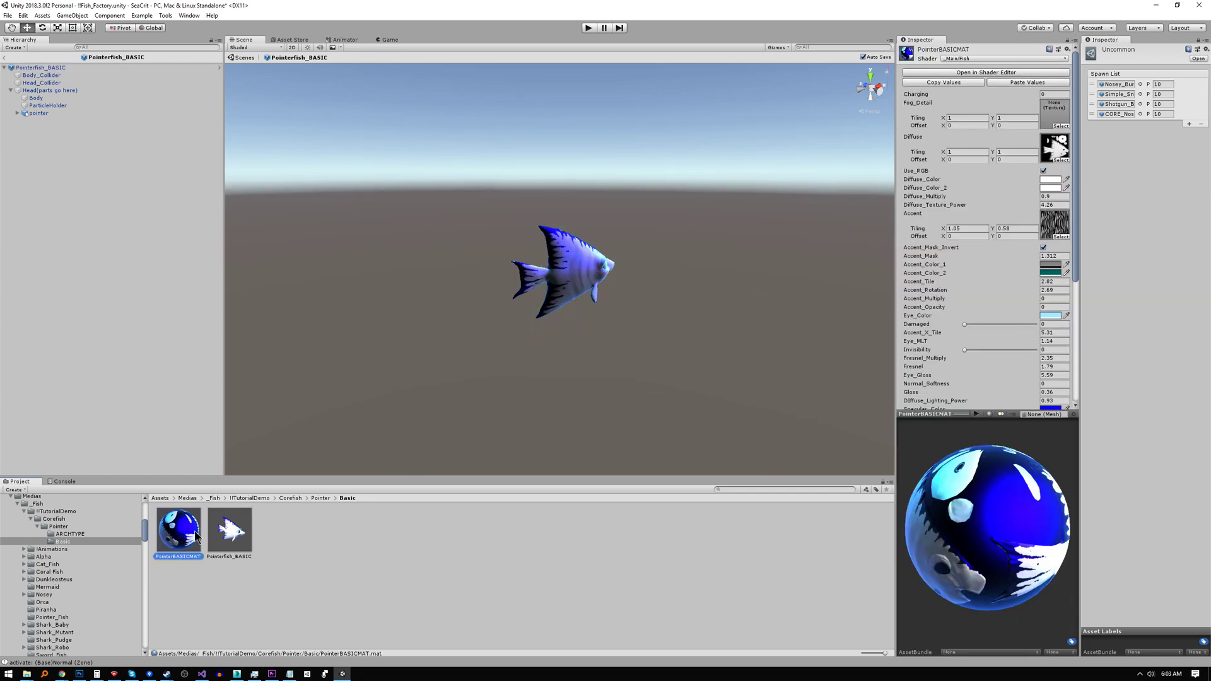
# - Recolour the PointerBASICMAT diffuse so the fish is magenta-red, and return to the scene
pyautogui.click(1050, 179)
pyautogui.moveTo(479, 454); pyautogui.dragTo(538, 440)
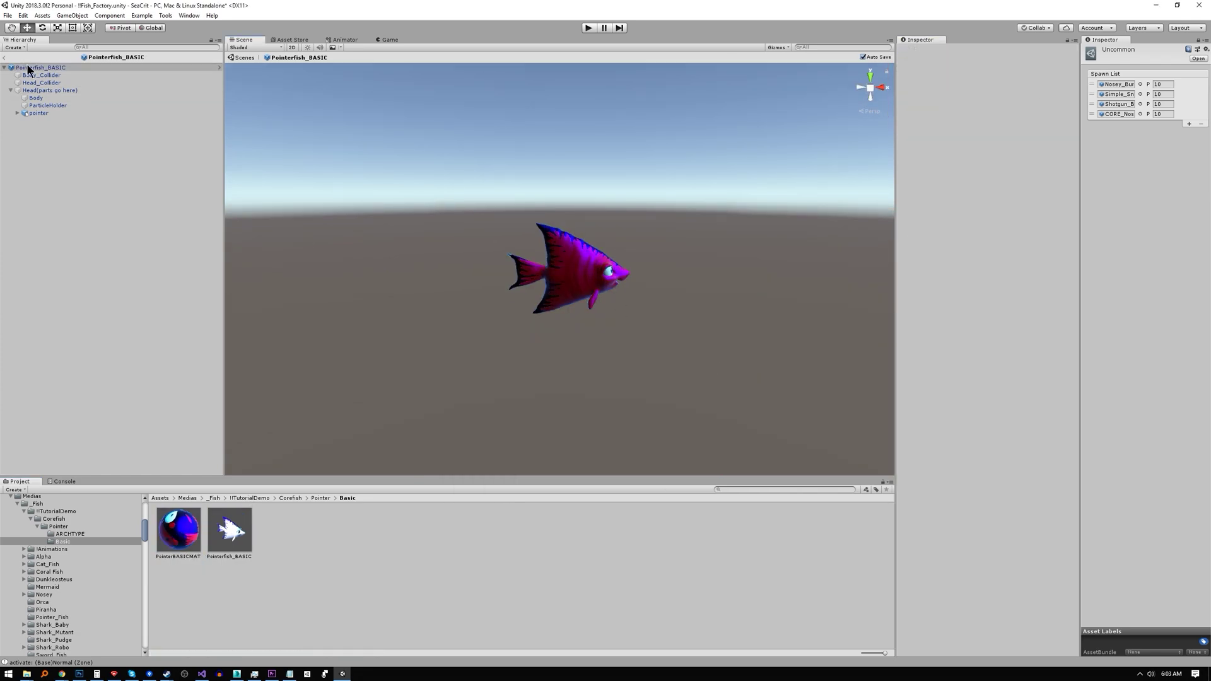
pyautogui.click(5, 57)
# - Lower the pointer fish's **CORE** group to Y -2 and collapse it in the hierarchy
pyautogui.click(562, 262)
pyautogui.click(44, 328)
pyautogui.moveTo(558, 225); pyautogui.dragTo(551, 264)
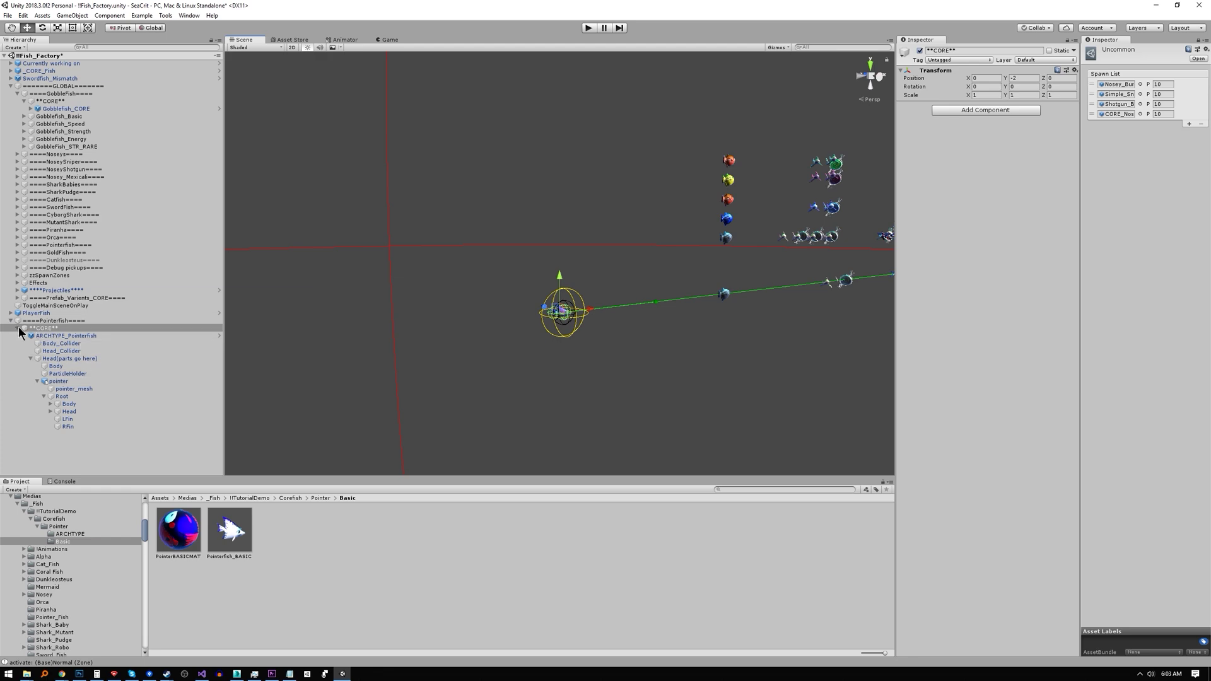
pyautogui.click(18, 328)
# - Focus on the ====Pointerfish==== group and create an empty object named Basic near it
pyautogui.doubleClick(44, 320)
pyautogui.scroll(-9, 665, 459)
pyautogui.click(212, 322)
pyautogui.scroll(8, 527, 323)
pyautogui.keyDown('alt'); pyautogui.moveTo(528, 323); pyautogui.dragTo(615, 286); pyautogui.keyUp('alt')
pyautogui.scroll(-8, 615, 286)
pyautogui.hotkey('ctrl', 'shift', 'n')
pyautogui.press('F2')
pyautogui.write('Basic')
pyautogui.press('Return')
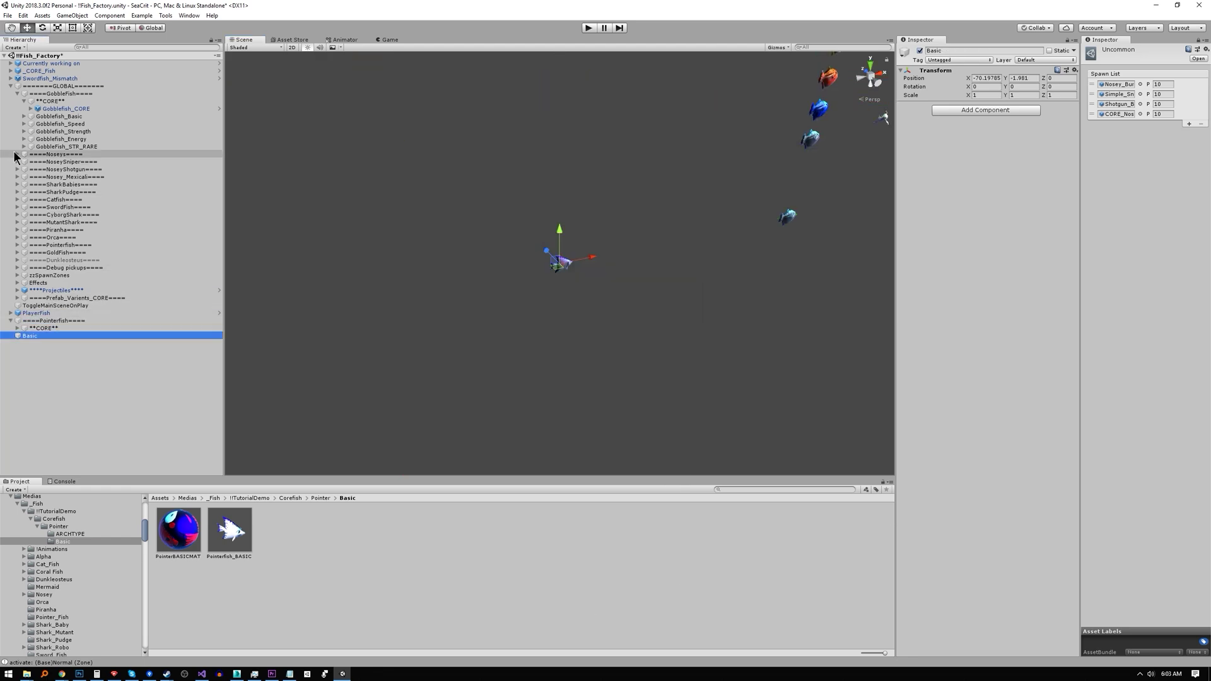
# - Check the naming inside the ====Noseys==== group and rename the Basic object Pointerfish_Basic
pyautogui.click(16, 155)
pyautogui.click(18, 155)
pyautogui.click(17, 155)
pyautogui.click(48, 335)
pyautogui.press('F2')
pyautogui.write('Pointerfish_Basic')
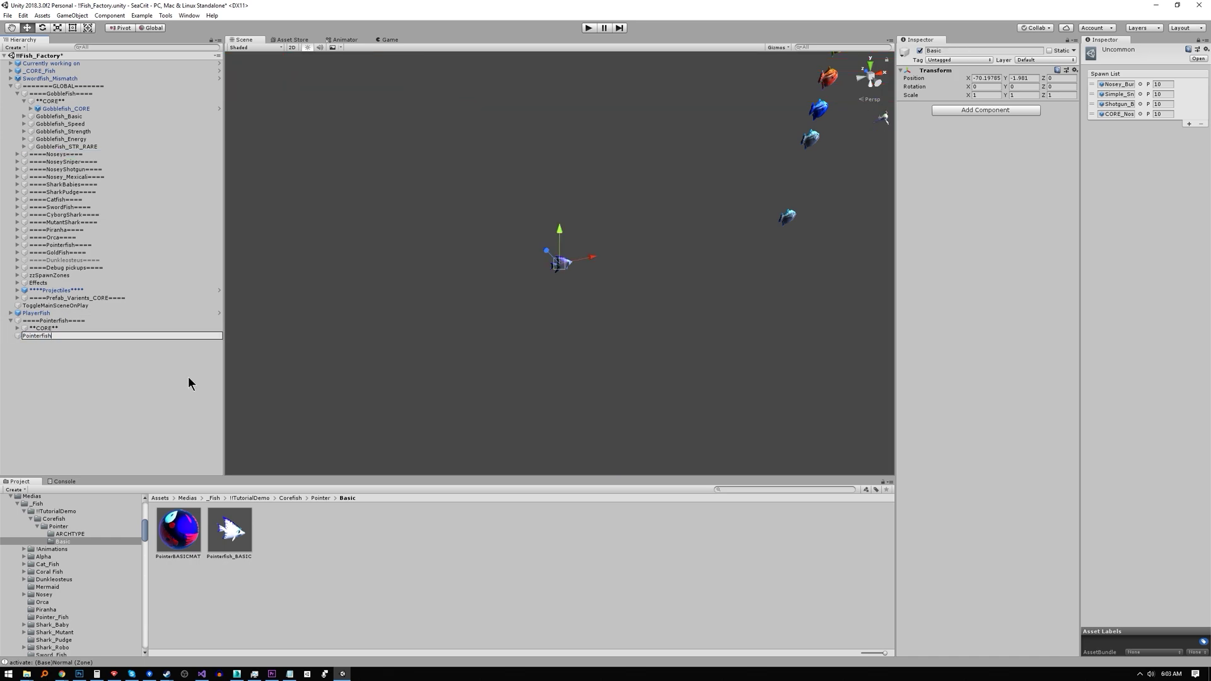
pyautogui.press('Return')
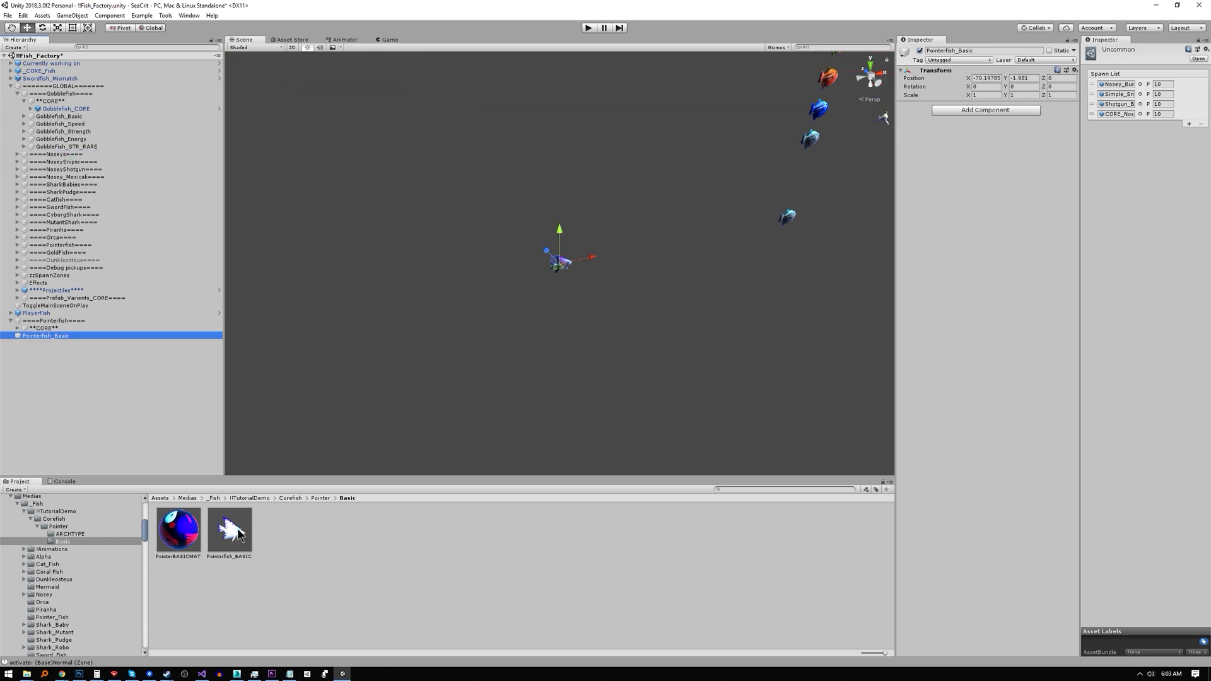
# - Place the Pointerfish_BASIC prefab inside the Pointerfish_Basic object and raise that object to about Y 1.02
pyautogui.moveTo(238, 528); pyautogui.dragTo(65, 336)
pyautogui.click(65, 336)
pyautogui.moveTo(559, 229); pyautogui.dragTo(559, 126)
pyautogui.press('2')
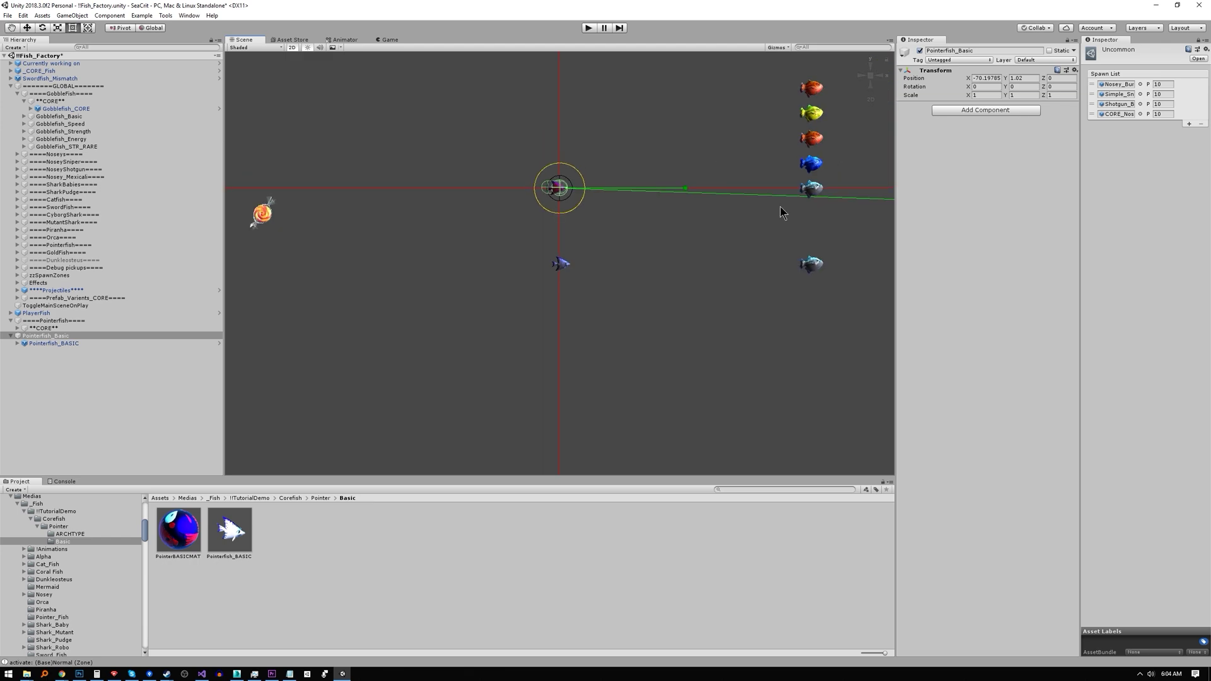
# - Duplicate the Basic folder inside Pointer, name the copy Strong, and open it
pyautogui.scroll(-1, 780, 208)
pyautogui.moveTo(781, 208); pyautogui.dragTo(545, 234, button='middle')
pyautogui.click(328, 220)
pyautogui.click(320, 498)
pyautogui.click(224, 536)
pyautogui.hotkey('ctrl', 'd')
pyautogui.press('F2')
pyautogui.write('Strong')
pyautogui.press('Return')
pyautogui.doubleClick(281, 530)
# - Place the Strong folder's fish prefab in the scene and create an empty object named Pointerfish_Strong
pyautogui.moveTo(229, 530); pyautogui.dragTo(82, 352)
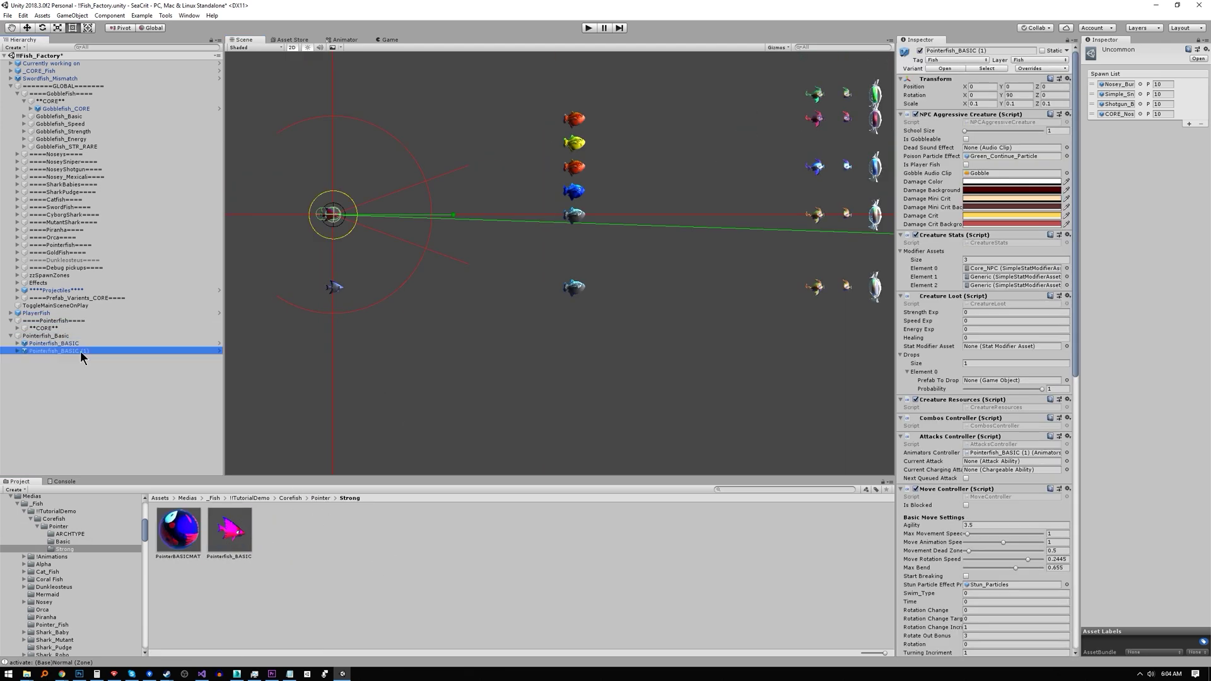
pyautogui.click(48, 321)
pyautogui.hotkey('ctrl', 'shift', 'n')
pyautogui.press('F2')
pyautogui.write('Pointerfish_Strong')
pyautogui.press('Return')
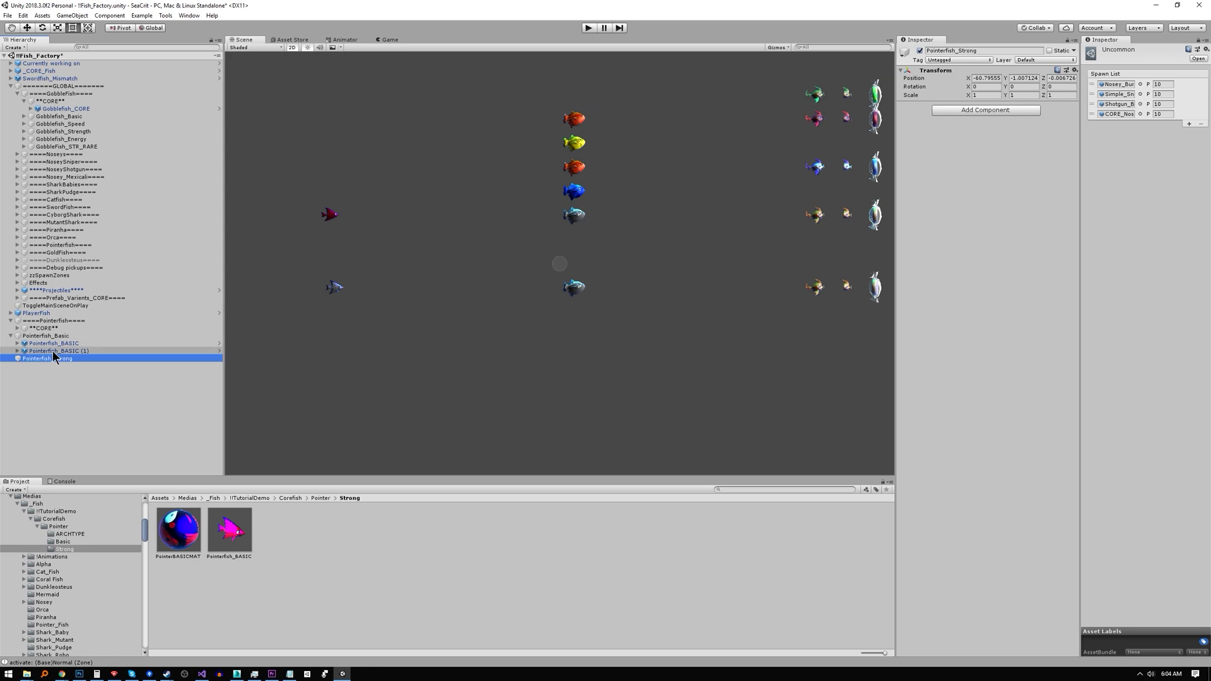
# - Nest the copied fish under the Pointerfish_Strong object and rename the prefab Pointerfish_STRONG
pyautogui.moveTo(59, 351); pyautogui.dragTo(59, 358)
pyautogui.press('F2')
pyautogui.write('Pointerfish_STRONG')
pyautogui.press('Return')
# - Give the Strong folder's material a magenta diffuse color and rename it PointerStrongMAT
pyautogui.click(230, 529)
pyautogui.click(179, 530)
pyautogui.click(1051, 179)
pyautogui.click(528, 512)
pyautogui.click(549, 396)
pyautogui.click(187, 558)
pyautogui.press('F2')
pyautogui.write('PointerStrongMAT')
pyautogui.press('Return')
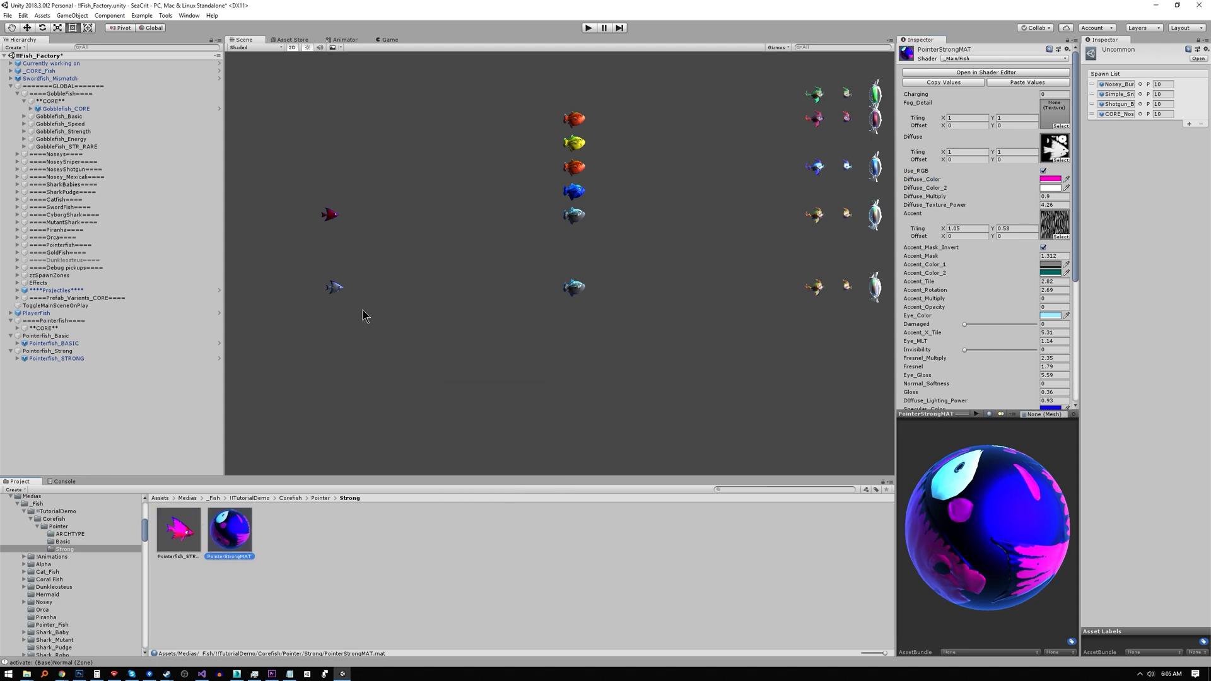
# - Zero the local position of the Pointerfish_STRONG fish inside its Pointerfish_Strong parent
pyautogui.click(72, 336)
pyautogui.click(74, 350)
pyautogui.press('w')
pyautogui.click(71, 357)
pyautogui.click(1017, 87)
pyautogui.write('0')
pyautogui.press('Tab')
pyautogui.write('0')
pyautogui.click(976, 87)
# - Set the Pointerfish_Strong object's position to X -70 and Y 0, and raise it above the Basic fish
pyautogui.click(216, 351)
pyautogui.click(993, 79)
pyautogui.write('-70')
pyautogui.press('Tab')
pyautogui.write('0')
pyautogui.click(1070, 79)
pyautogui.moveTo(339, 207); pyautogui.dragTo(339, 158)
pyautogui.click(356, 244)
pyautogui.click(334, 216)
# - Set the Pointerfish_Basic object's position to X -70 and Y 0
pyautogui.click(62, 337)
pyautogui.click(1021, 78)
pyautogui.write('0')
pyautogui.click(993, 79)
pyautogui.write('-70')
pyautogui.click(418, 233)
# - Assign the Strong stat modifier to Element 2 of Pointerfish_STRONG's modifier assets and apply it to its prefab
pyautogui.moveTo(404, 245); pyautogui.dragTo(634, 262, button='middle')
pyautogui.press('2')
pyautogui.click(577, 178)
pyautogui.click(1014, 277)
pyautogui.moveTo(587, 531); pyautogui.dragTo(997, 285)
pyautogui.rightClick(935, 286)
pyautogui.click(951, 291)
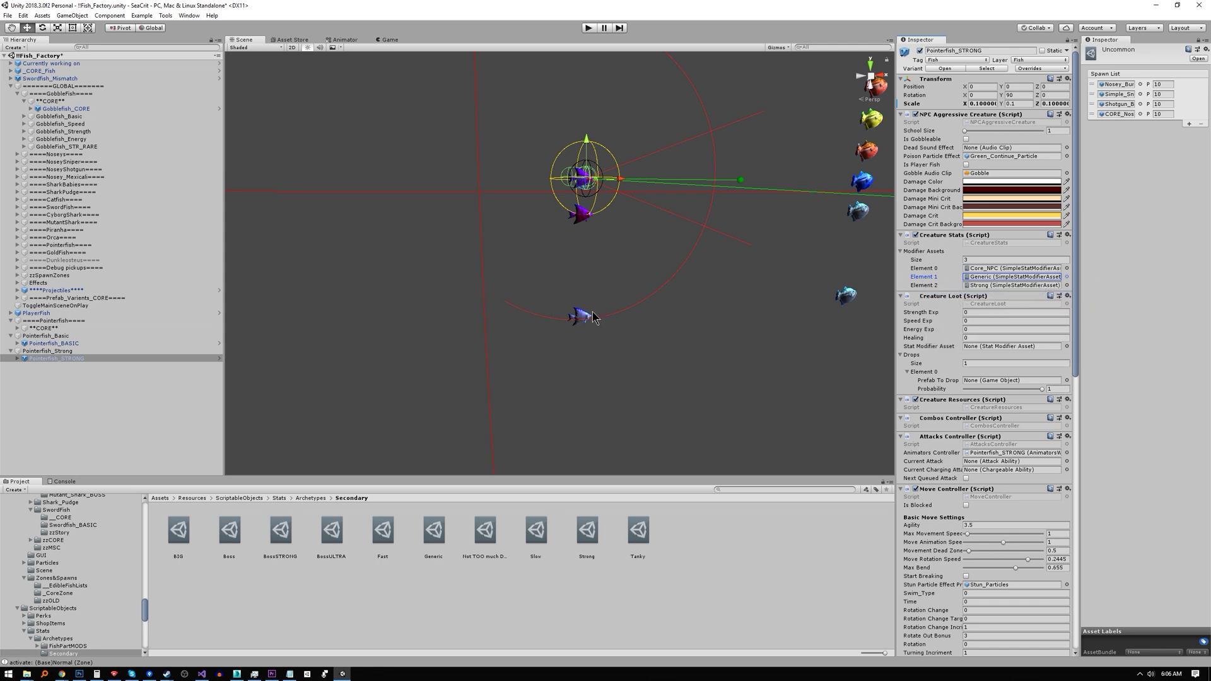
# - Set Element 1 of the archetype pointer fish's modifier assets to PointerFish and apply it to the prefab
pyautogui.click(581, 313)
pyautogui.click(991, 270)
pyautogui.click(992, 277)
pyautogui.click(588, 216)
pyautogui.click(635, 346)
pyautogui.click(580, 317)
pyautogui.rightClick(917, 281)
pyautogui.click(947, 283)
# - Check the Element 1 stat modifier on the Basic and Strong pointer fish
pyautogui.click(584, 215)
pyautogui.click(1002, 277)
pyautogui.click(605, 189)
pyautogui.click(582, 179)
pyautogui.click(1002, 277)
pyautogui.click(680, 407)
pyautogui.click(581, 215)
# - Look over the pointer fish and the neighbouring fish groups in the scene from several angles
pyautogui.press('2')
pyautogui.click(719, 369)
pyautogui.scroll(-10, 719, 368)
pyautogui.moveTo(719, 368); pyautogui.dragTo(452, 405, button='middle')
pyautogui.scroll(-3, 452, 406)
pyautogui.moveTo(877, 442); pyautogui.dragTo(727, 335, button='middle')
pyautogui.hotkey('shift', 'space')
pyautogui.scroll(3, 517, 373)
pyautogui.click(513, 373)
pyautogui.press('2')
pyautogui.moveTo(386, 409); pyautogui.dragTo(892, 374, button='middle')
pyautogui.click(680, 371)
pyautogui.hotkey('shift', 'space')
pyautogui.click(656, 303)
pyautogui.click(605, 272)
pyautogui.scroll(-12, 1003, 403)
pyautogui.keyDown('alt'); pyautogui.moveTo(429, 422); pyautogui.dragTo(262, 368); pyautogui.keyUp('alt')
pyautogui.scroll(12, 1008, 153)
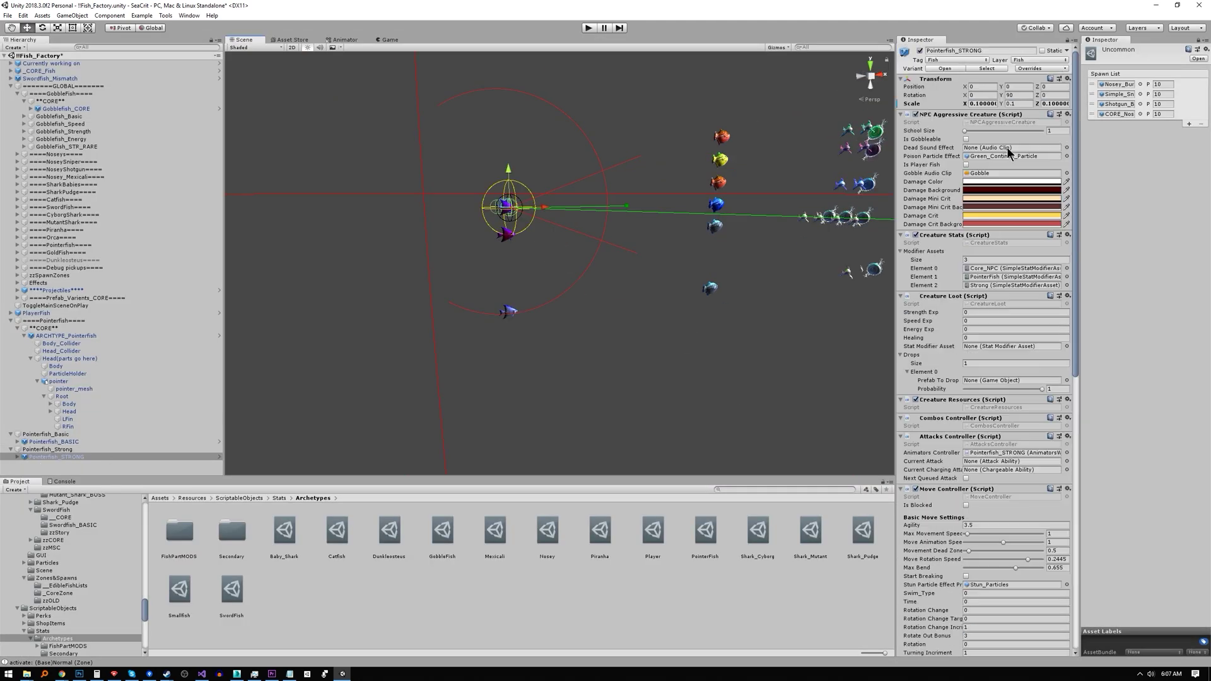
# - Open the Pointerfish_STRONG prefab, find "dash" assets, add Dash_Basic to the fish, and apply the addition to _CORE_Fish
pyautogui.click(945, 69)
pyautogui.click(748, 489)
pyautogui.write('dash')
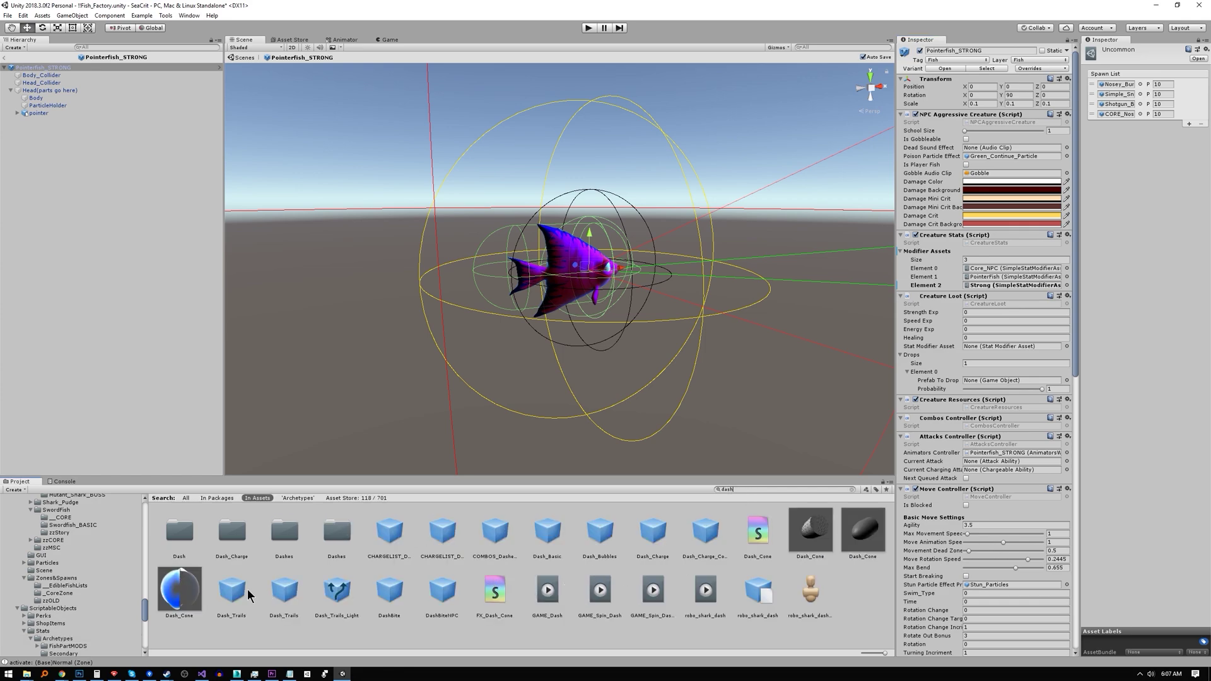
pyautogui.moveTo(547, 531); pyautogui.dragTo(159, 214)
pyautogui.rightClick(55, 120)
pyautogui.moveTo(120, 208)
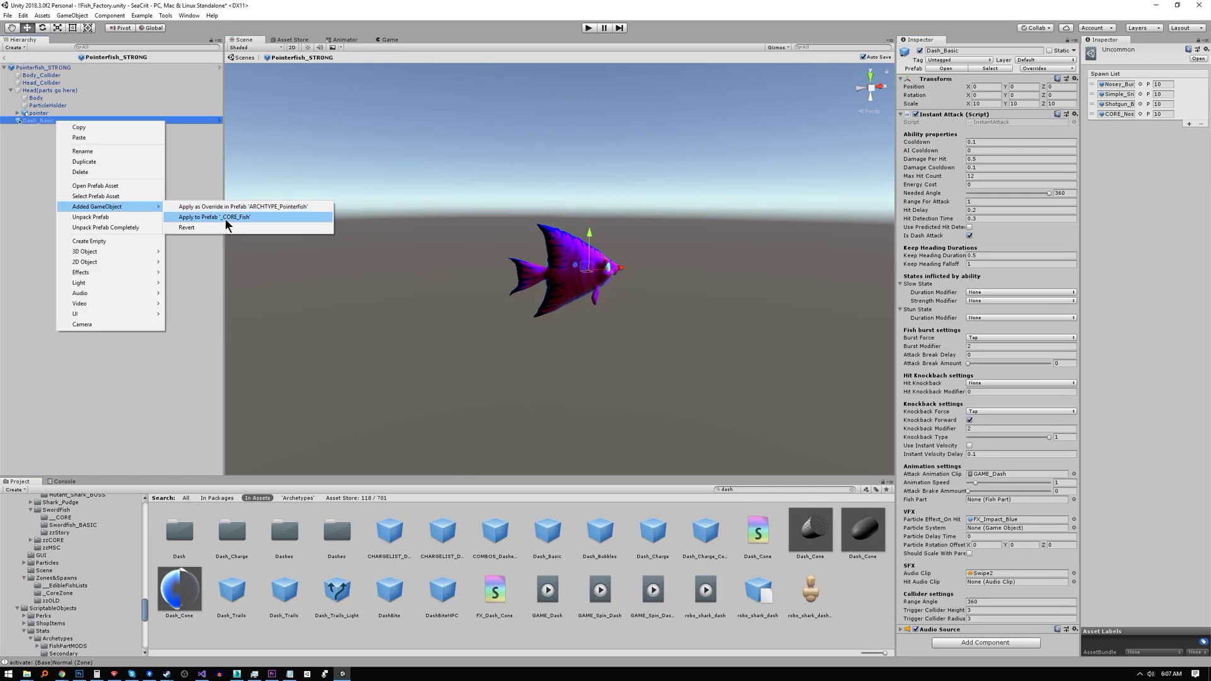
pyautogui.click(225, 218)
# - Reference Dash_Basic in the Pointerfish_STRONG root's components and apply the overrides to the base prefab
pyautogui.click(55, 68)
pyautogui.scroll(-15, 974, 372)
pyautogui.moveTo(39, 121); pyautogui.dragTo(986, 431)
pyautogui.scroll(15, 985, 419)
pyautogui.click(1033, 69)
pyautogui.click(1114, 180)
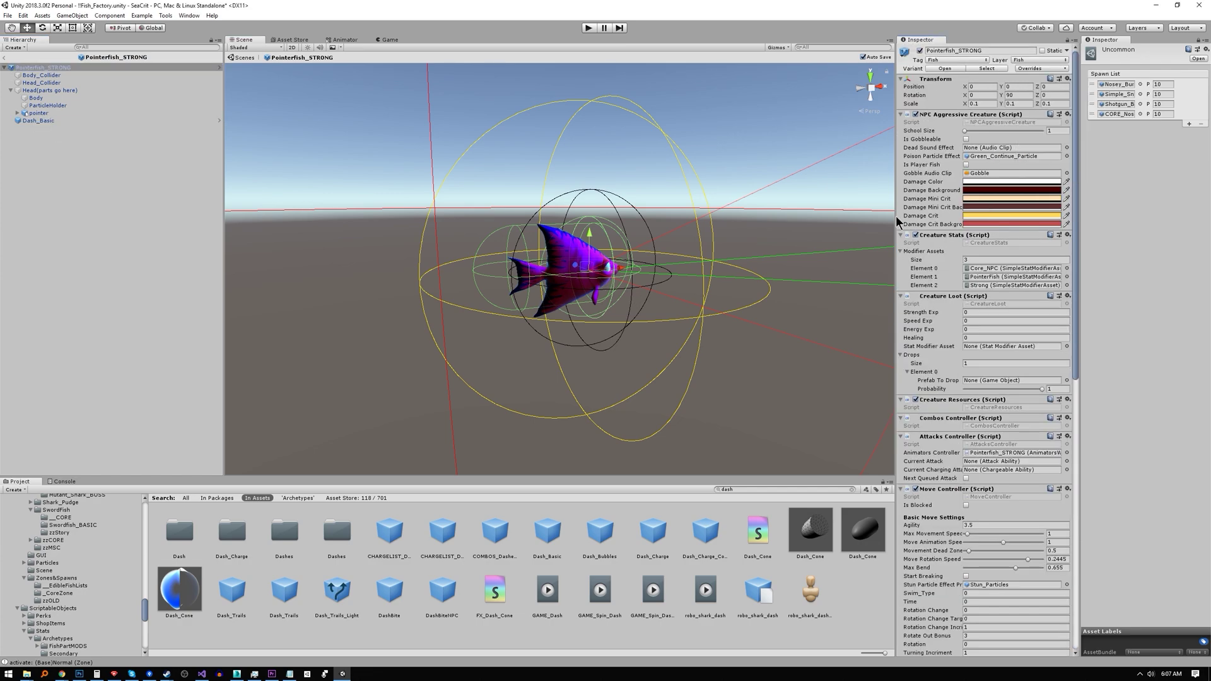
# - Review the Dash_Basic attack and the Pointerfish_STRONG root in the opened prefab
pyautogui.click(700, 404)
pyautogui.keyDown('alt'); pyautogui.moveTo(700, 404); pyautogui.dragTo(592, 392); pyautogui.keyUp('alt')
pyautogui.keyDown('alt'); pyautogui.moveTo(592, 392); pyautogui.dragTo(727, 57, button='right'); pyautogui.keyUp('alt')
pyautogui.click(47, 122)
pyautogui.click(55, 67)
pyautogui.click(629, 372)
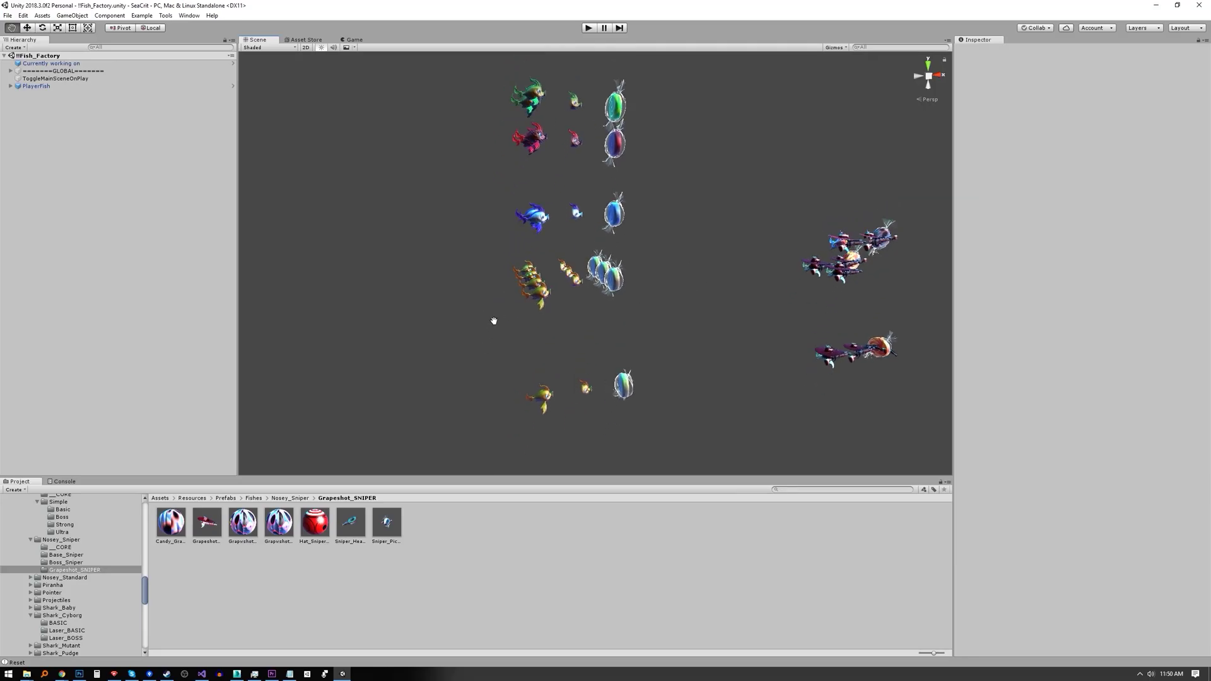
# - Examine the CORE_Nosey fish and the standard Nosey_Basic fish, focusing the scene on Nosey_Basic
pyautogui.click(546, 389)
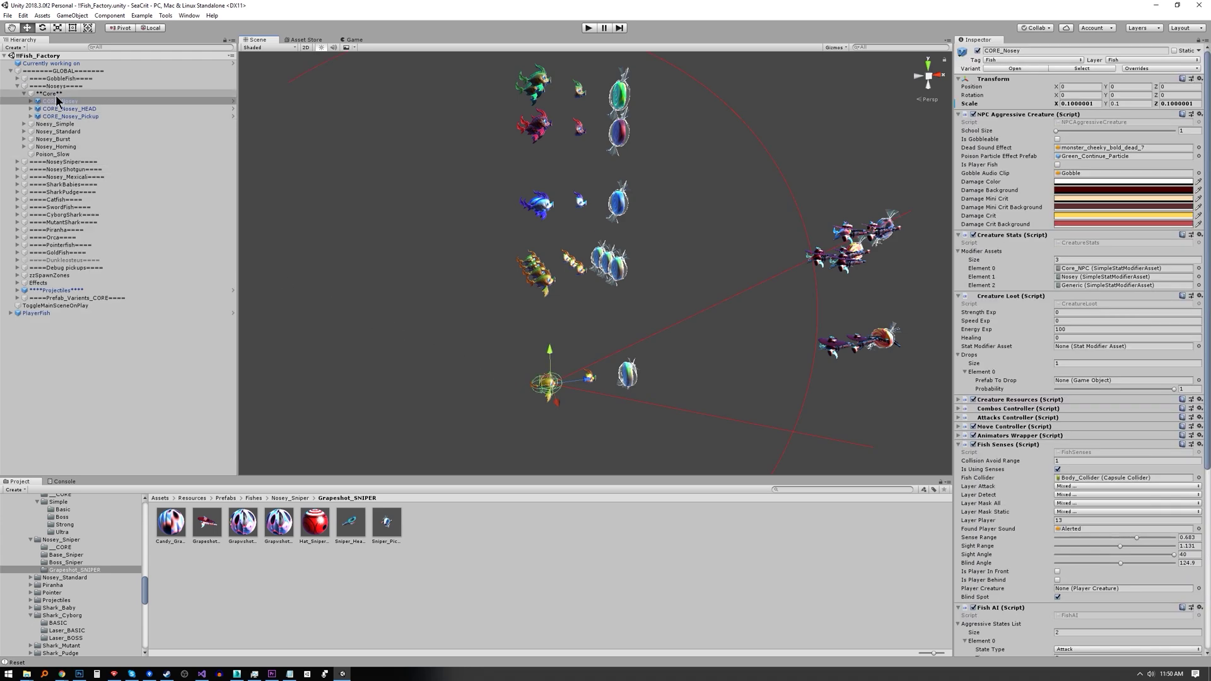
pyautogui.click(404, 278)
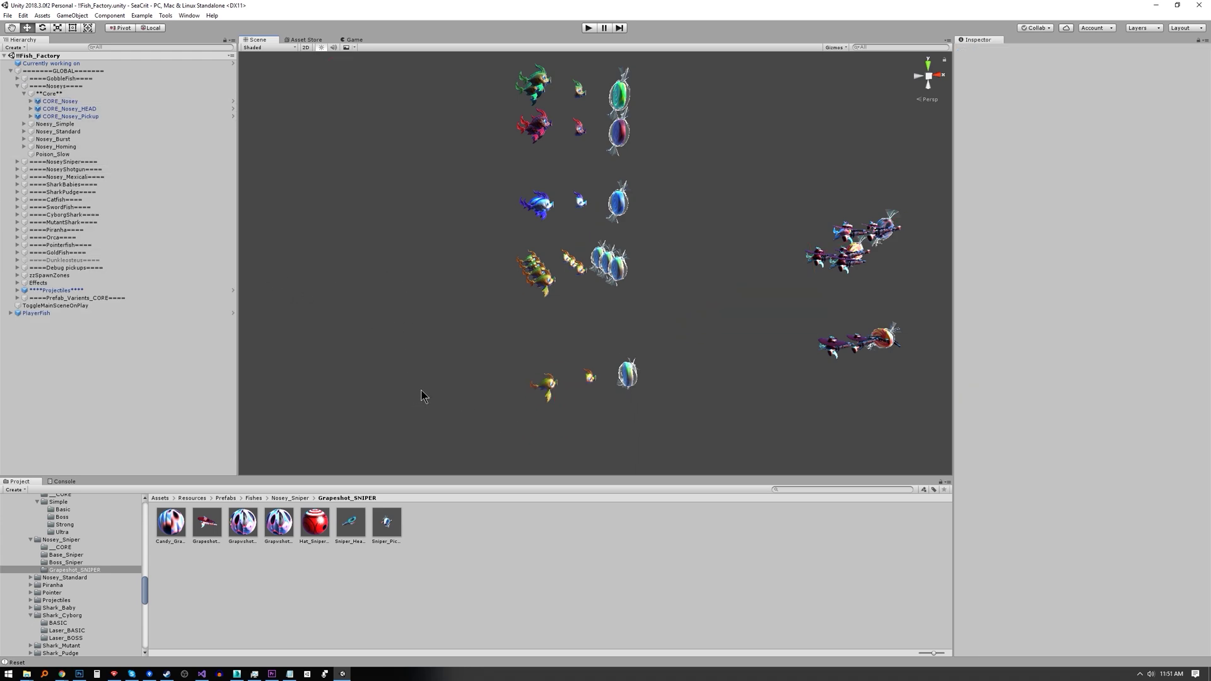
pyautogui.click(546, 209)
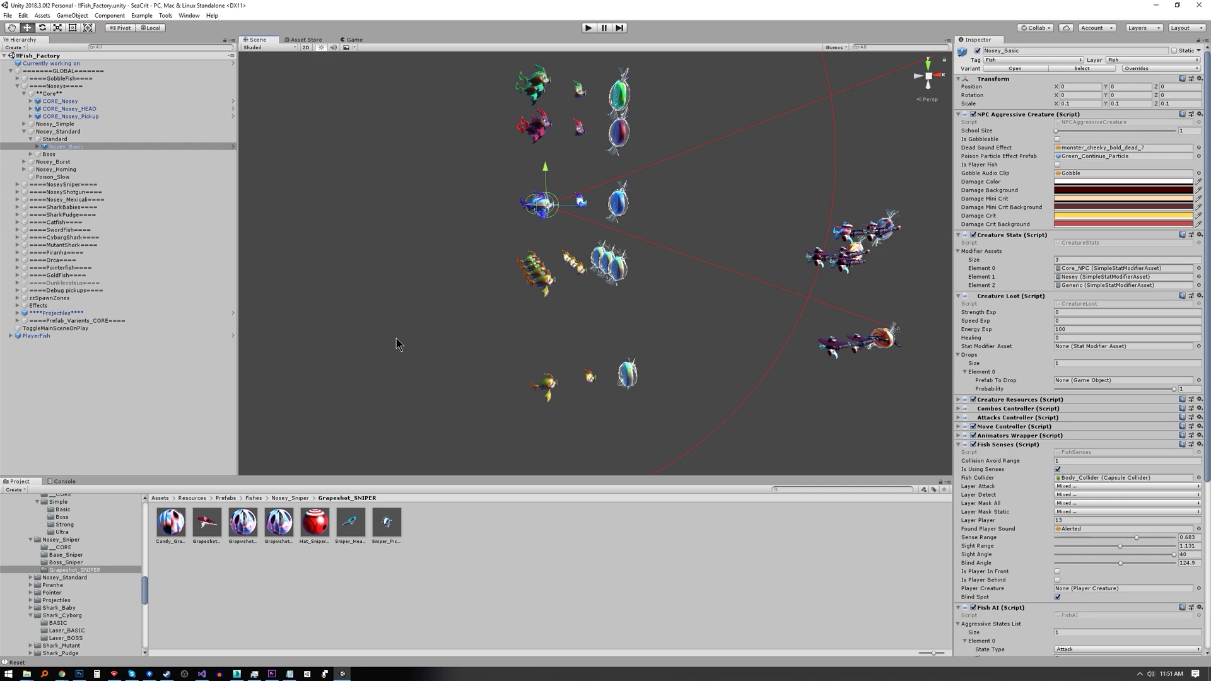
pyautogui.press('f')
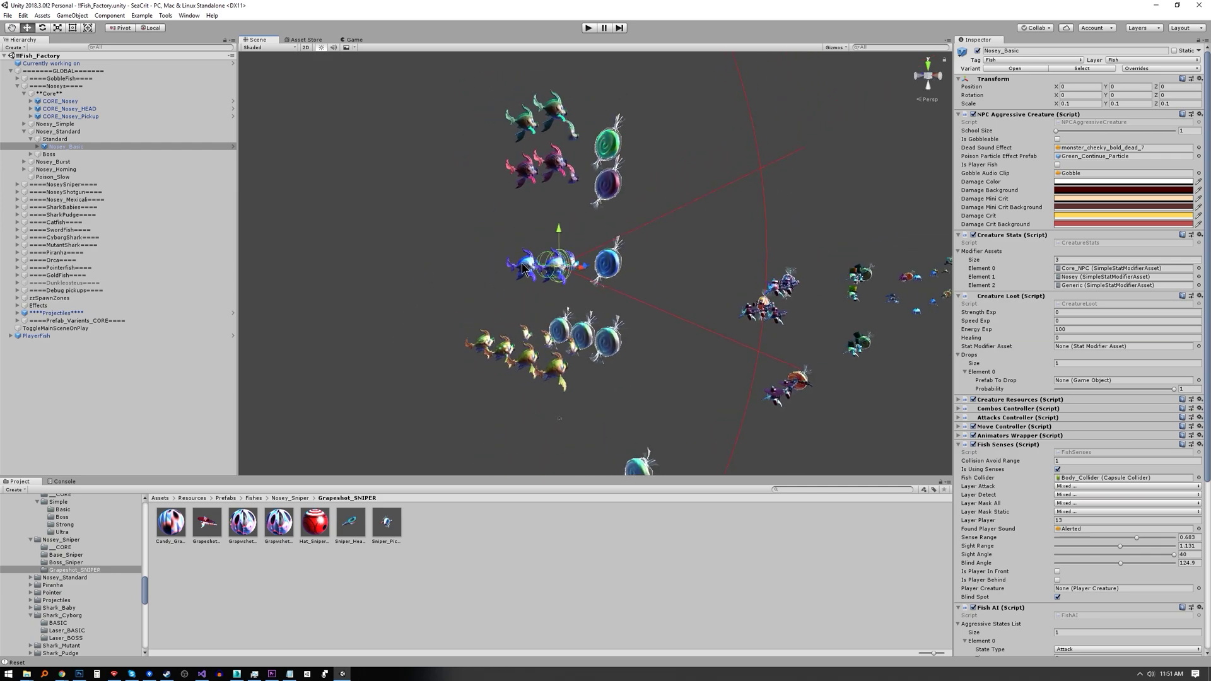
pyautogui.click(522, 268)
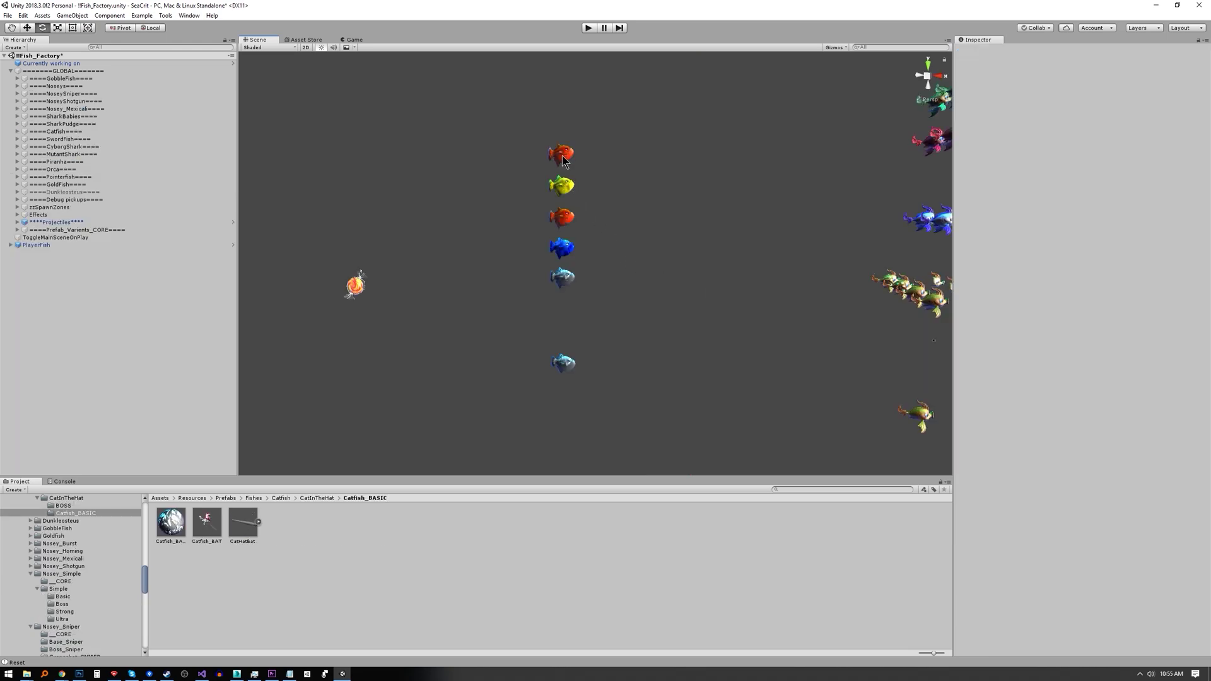
# - Inspect the rare and strength Gobblefish variants and Gobblefish_CORE in the scene
pyautogui.click(562, 157)
pyautogui.click(573, 365)
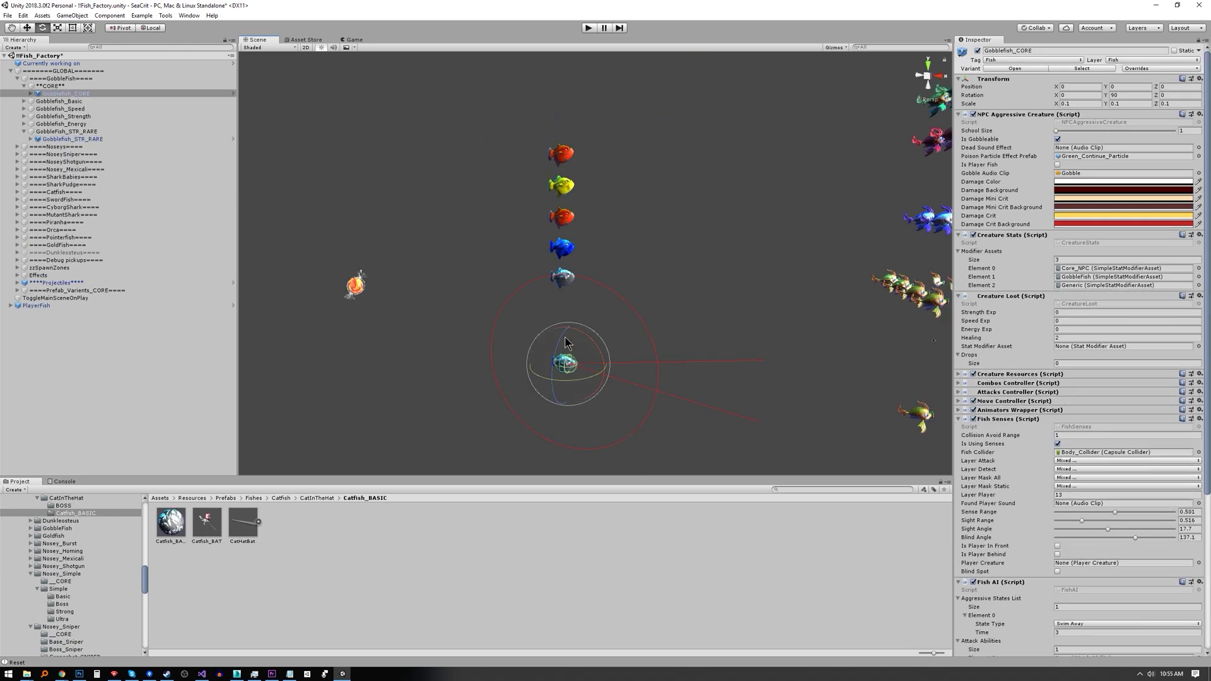
pyautogui.click(566, 224)
pyautogui.click(486, 347)
# - Collapse the GLOBAL group, save it as a prefab in the Catfish_BASIC folder, and try selecting its individual Gobblefish
pyautogui.click(11, 71)
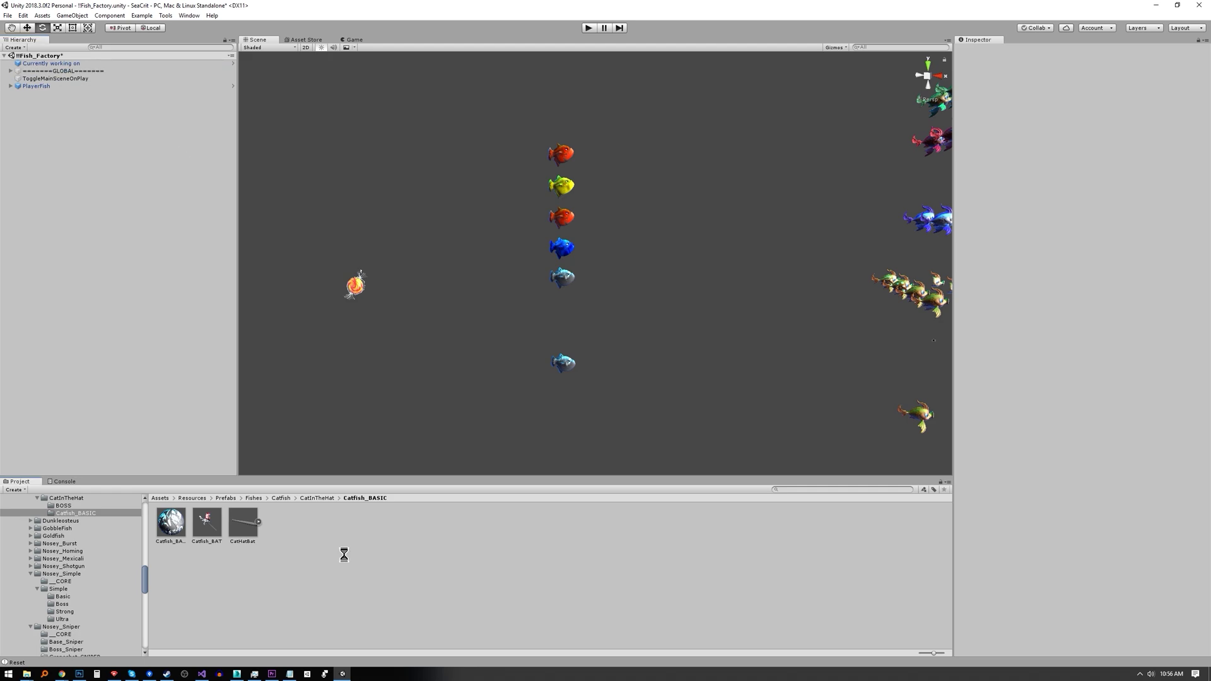
pyautogui.click(566, 276)
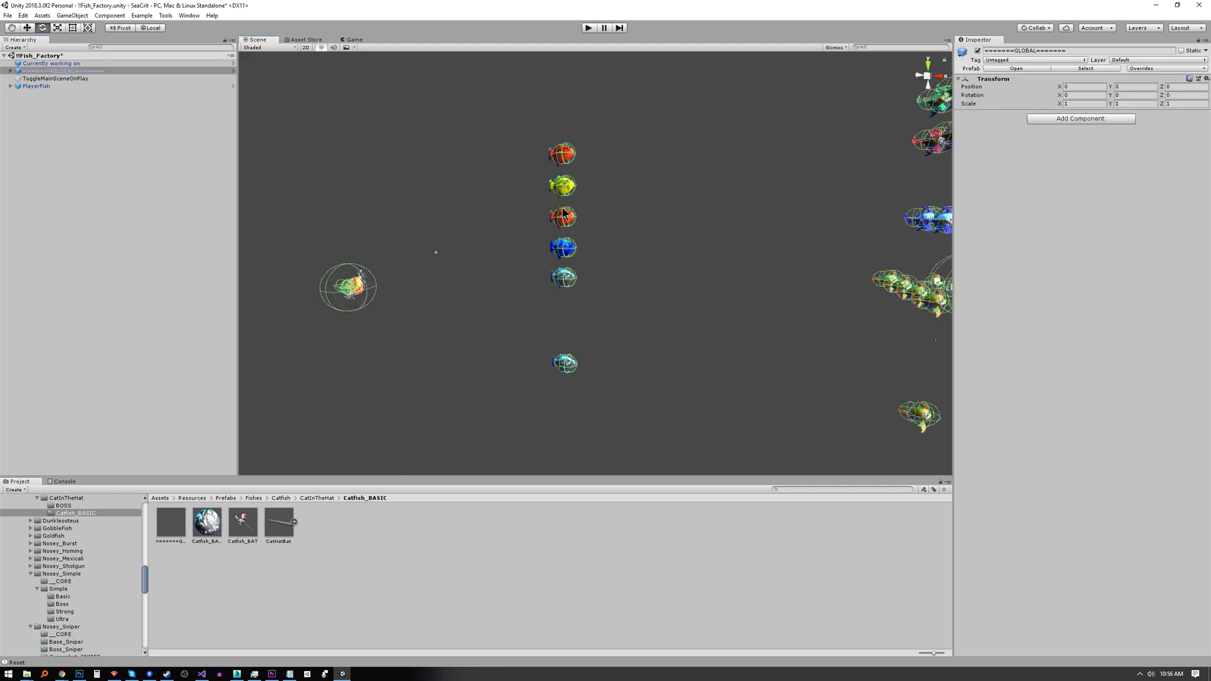
pyautogui.click(563, 218)
pyautogui.click(563, 155)
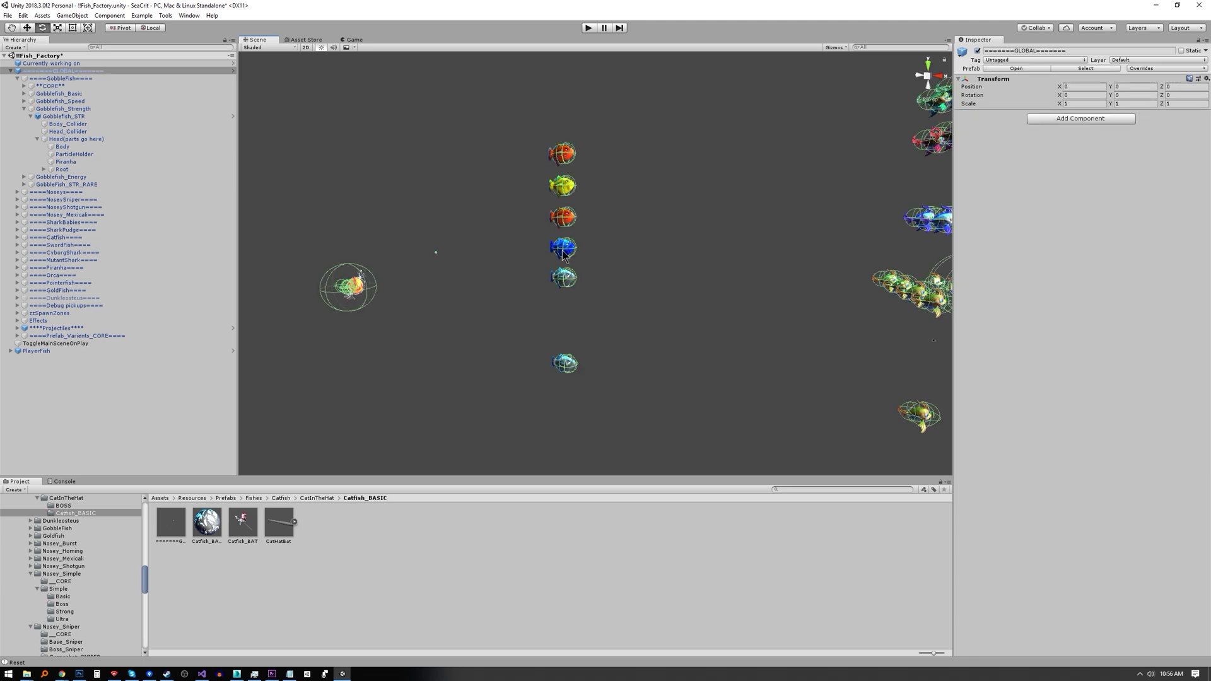
pyautogui.click(562, 282)
pyautogui.click(605, 393)
pyautogui.click(561, 363)
pyautogui.click(638, 250)
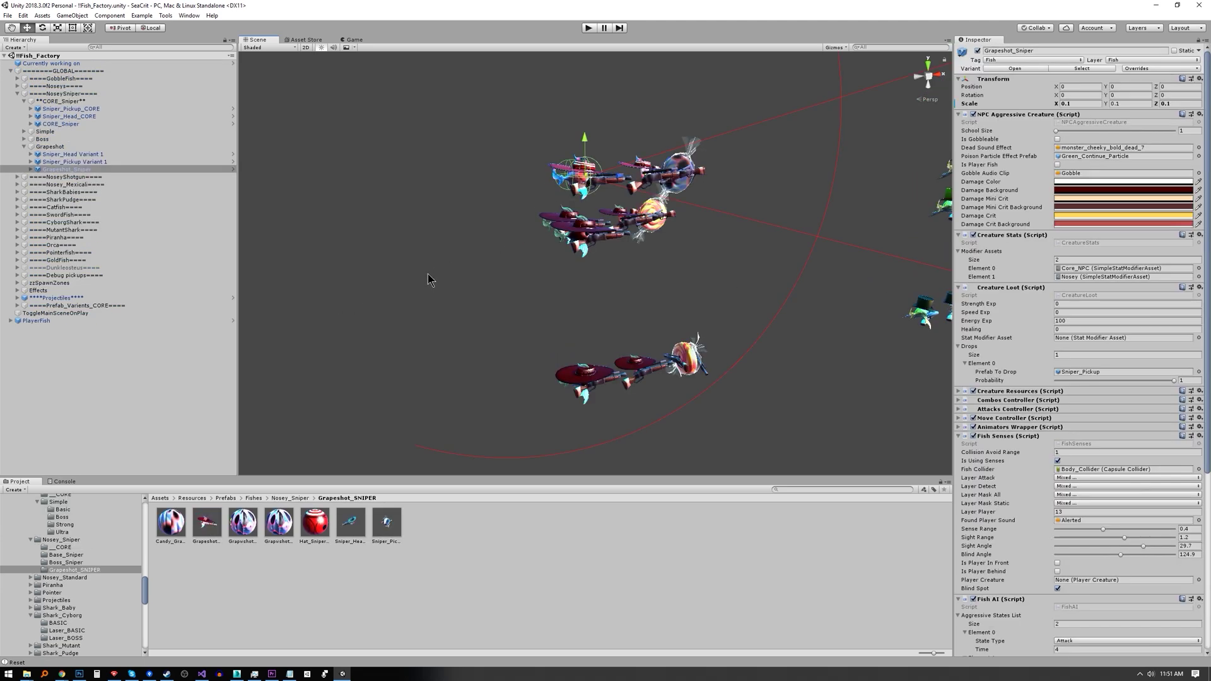
# - Examine the sniper fish from another angle and select Simple_Sniper_BOSS
pyautogui.keyDown('alt'); pyautogui.moveTo(455, 270); pyautogui.dragTo(517, 271); pyautogui.keyUp('alt')
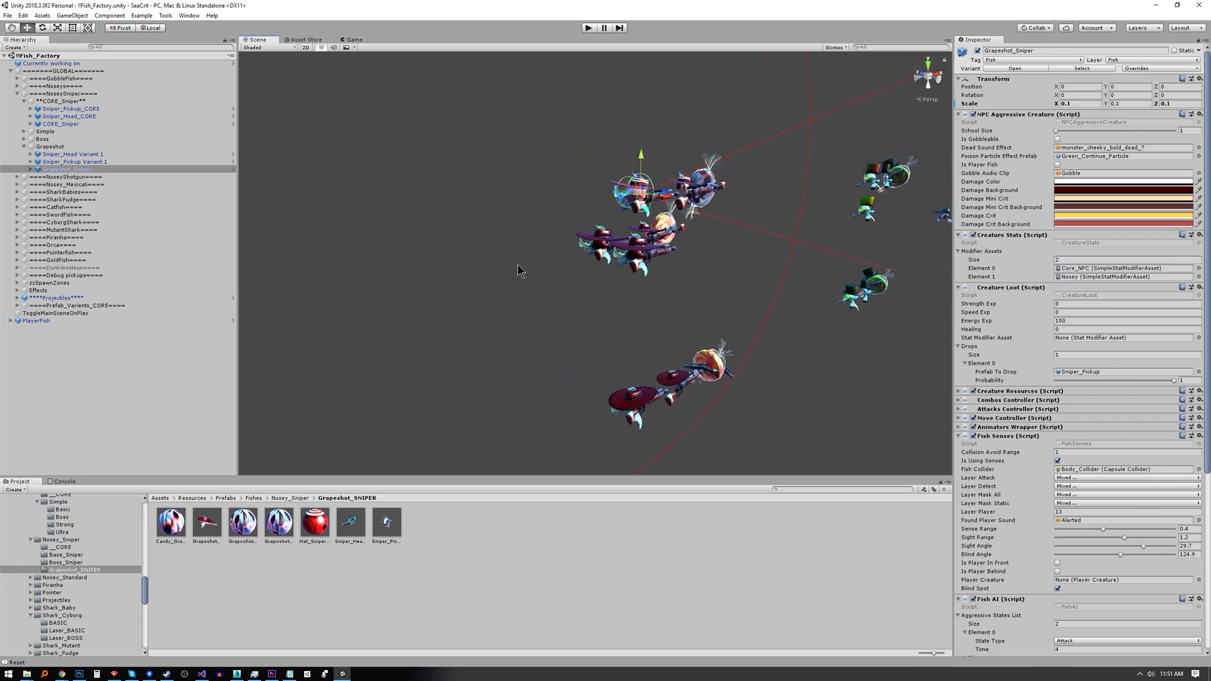
pyautogui.click(602, 248)
pyautogui.keyDown('alt'); pyautogui.moveTo(757, 322); pyautogui.dragTo(646, 330); pyautogui.keyUp('alt')
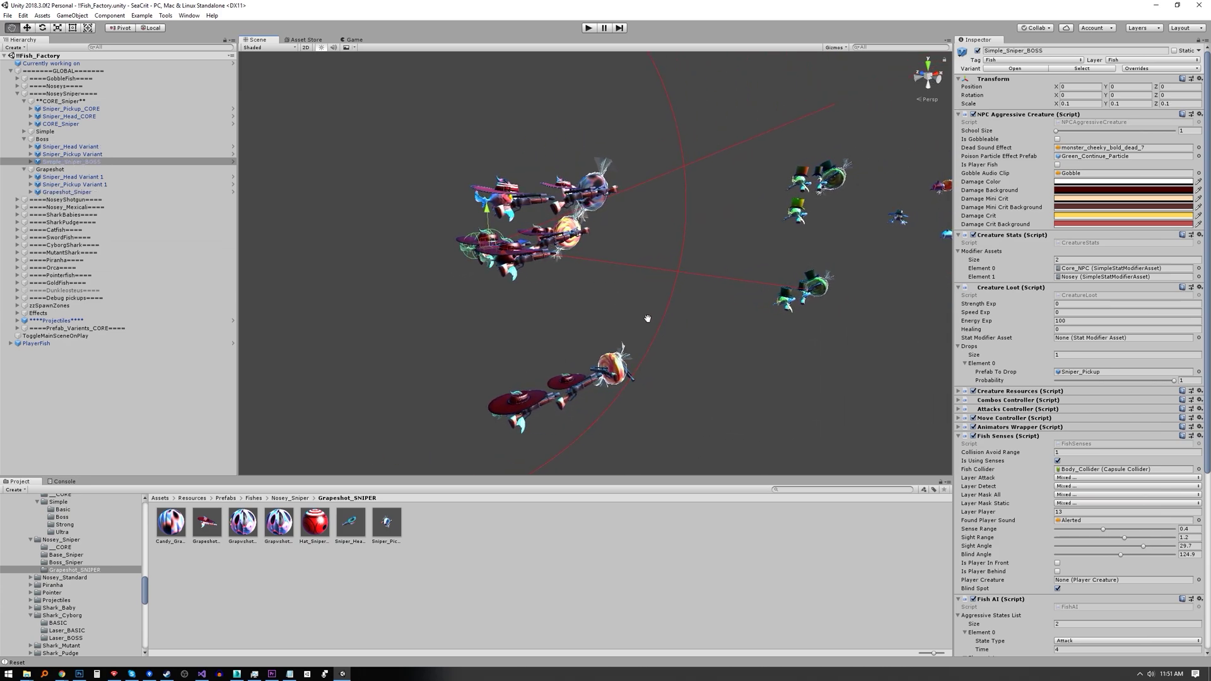
# - Inspect the Shotgun_Basic core fish, its basic variant and its boss, and collapse the NoseySniper group
pyautogui.click(785, 303)
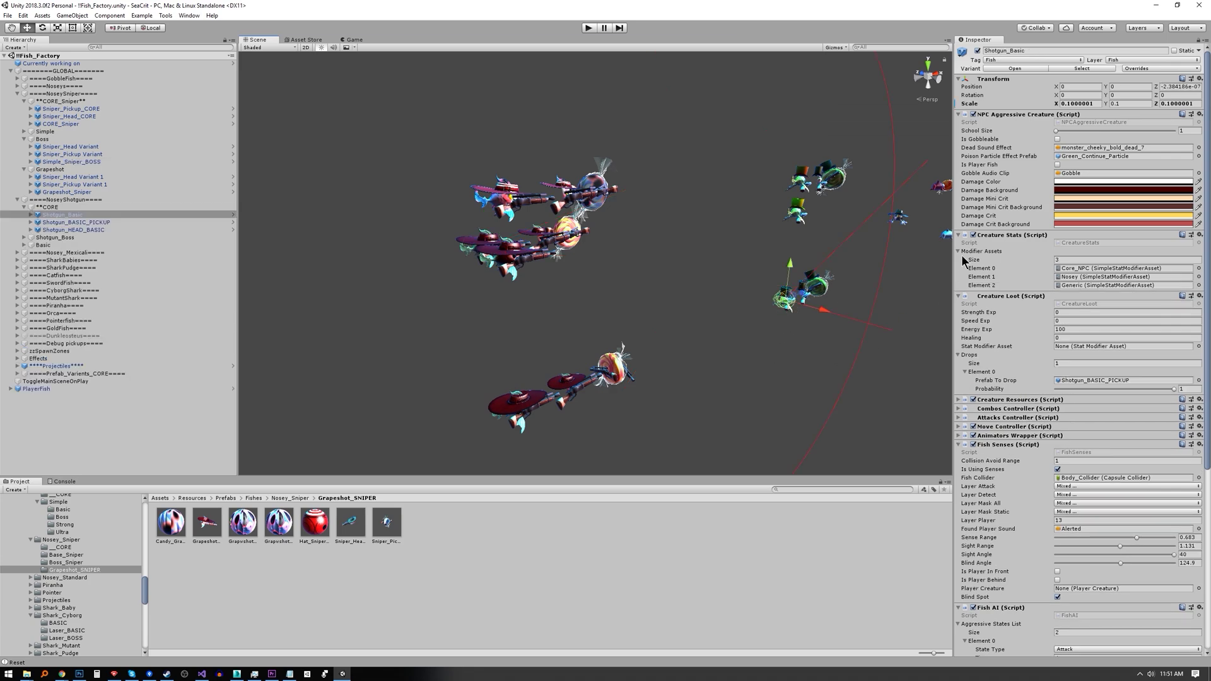
pyautogui.click(799, 215)
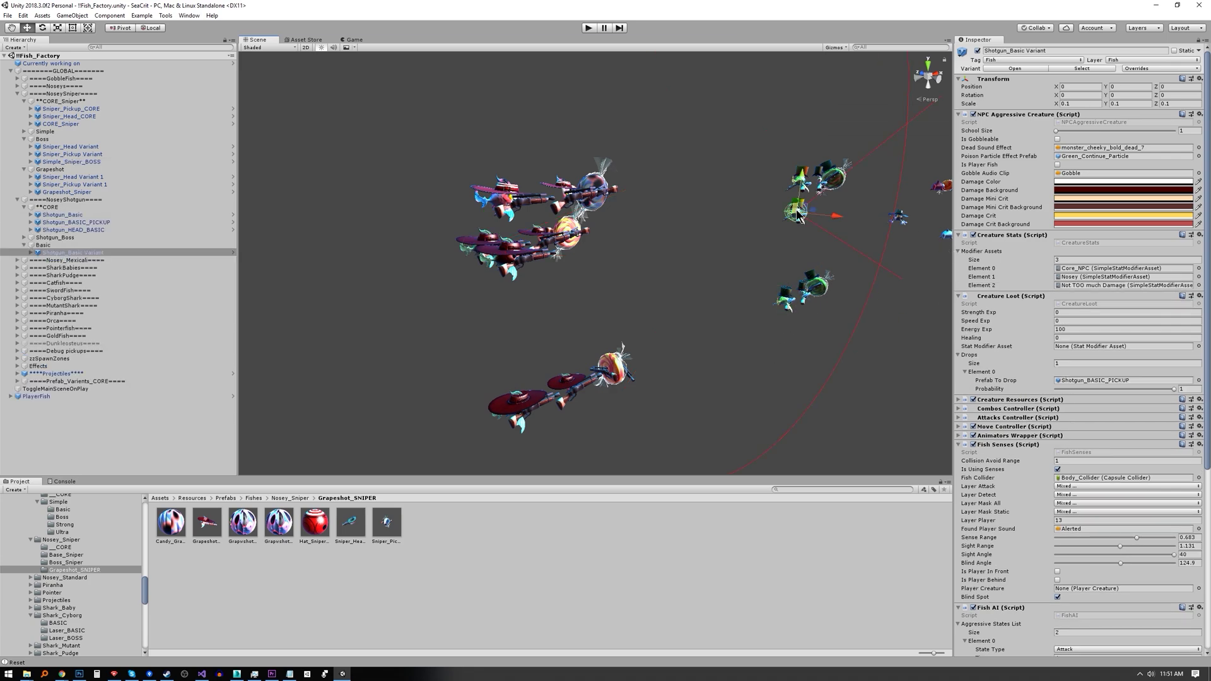
pyautogui.click(787, 177)
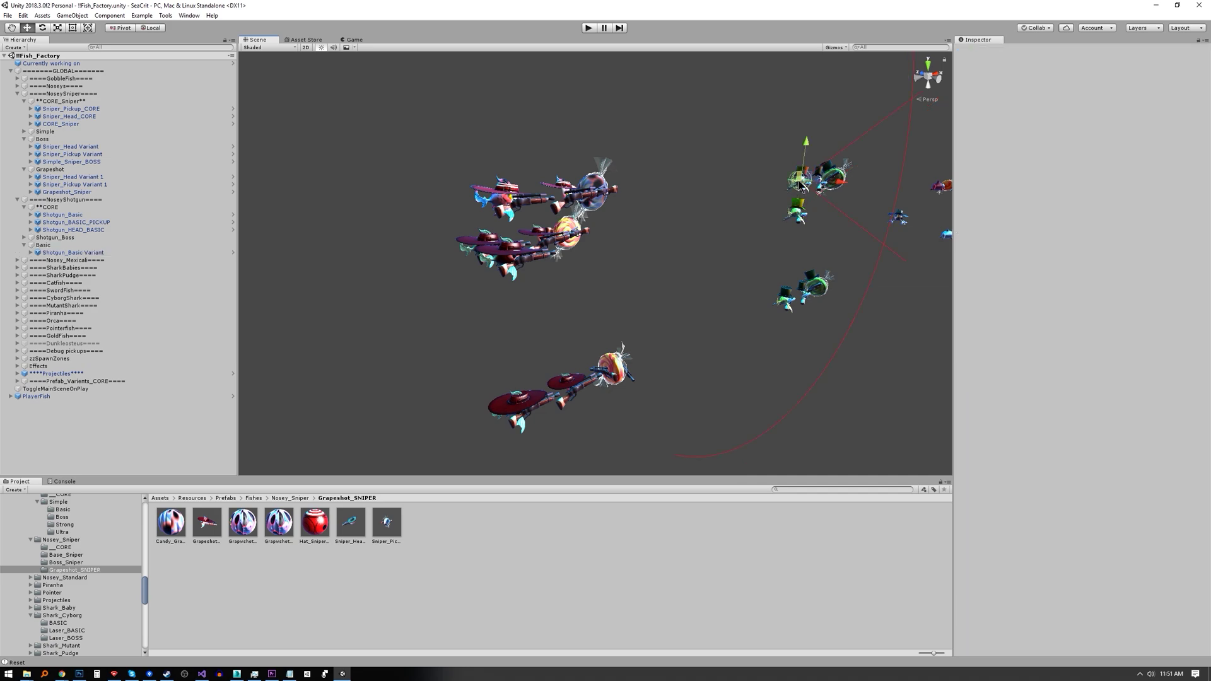
pyautogui.click(798, 183)
pyautogui.click(676, 257)
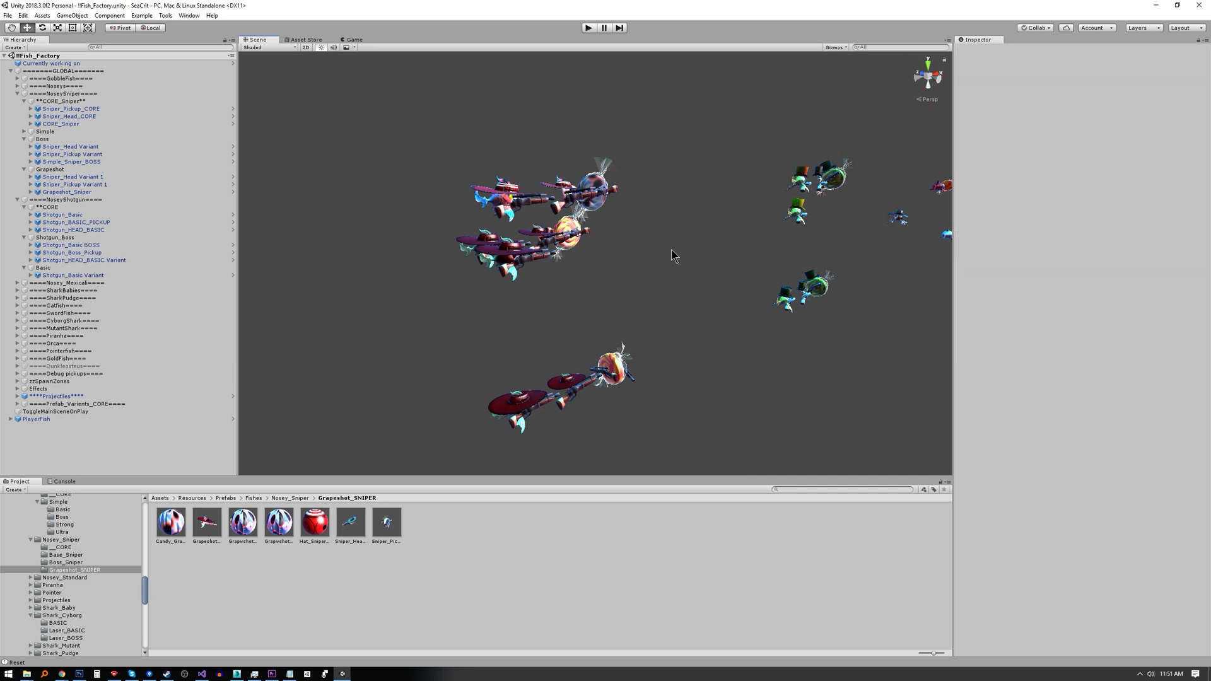
pyautogui.click(17, 94)
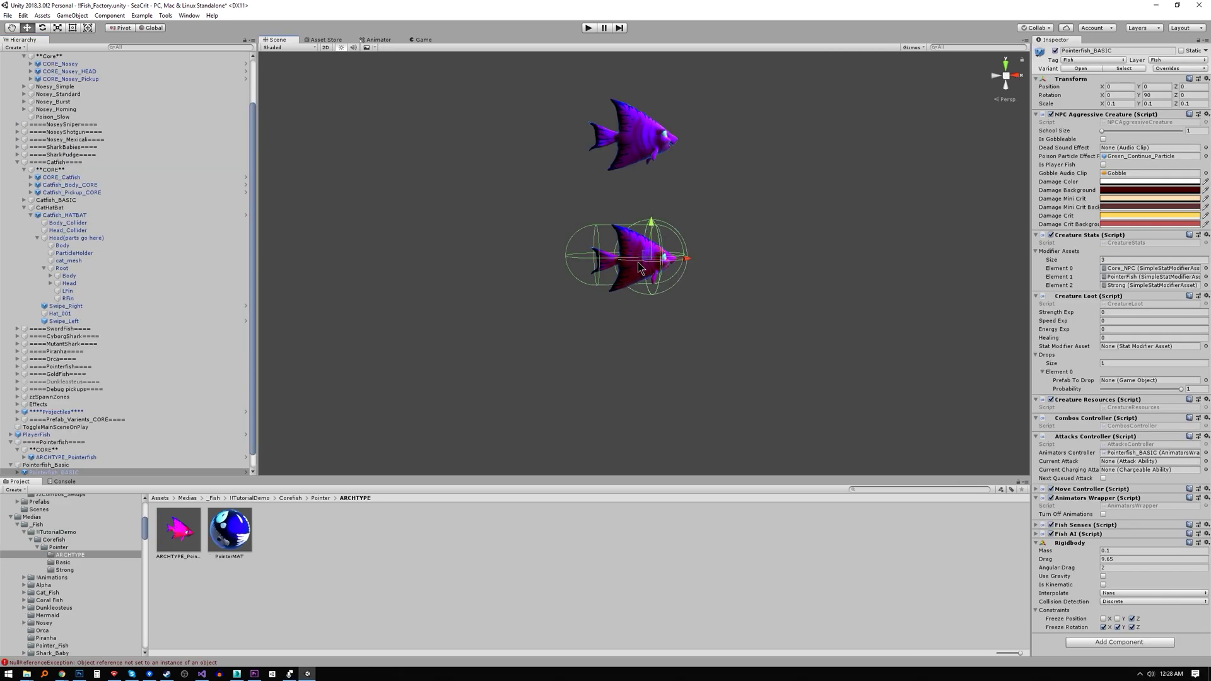
# - Locate the Pointerfish_BASIC asset in the project and open its prefab for editing
pyautogui.click(1135, 68)
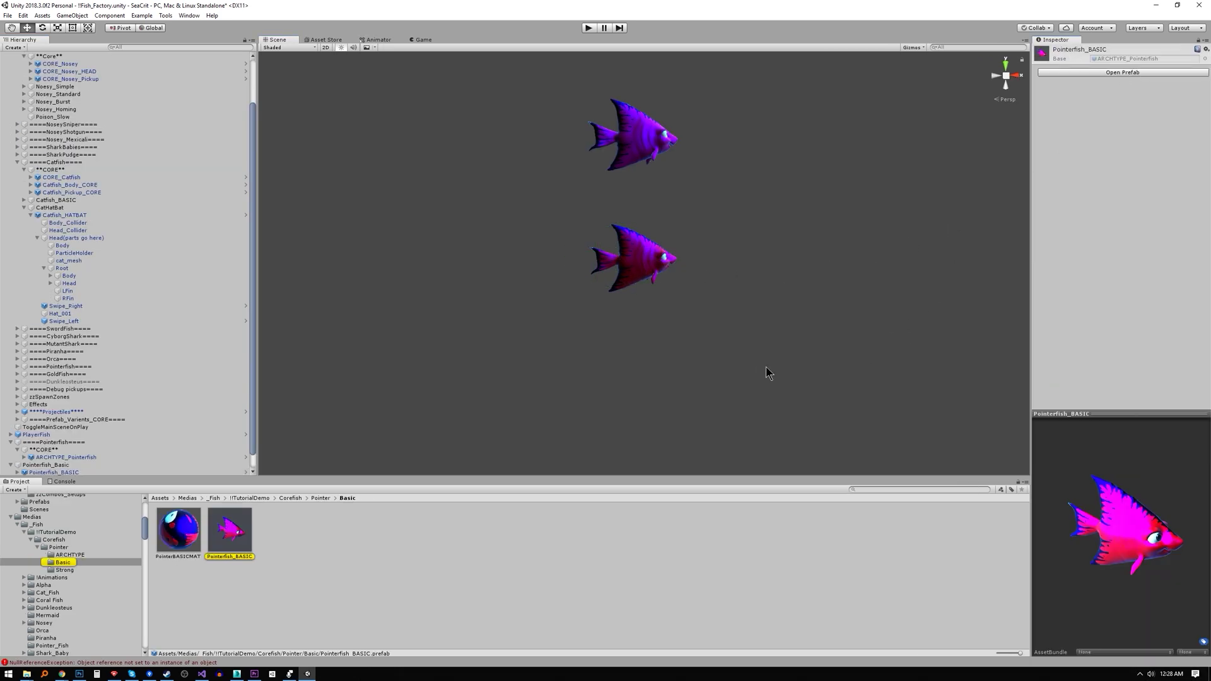
pyautogui.click(684, 377)
pyautogui.click(645, 246)
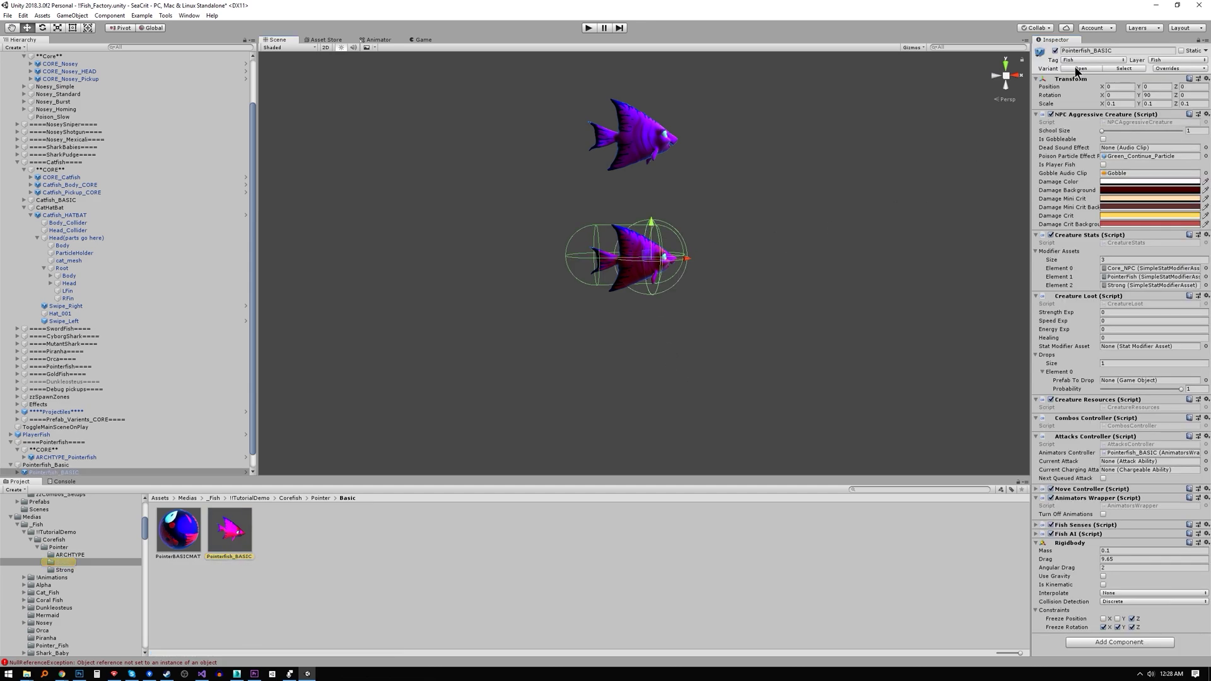
pyautogui.click(1079, 68)
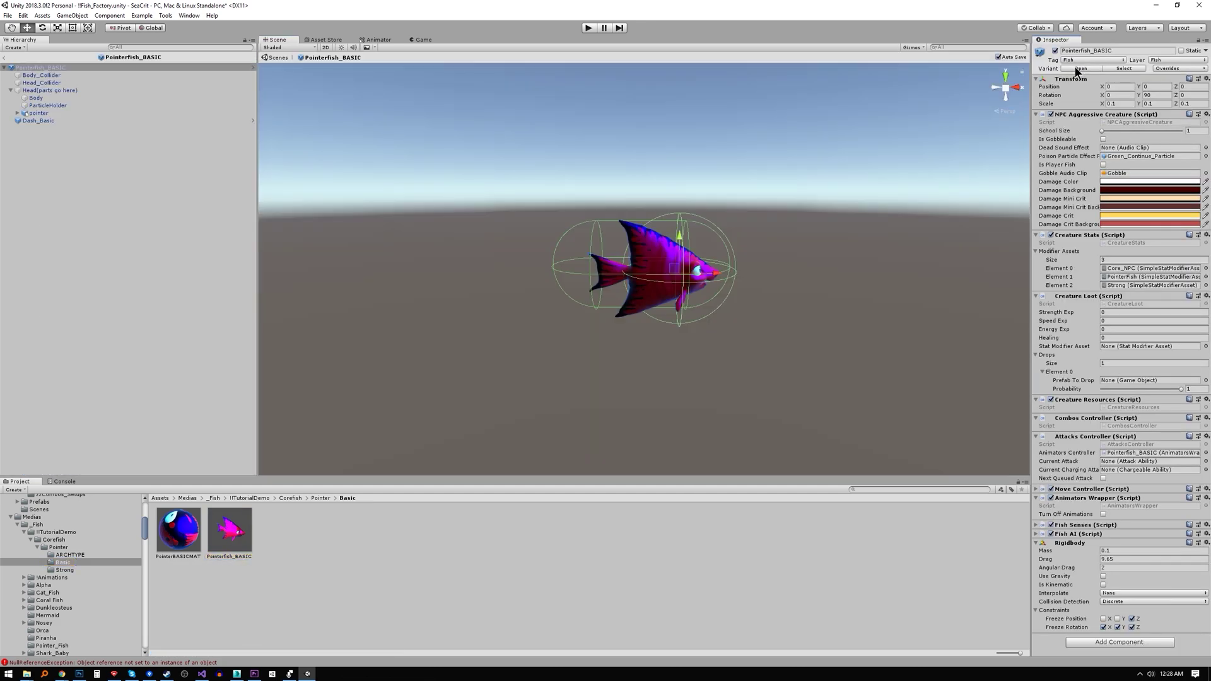
# - Trace the opened fish to its ARCHTYPE_Pointerfish base asset, and locate Pointerfish_BASIC in the project again
pyautogui.click(1128, 68)
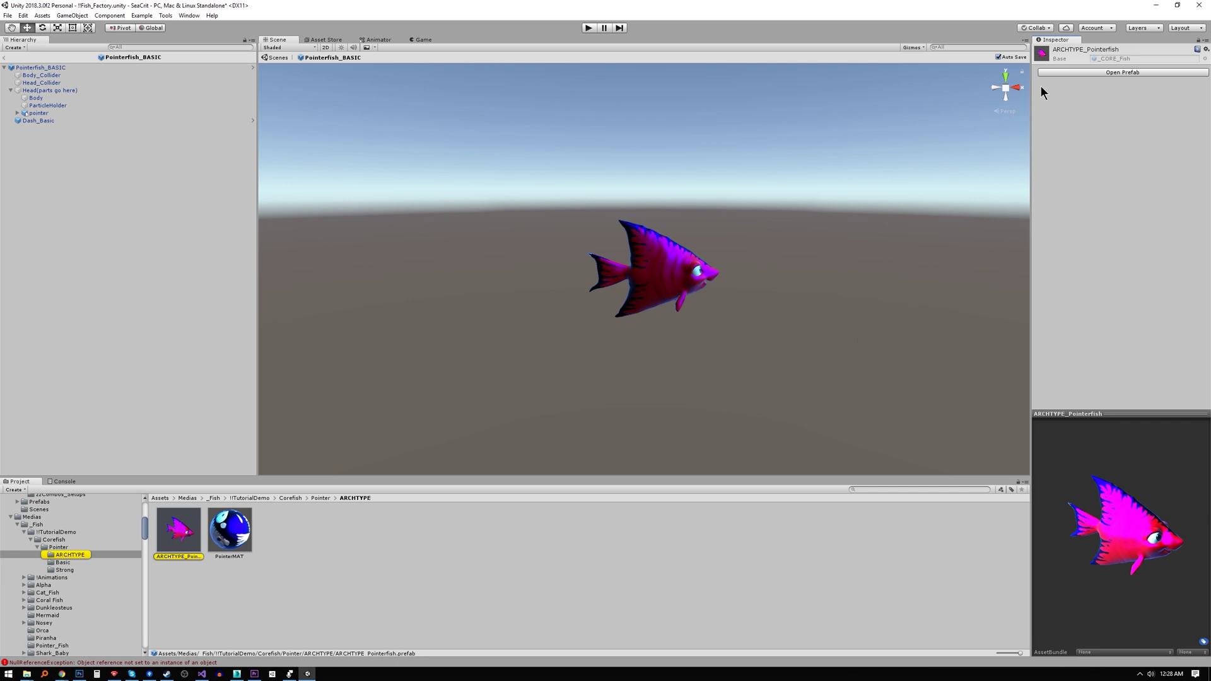
pyautogui.click(724, 254)
pyautogui.click(668, 282)
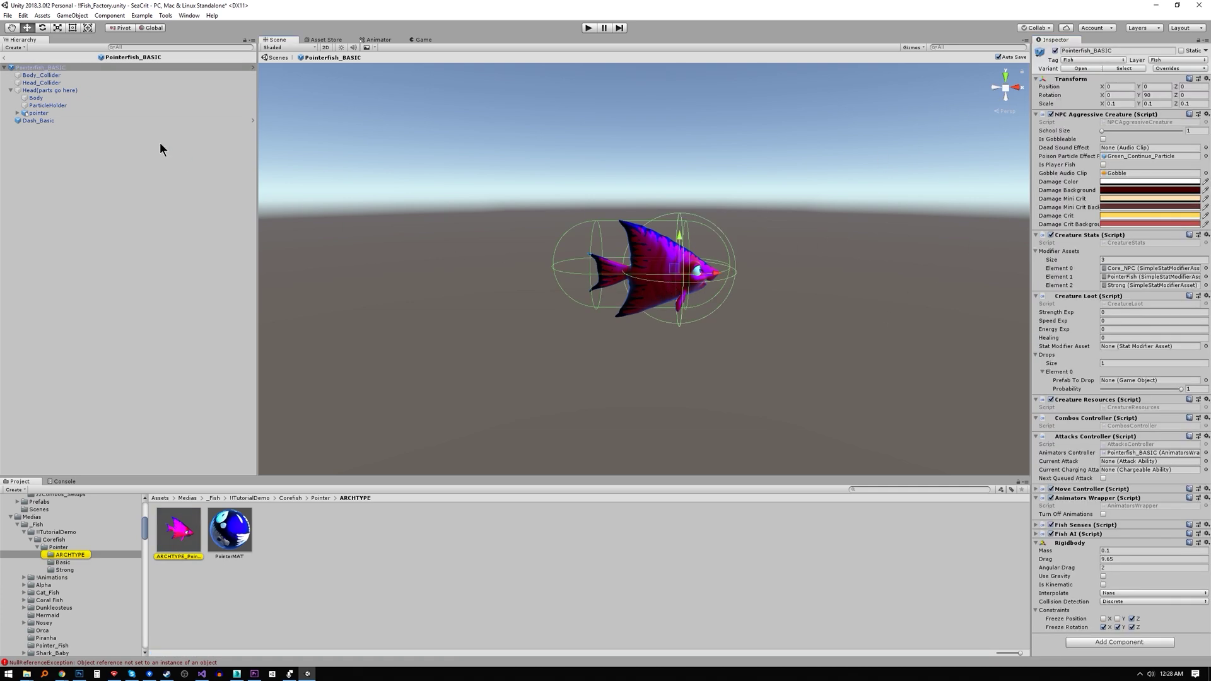
pyautogui.click(121, 57)
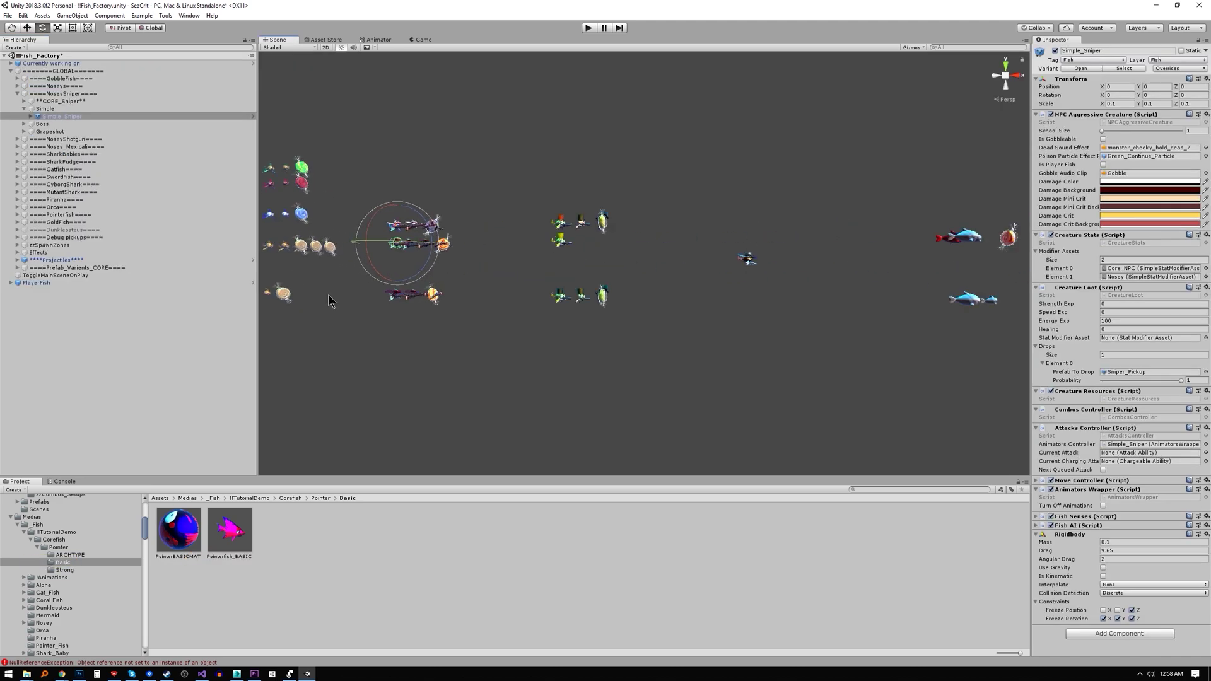
# - Examine the Nosey_Simple fish and the homing boss's Nosey_Pickup, and select all fish of the NoseySniper group
pyautogui.keyDown('alt'); pyautogui.moveTo(746, 257); pyautogui.dragTo(473, 356); pyautogui.keyUp('alt')
pyautogui.scroll(-5, 474, 357)
pyautogui.click(363, 270)
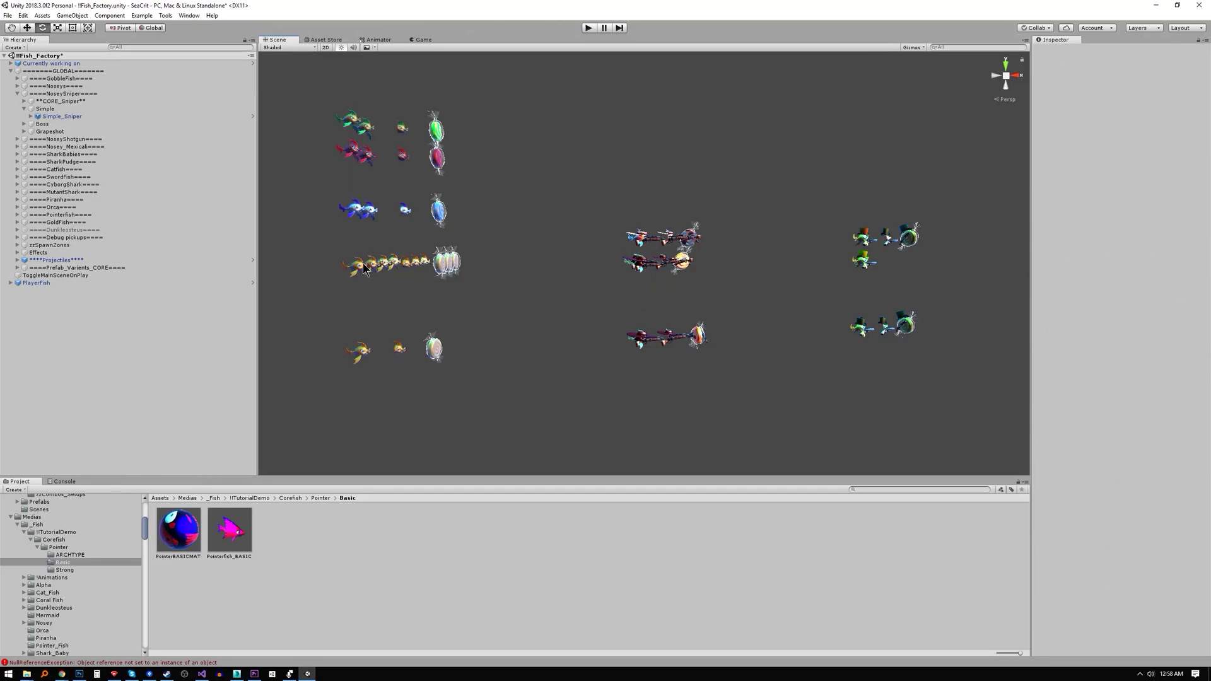
pyautogui.click(445, 133)
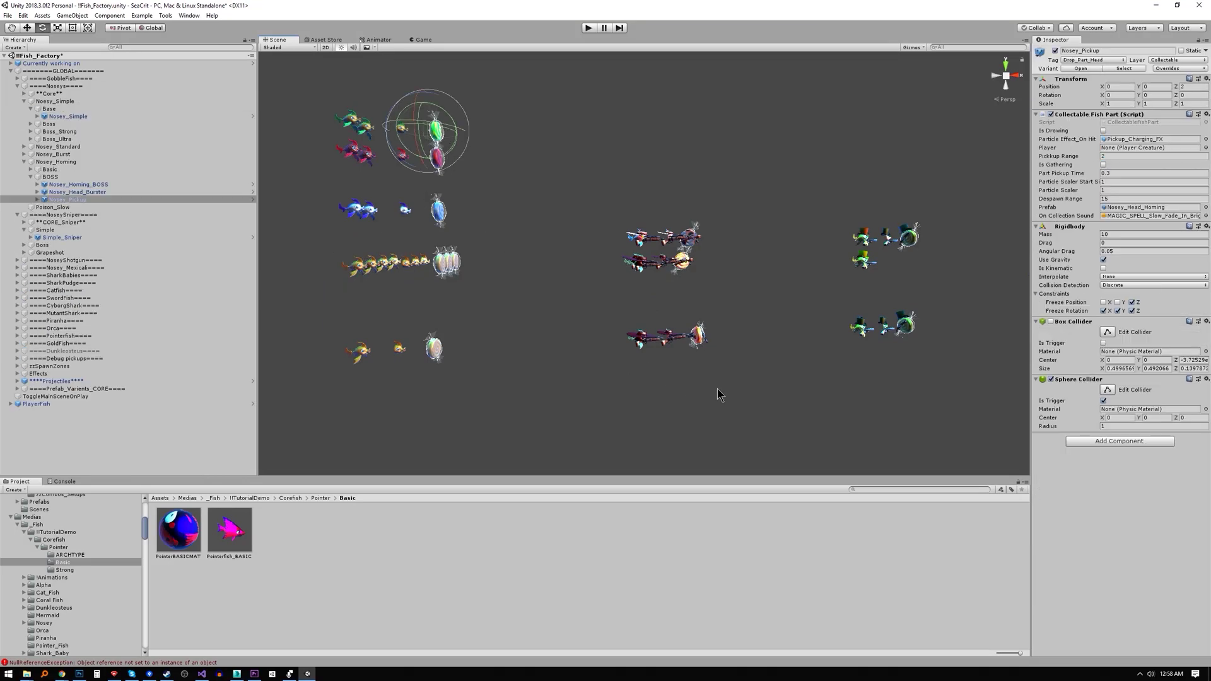
pyautogui.moveTo(721, 394); pyautogui.dragTo(602, 205)
pyautogui.scroll(-10, 719, 327)
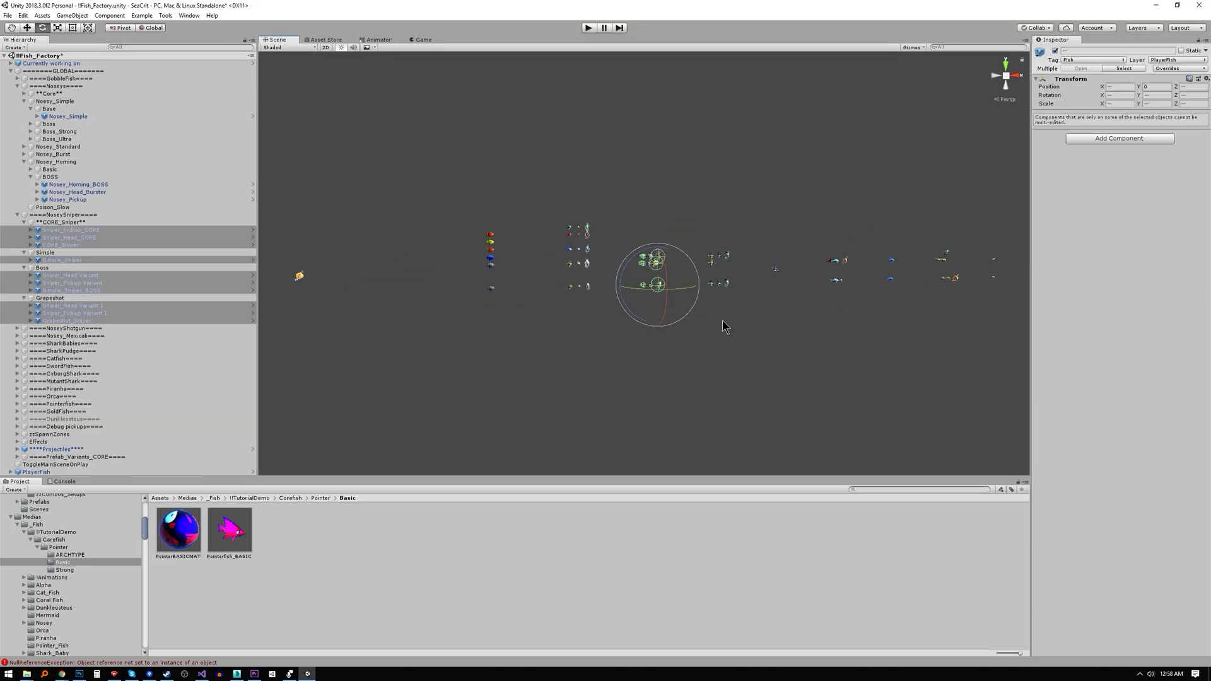
# - Clear the NoseySniper fish selection and collapse the whole GLOBAL group in the scene hierarchy
pyautogui.moveTo(1006, 243); pyautogui.dragTo(828, 289)
pyautogui.click(793, 390)
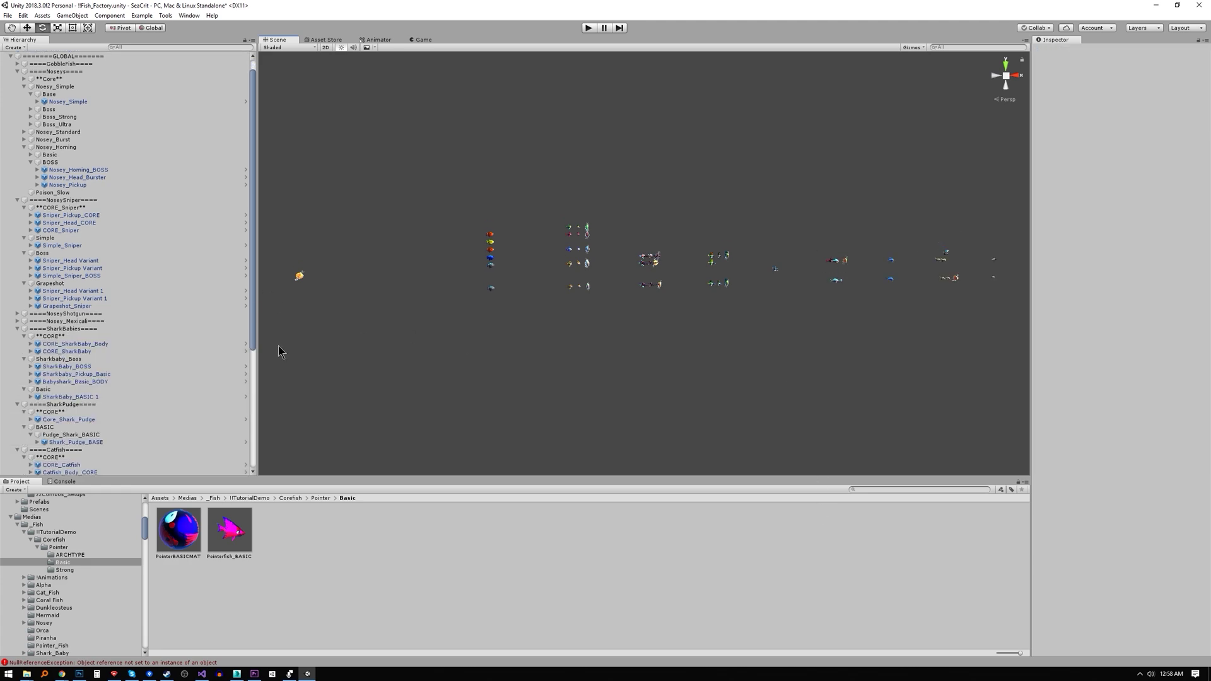
pyautogui.scroll(-2, 81, 313)
pyautogui.scroll(2, 65, 316)
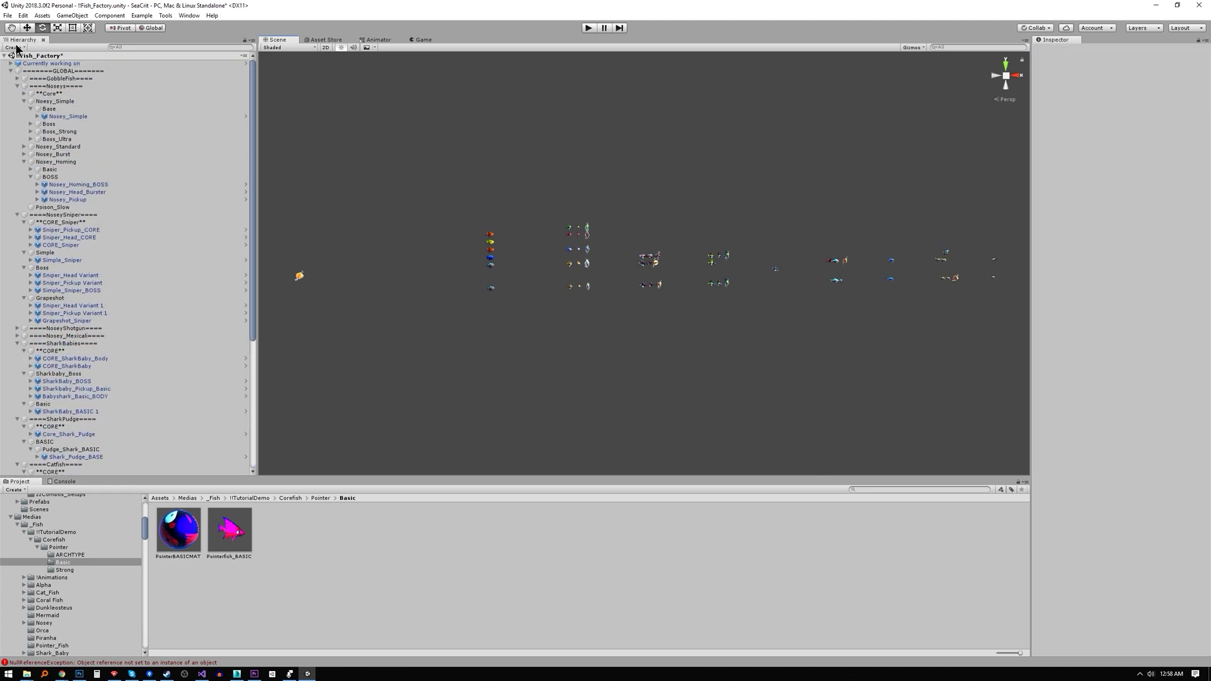
pyautogui.keyDown('alt'); pyautogui.click(11, 71); pyautogui.keyUp('alt')
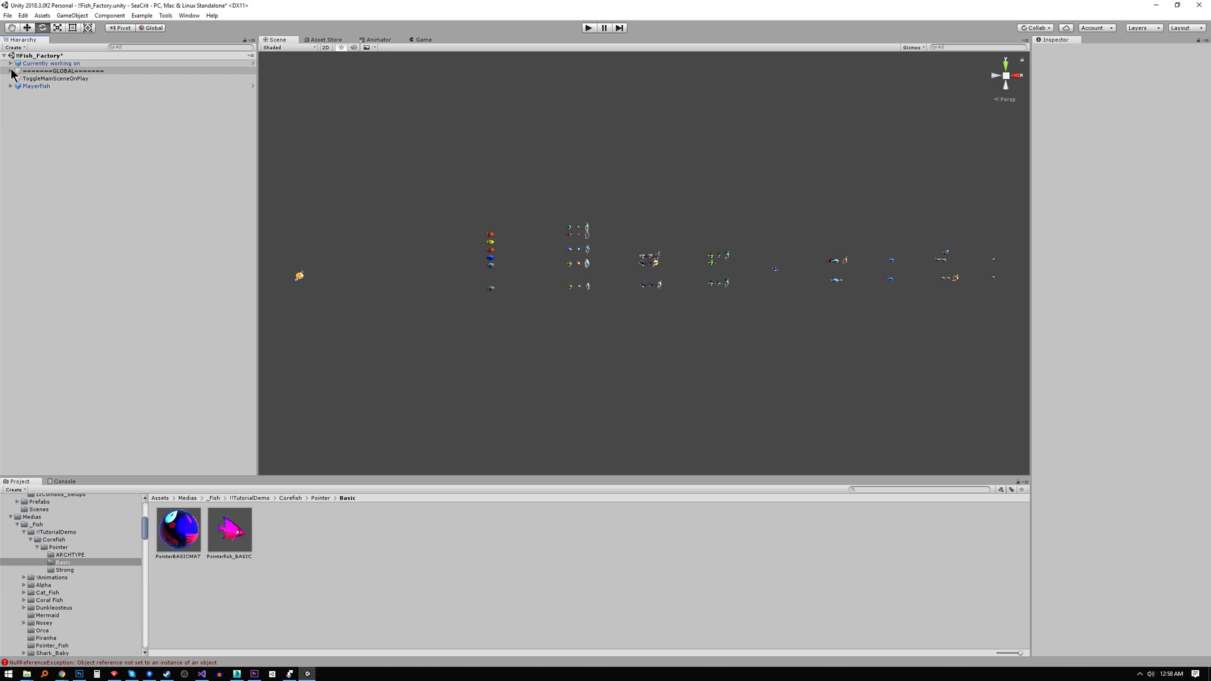
pyautogui.click(10, 71)
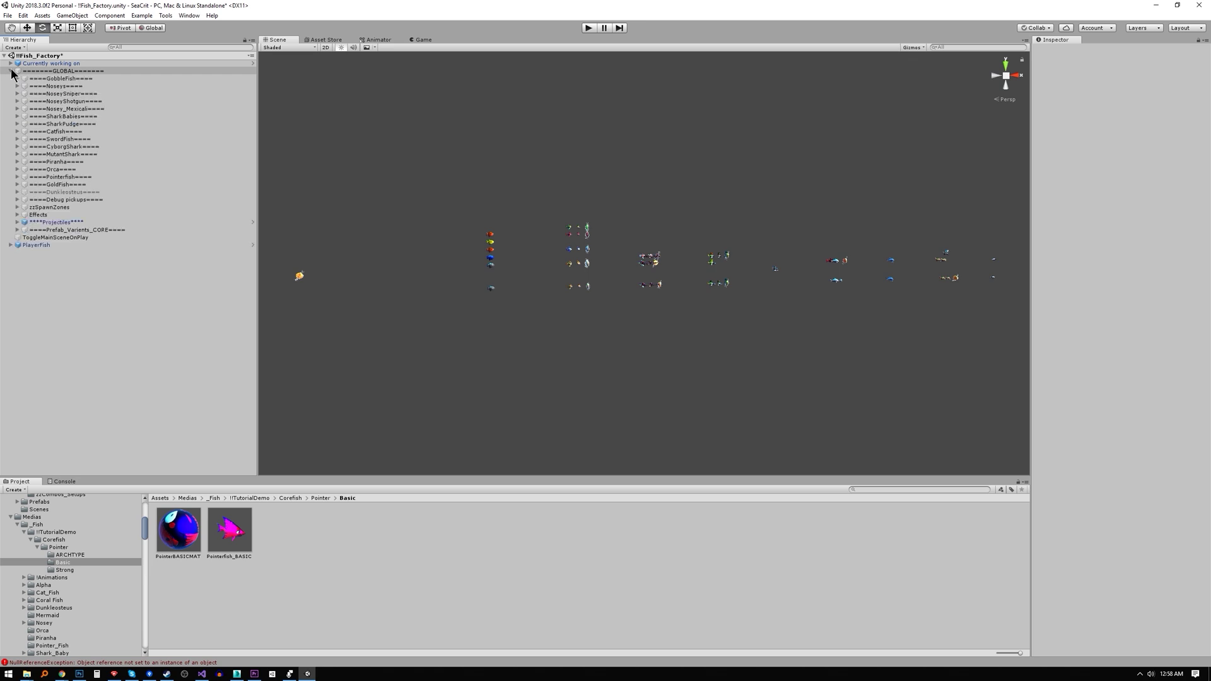
pyautogui.click(11, 71)
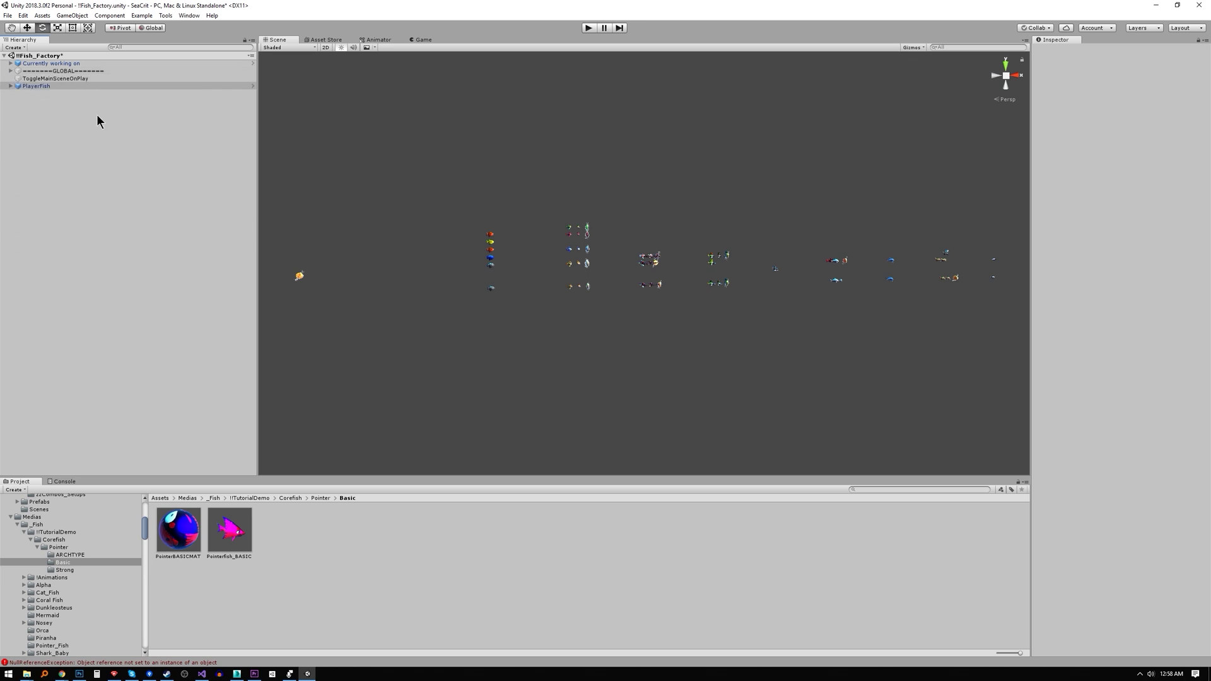
# - Examine the Nosey_Simple fish and the GLOBAL root object, and collapse the GLOBAL group again
pyautogui.click(573, 264)
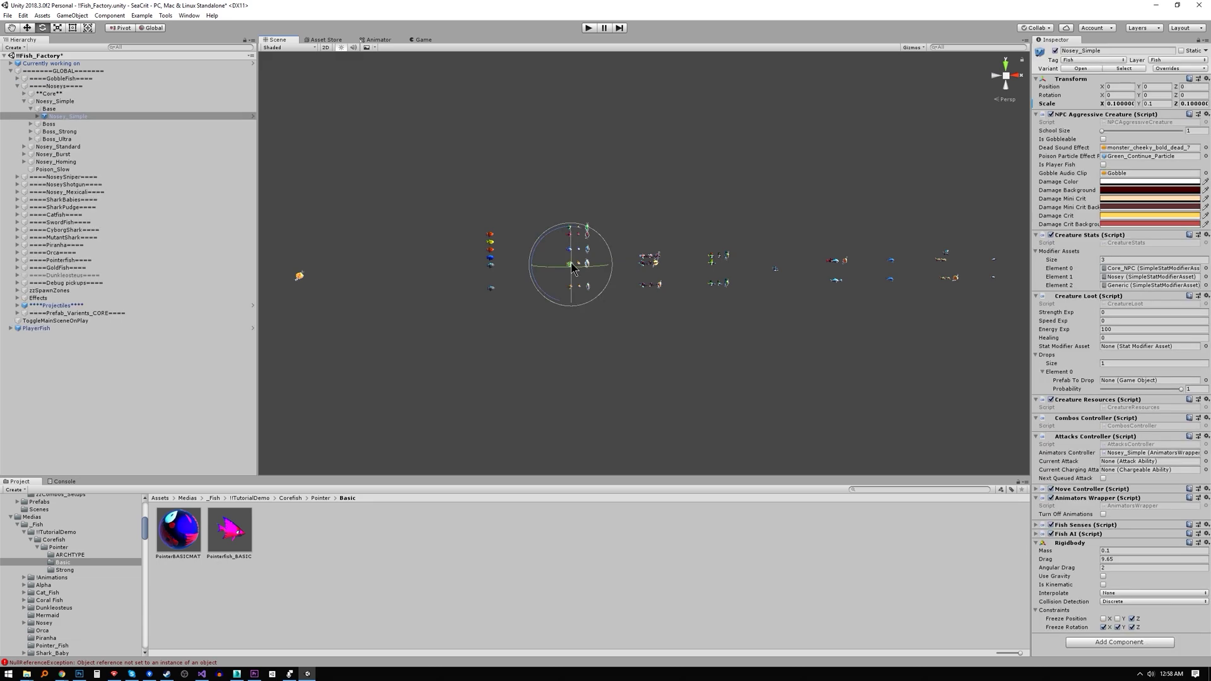
pyautogui.click(594, 225)
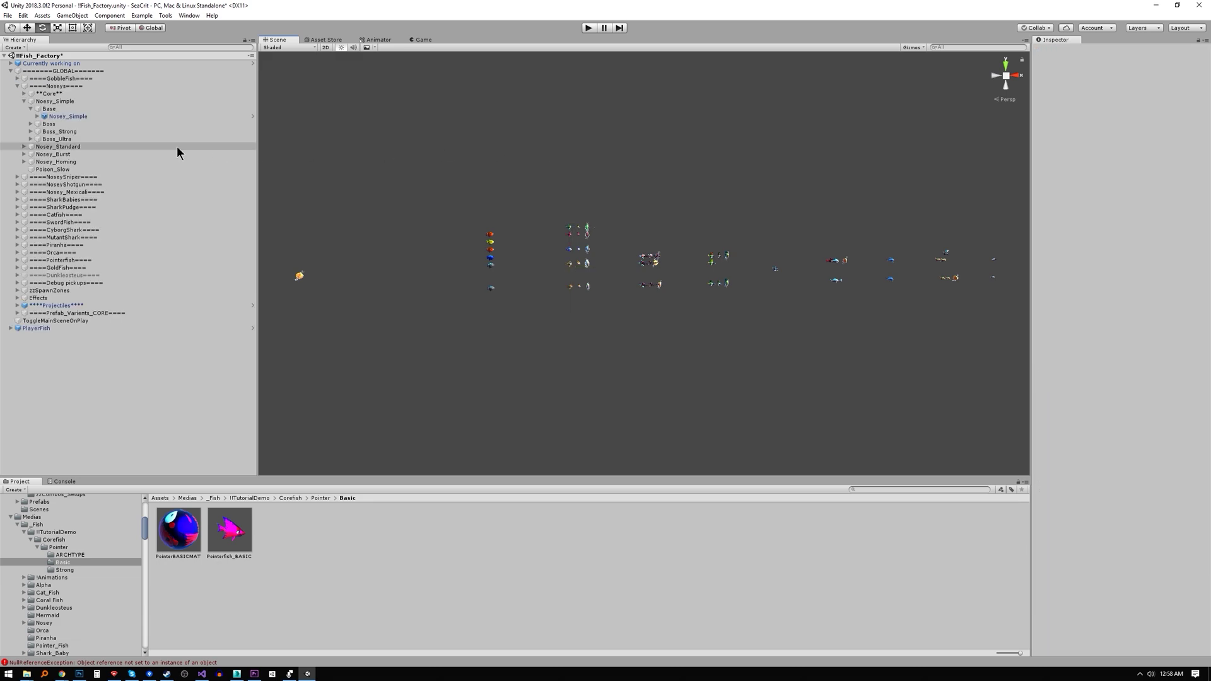
pyautogui.click(23, 71)
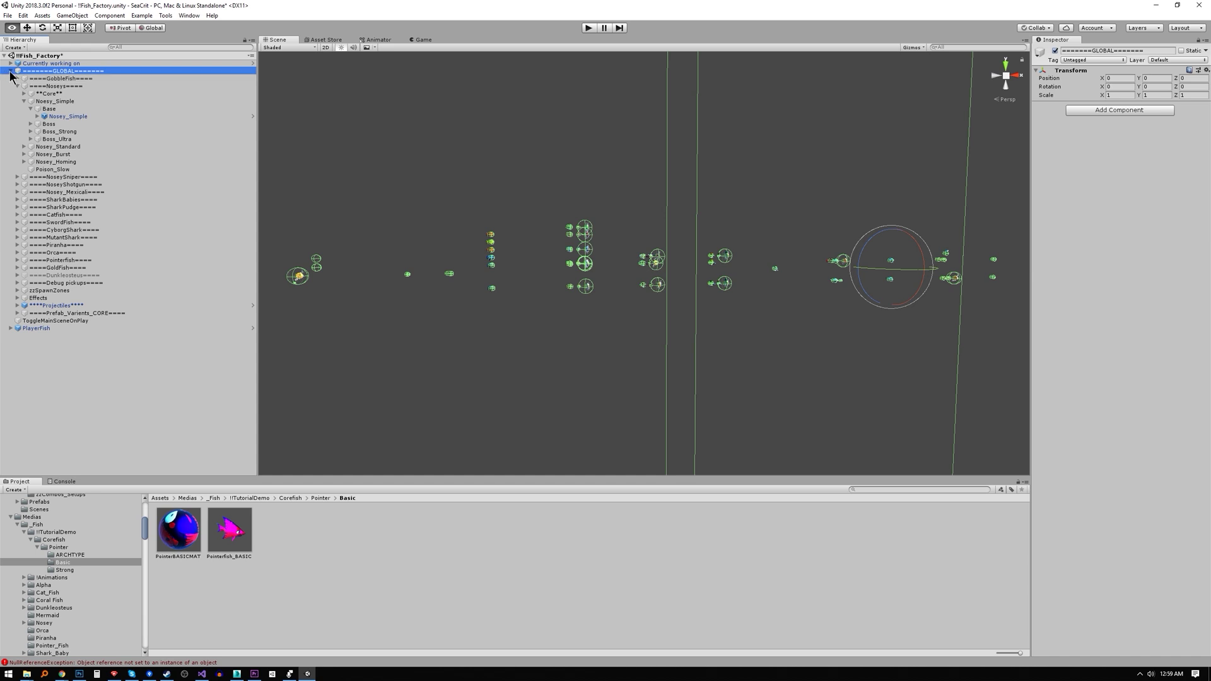
pyautogui.click(10, 70)
pyautogui.click(598, 179)
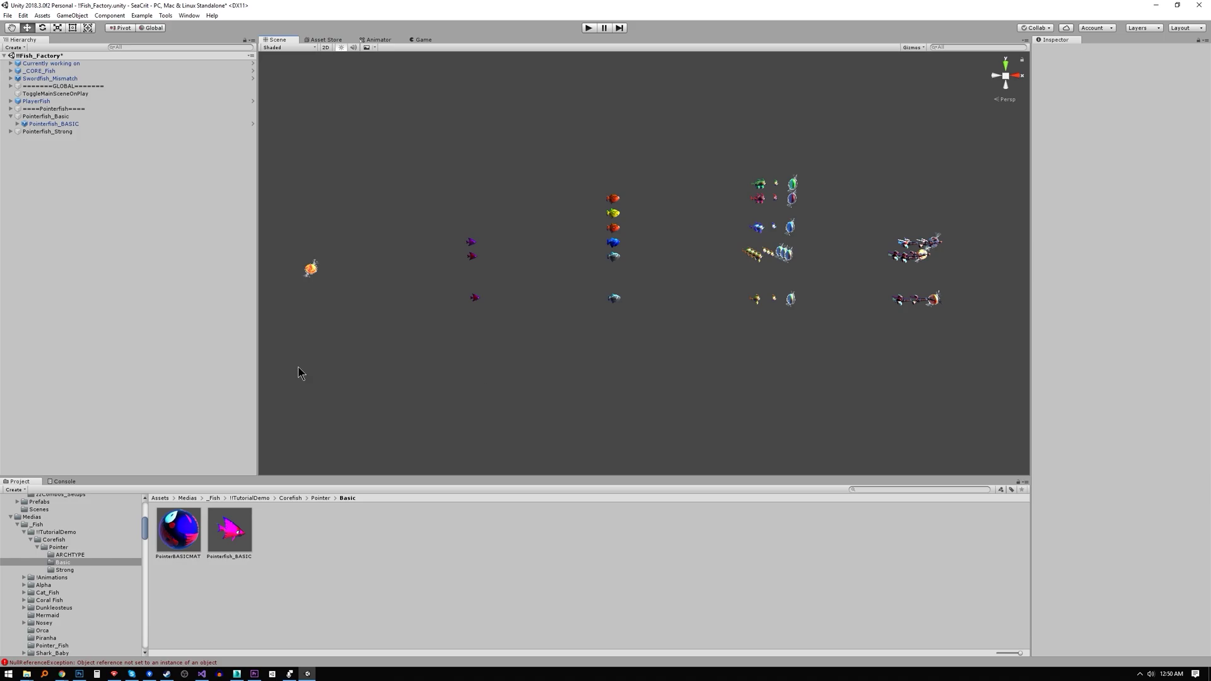
# - Create an empty root object, rename it as the developer's personal Sandbox, and reset its transform
pyautogui.click(74, 143)
pyautogui.keyDown('ctrl'); pyautogui.click(46, 143); pyautogui.keyUp('ctrl')
pyautogui.click(50, 144)
pyautogui.press('F2')
pyautogui.write("Chrfis's Sandbox")
pyautogui.press('Return')
pyautogui.rightClick(1093, 70)
pyautogui.click(1108, 76)
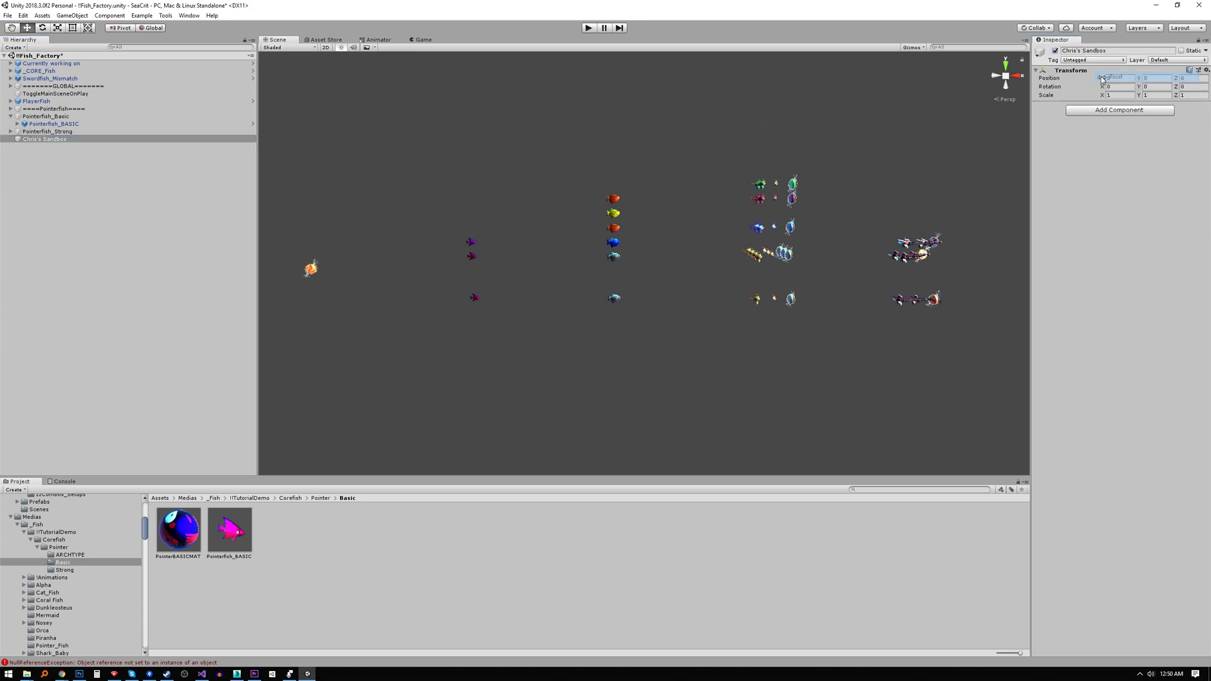
# - Duplicate the CORE_SharkBaby, CORE_Catfish and Catfish_BASIC_BOSS fish and parent the copies to the Sandbox object
pyautogui.press('f')
pyautogui.keyDown('alt'); pyautogui.moveTo(713, 280); pyautogui.dragTo(482, 364); pyautogui.keyUp('alt')
pyautogui.click(429, 353)
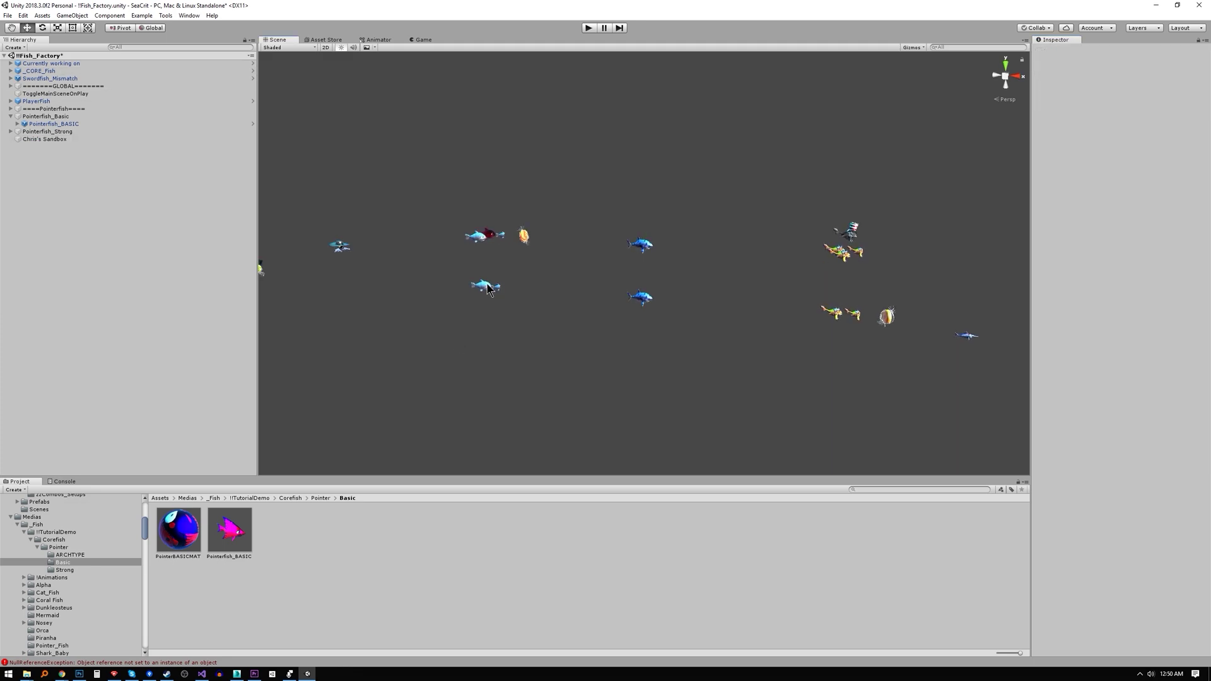
pyautogui.click(488, 282)
pyautogui.keyDown('shift'); pyautogui.click(830, 309); pyautogui.keyUp('shift')
pyautogui.keyDown('shift'); pyautogui.click(838, 250); pyautogui.keyUp('shift')
pyautogui.hotkey('ctrl', 'd')
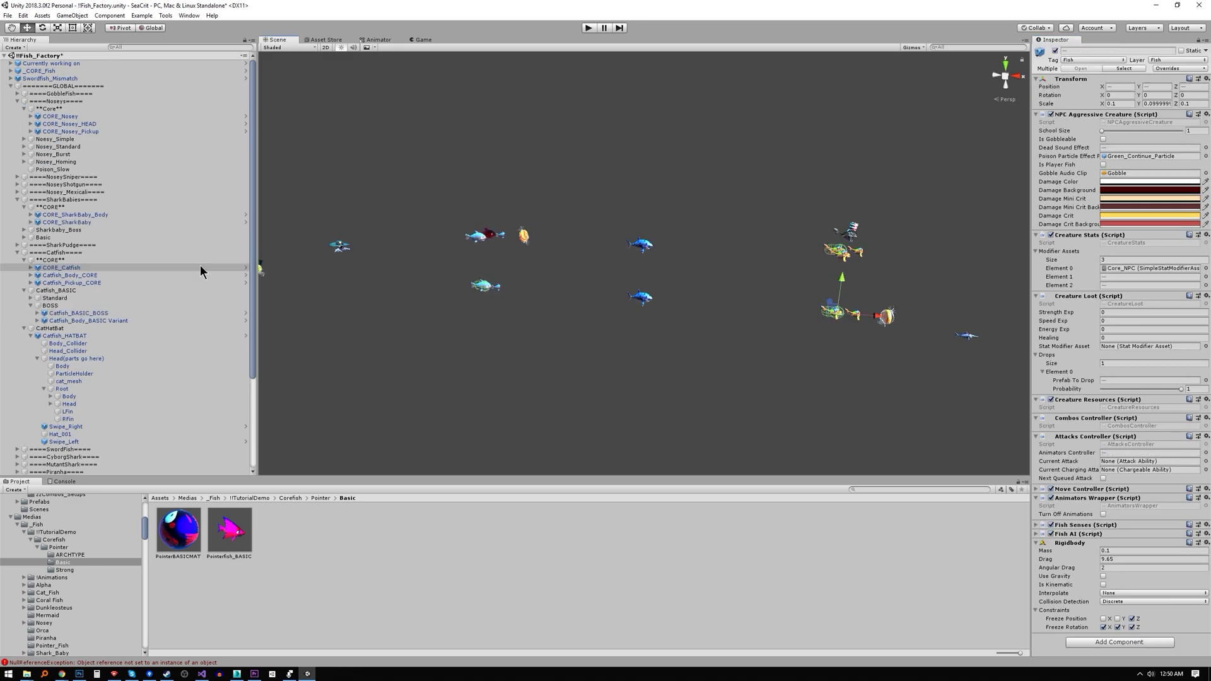
pyautogui.moveTo(41, 328); pyautogui.dragTo(53, 163)
pyautogui.click(11, 108)
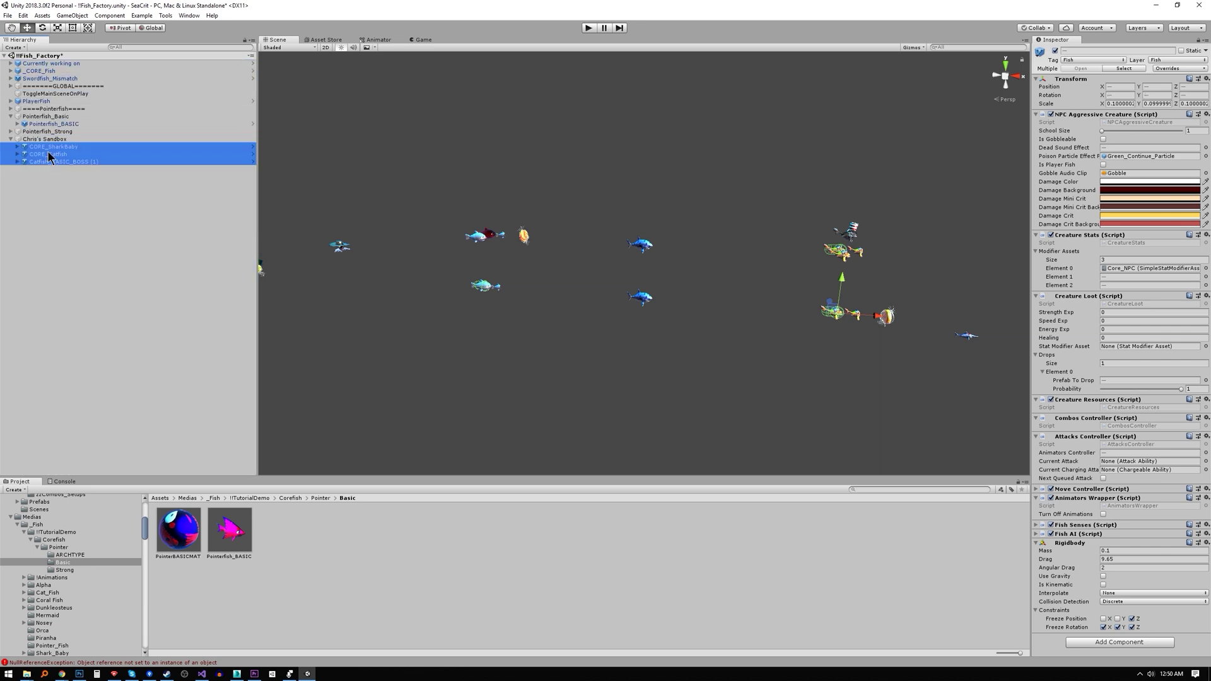
# - Set the X and Y positions of the Sandbox's three fish copies to 0
pyautogui.click(49, 140)
pyautogui.click(1119, 88)
pyautogui.write('0')
pyautogui.press('Tab')
pyautogui.write('0')
pyautogui.moveTo(400, 193); pyautogui.dragTo(527, 360, button='middle')
pyautogui.press('f')
pyautogui.keyDown('alt'); pyautogui.moveTo(527, 359); pyautogui.dragTo(449, 38, button='right'); pyautogui.keyUp('alt')
# - Spread the three Sandbox fish apart vertically into a single column
pyautogui.click(114, 154)
pyautogui.moveTo(659, 234); pyautogui.dragTo(659, 286)
pyautogui.click(85, 161)
pyautogui.moveTo(659, 232); pyautogui.dragTo(658, 173)
pyautogui.click(132, 140)
pyautogui.moveTo(660, 232); pyautogui.dragTo(661, 50)
pyautogui.moveTo(762, 148); pyautogui.dragTo(705, 350, button='middle')
pyautogui.click(705, 350)
# - Save the Sandbox object as a prefab in the Pointer Basic folder and place an instance in the Default scene
pyautogui.moveTo(49, 140); pyautogui.dragTo(351, 545)
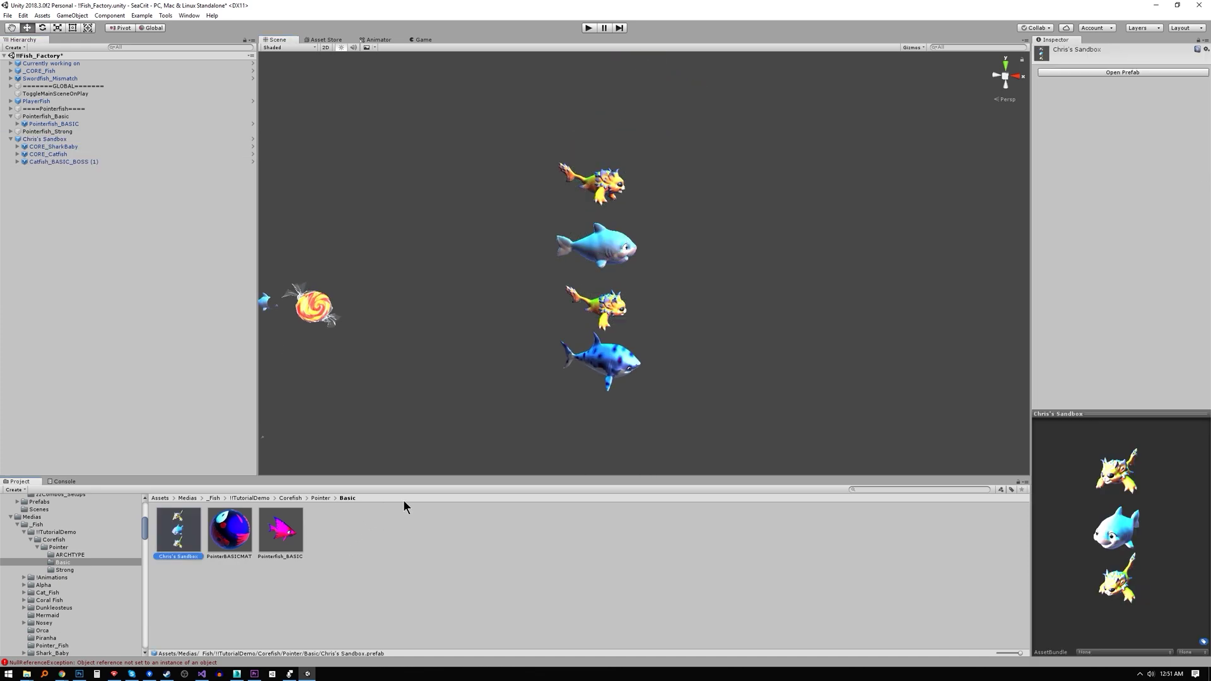
pyautogui.hotkey('ctrl', 's')
pyautogui.moveTo(536, 321); pyautogui.dragTo(845, 115, button='middle')
pyautogui.moveTo(176, 544); pyautogui.dragTo(637, 340)
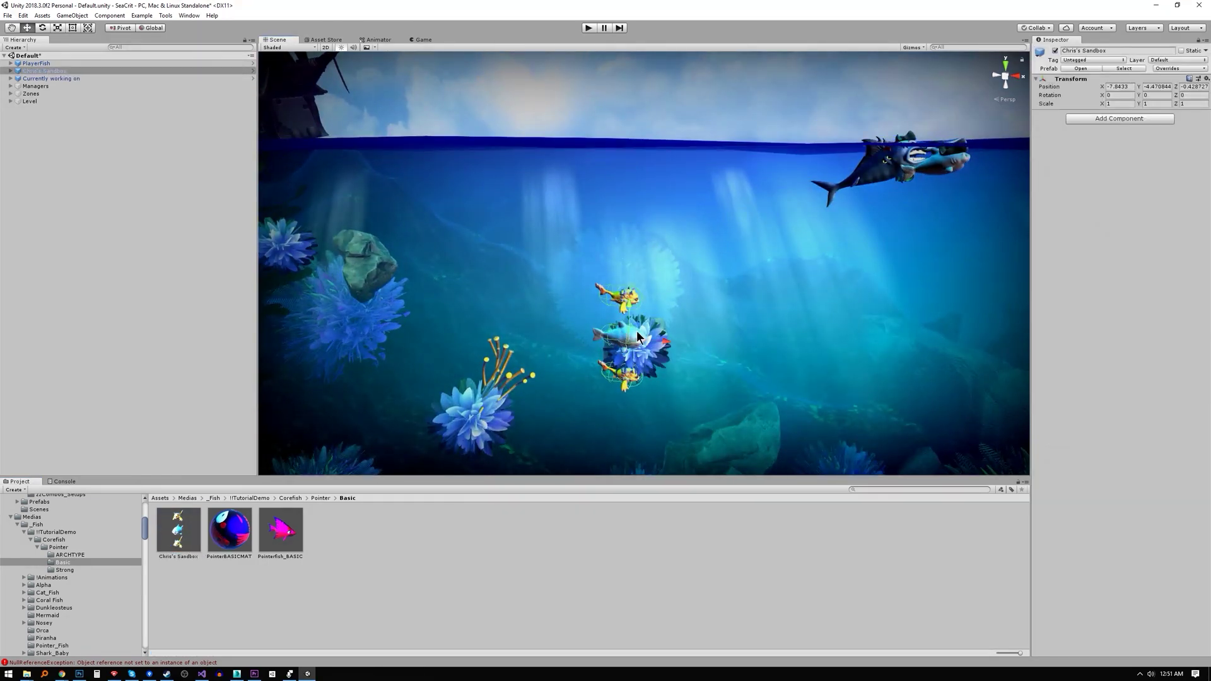
# - Duplicate CoralClump (1) into the Sandbox instance, move the copy around the fish, and apply the added object to the prefab
pyautogui.click(472, 421)
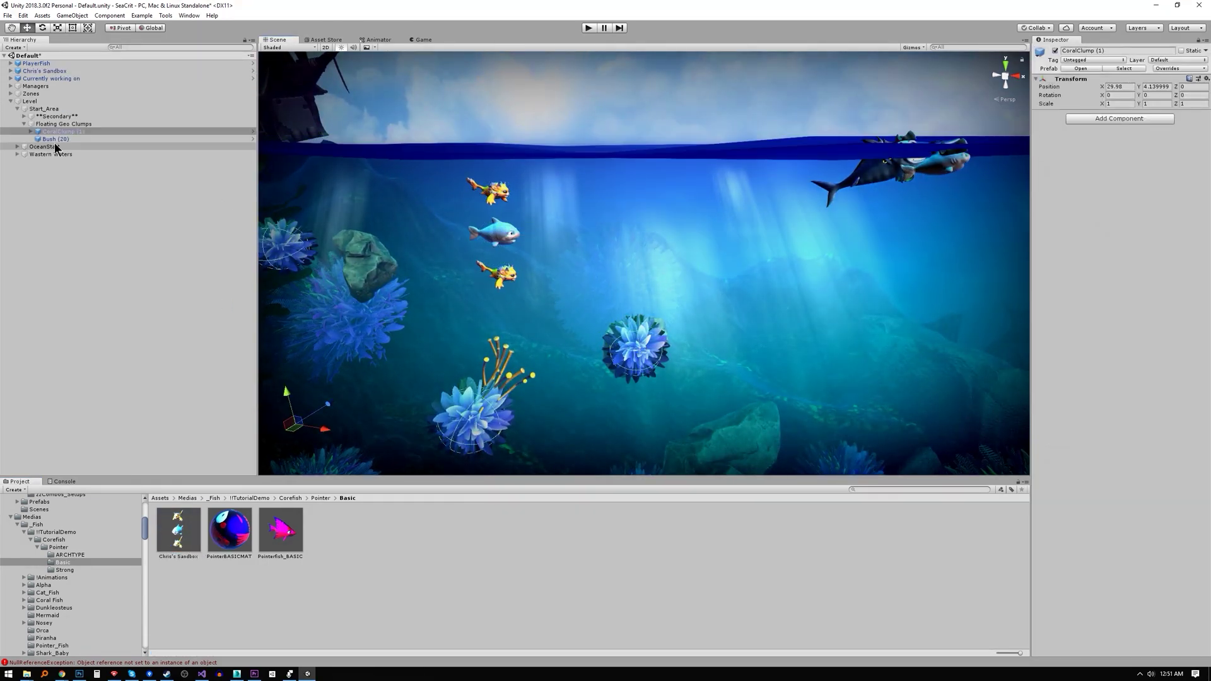
pyautogui.hotkey('ctrl', 'd')
pyautogui.moveTo(55, 148); pyautogui.dragTo(54, 71)
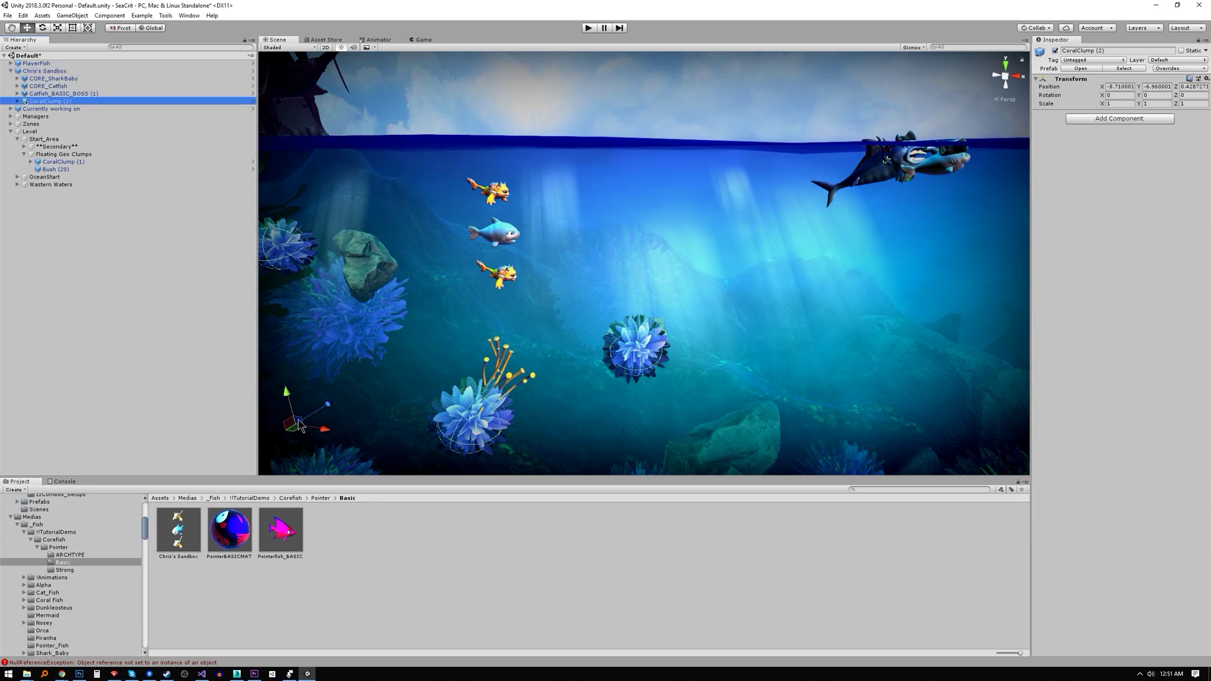
pyautogui.moveTo(301, 426); pyautogui.dragTo(451, 285)
pyautogui.rightClick(63, 101)
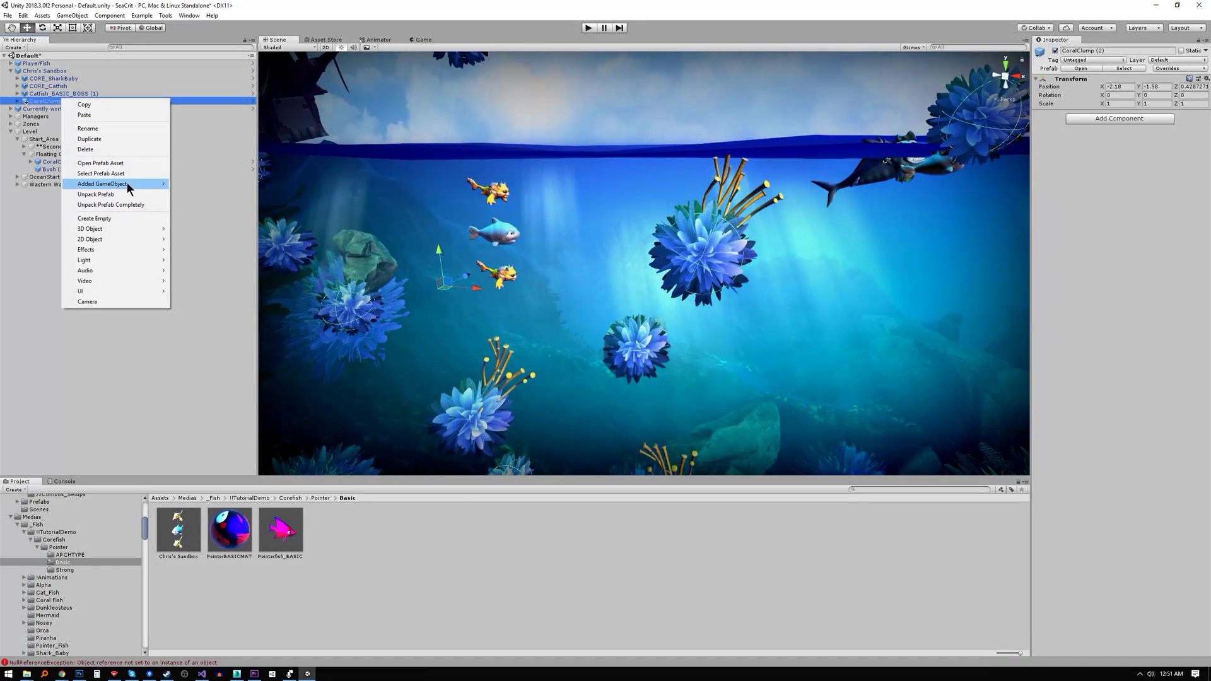
pyautogui.click(214, 184)
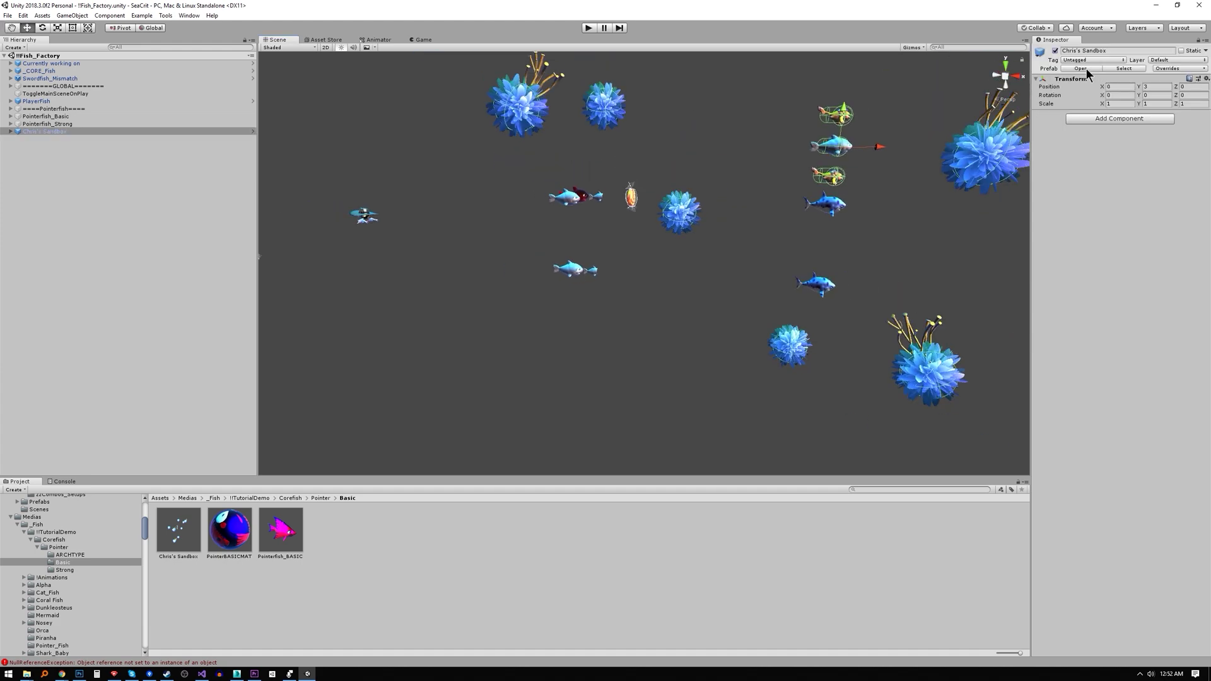
# - Check the Sandbox prefab's contents in prefab editing, and raise its instance above the Fish_Factory fish rows to Y 20.15
pyautogui.click(1084, 68)
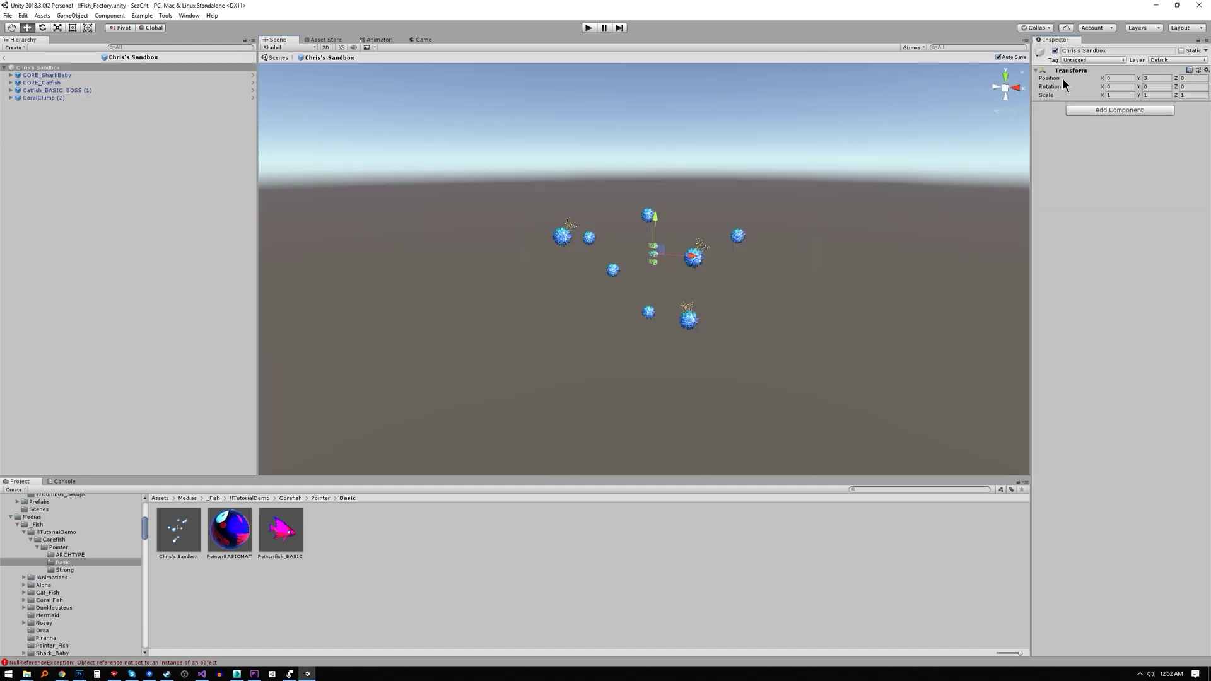
pyautogui.click(8, 57)
pyautogui.moveTo(713, 224); pyautogui.dragTo(563, 176)
pyautogui.hotkey('ctrl', 'z')
pyautogui.moveTo(709, 193); pyautogui.dragTo(716, 40)
pyautogui.press('f')
pyautogui.press('2')
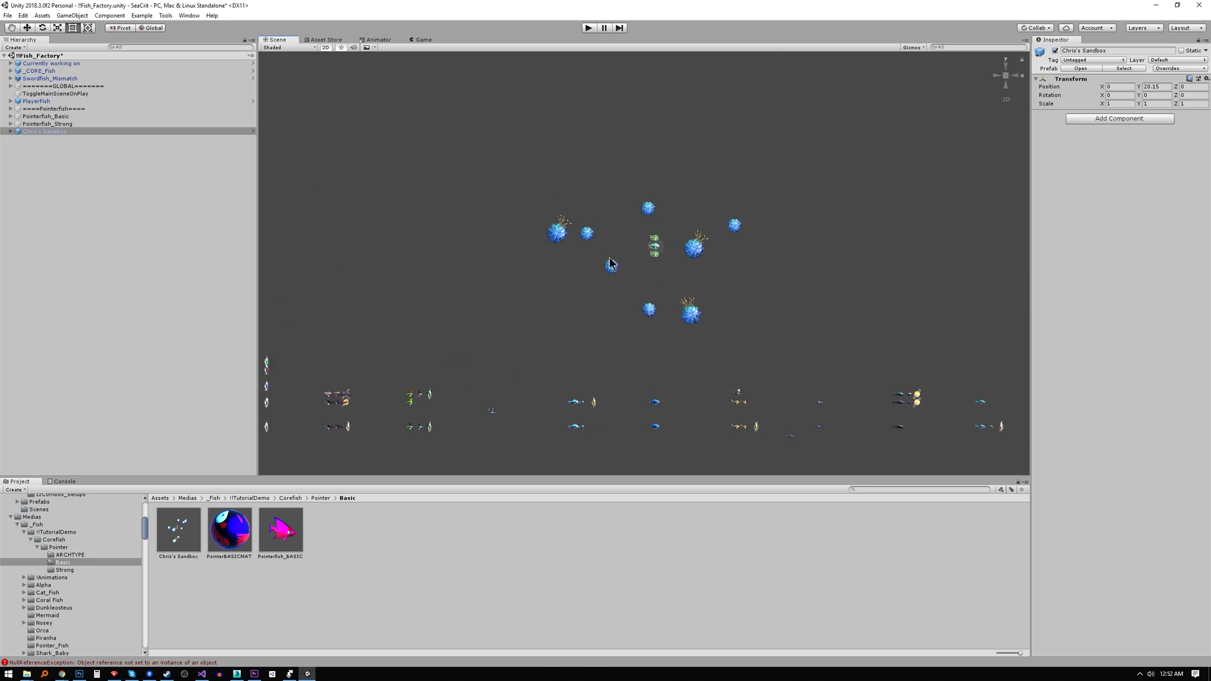
pyautogui.scroll(4, 610, 263)
pyautogui.click(448, 270)
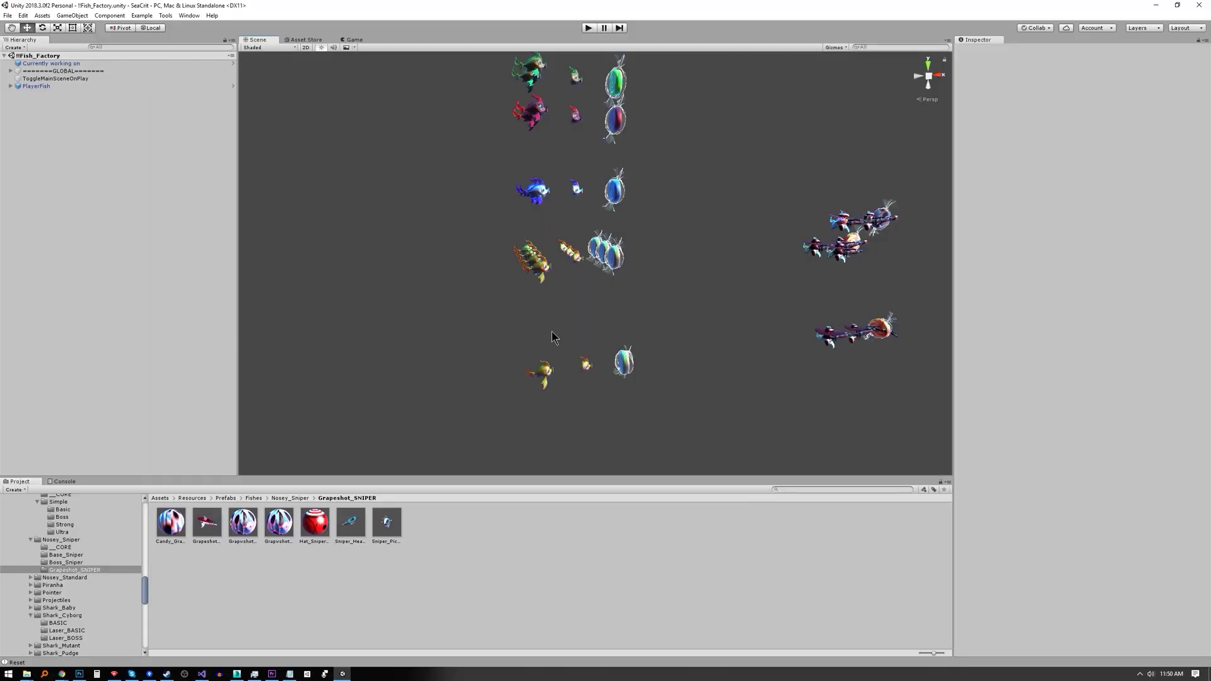
# - Inspect the CORE_Nosey fish, its Nosey_Basic variant and the Nosey_Base_BOSS variant
pyautogui.moveTo(497, 306); pyautogui.dragTo(496, 335, button='middle')
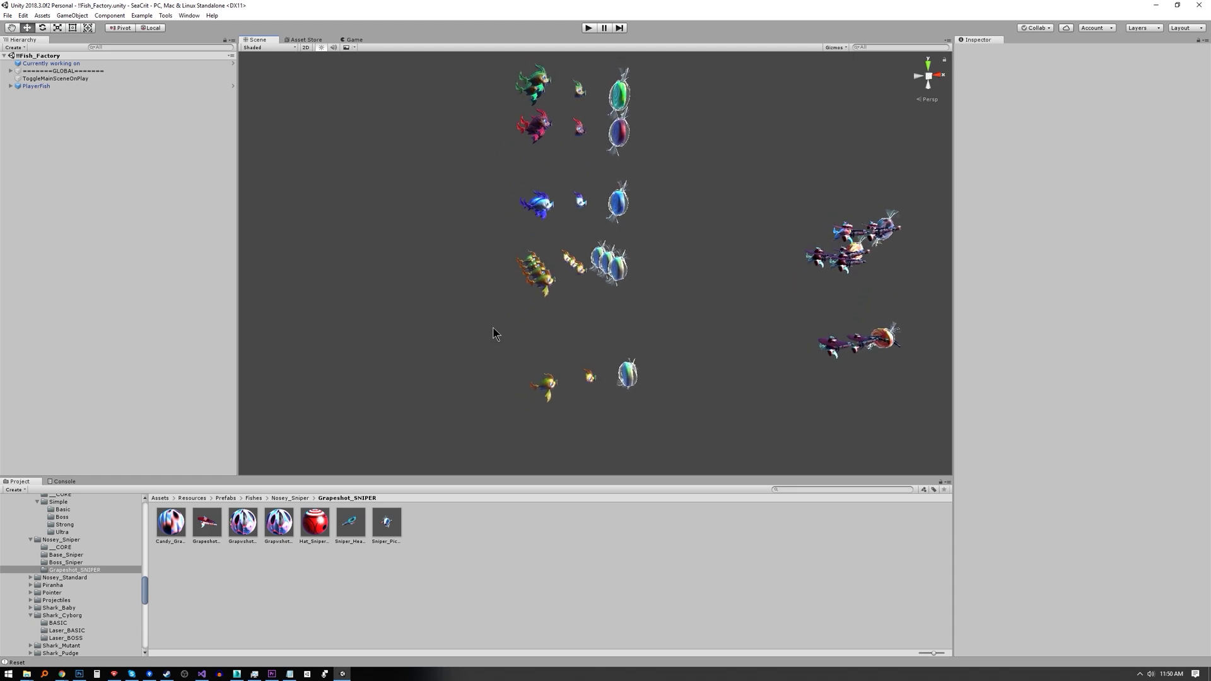
pyautogui.click(546, 388)
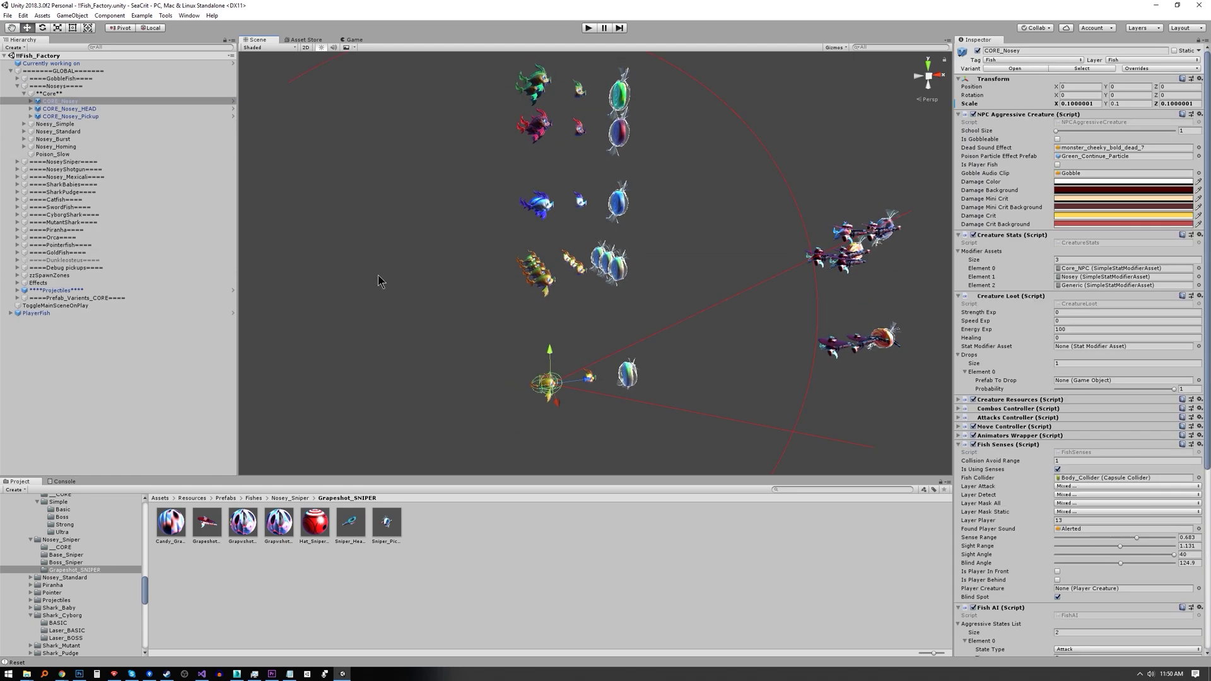
pyautogui.click(402, 274)
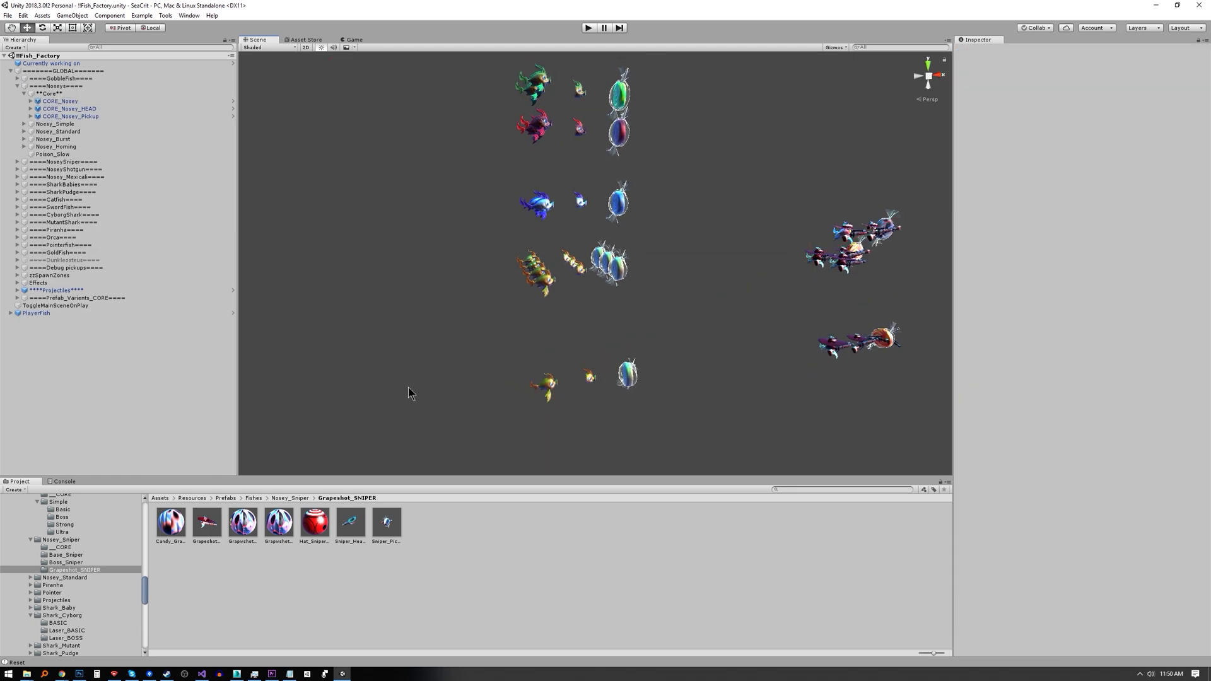
pyautogui.click(541, 205)
pyautogui.press('f')
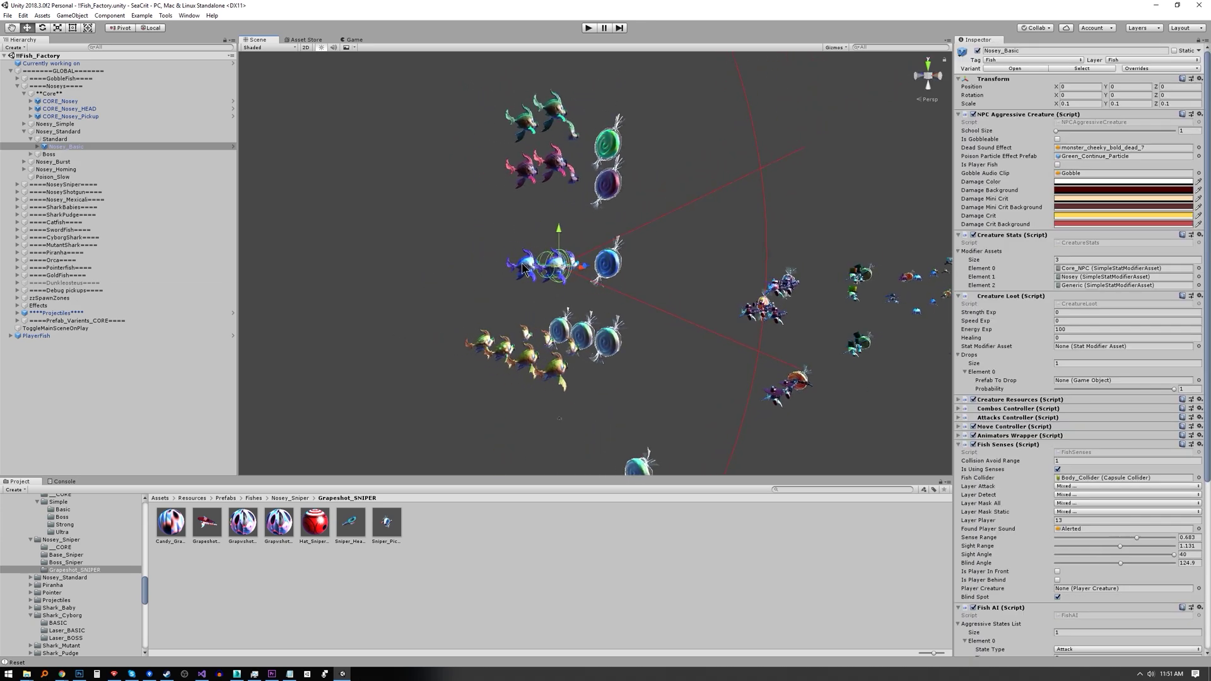
pyautogui.click(523, 268)
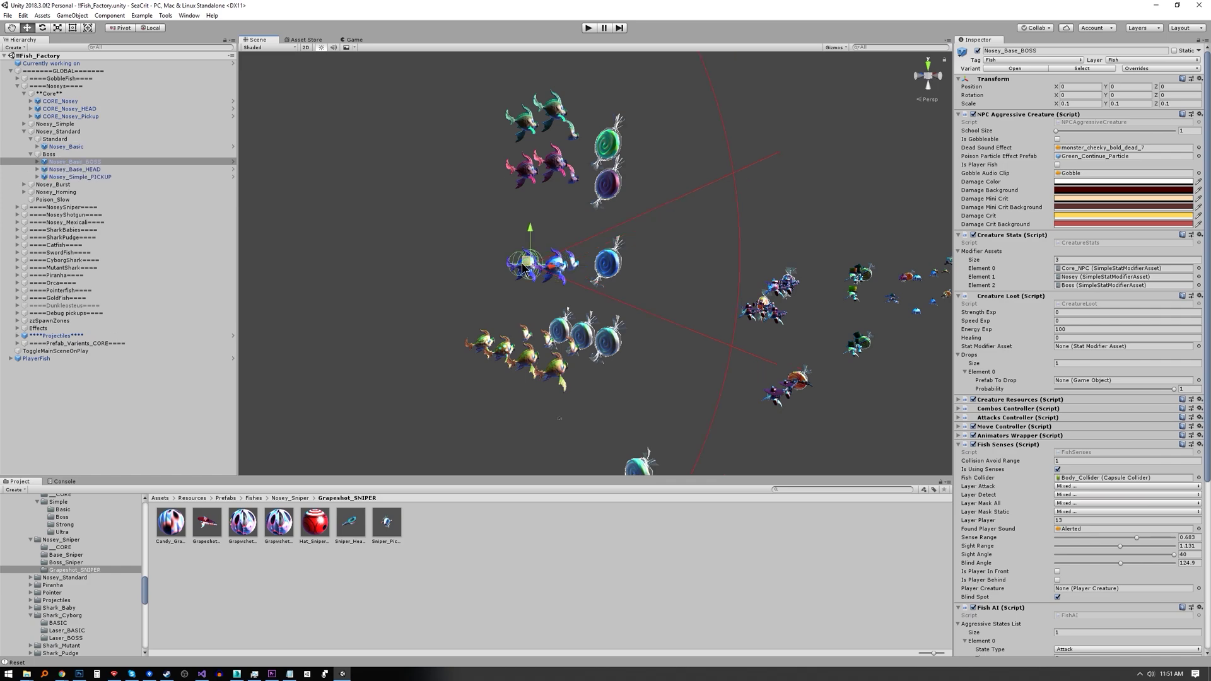
pyautogui.click(422, 364)
pyautogui.keyDown('alt'); pyautogui.moveTo(413, 361); pyautogui.dragTo(433, 375); pyautogui.keyUp('alt')
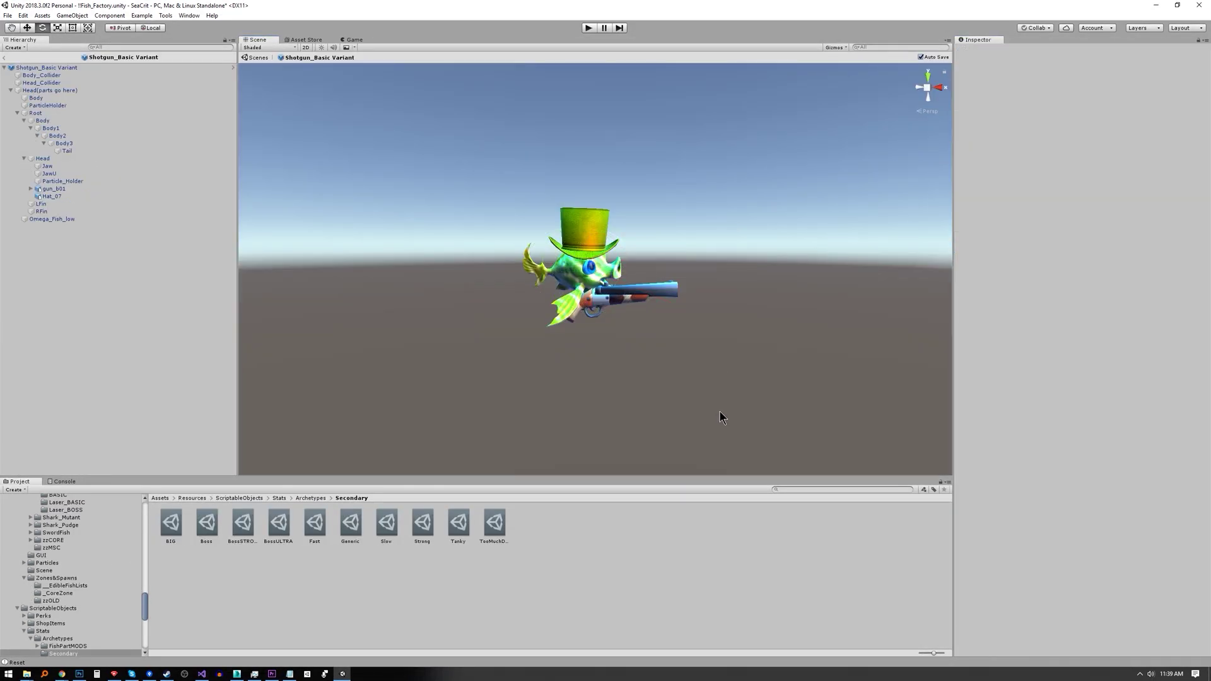
# - Trace the third stat modifier of Shotgun_Basic Variant to its TooMuchDamage asset and examine the Ranged Damage setting
pyautogui.click(587, 276)
pyautogui.click(1072, 280)
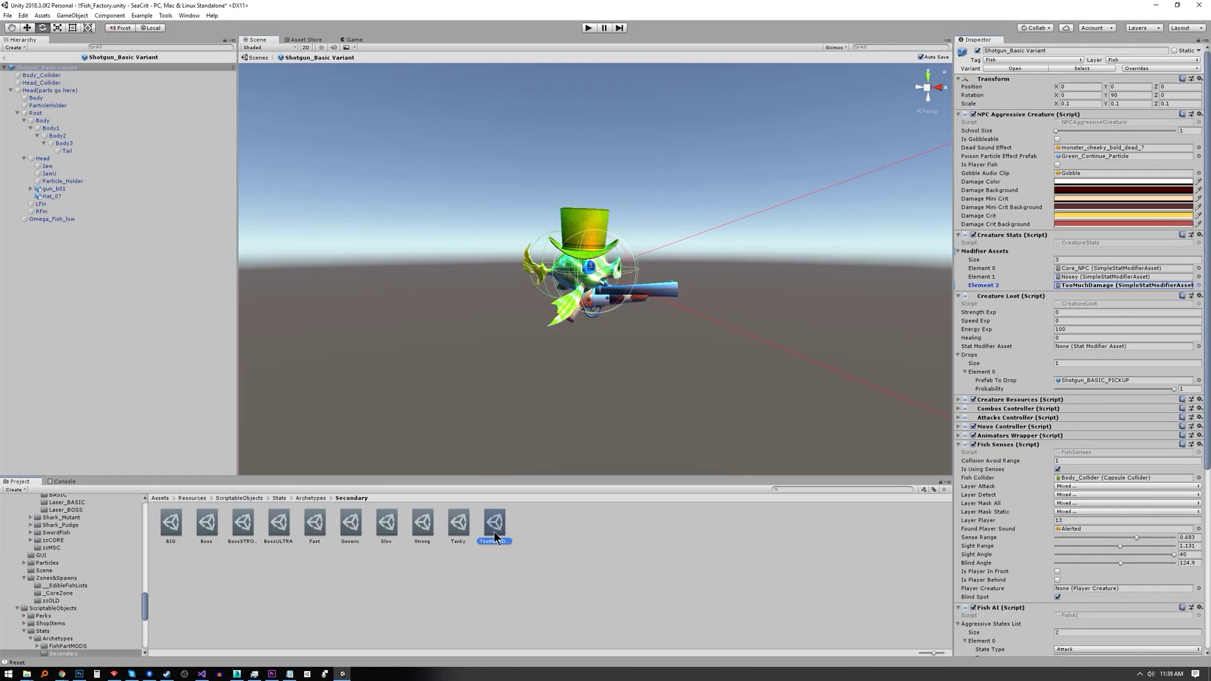
pyautogui.click(493, 533)
pyautogui.click(1088, 191)
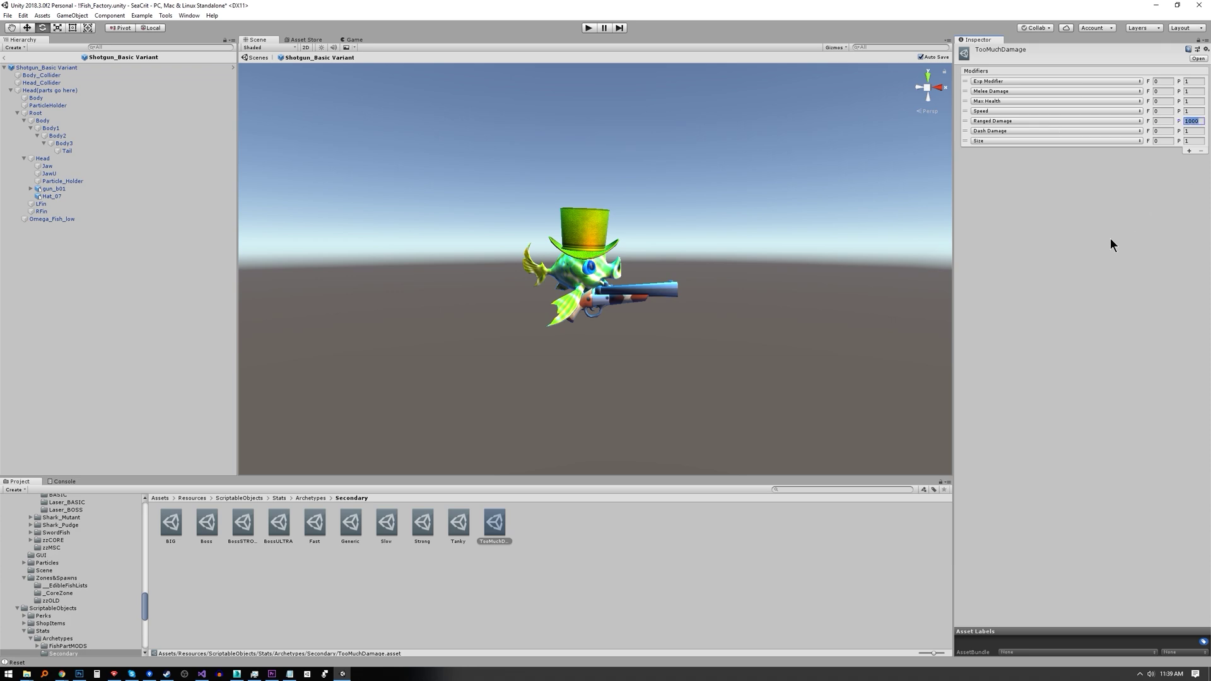
# - Rename the TooMuchDamage stat modifier asset to "Not TOO much Damage"
pyautogui.click(485, 542)
pyautogui.press('F2')
pyautogui.write('Too much Damage')
pyautogui.press('Return')
pyautogui.click(600, 417)
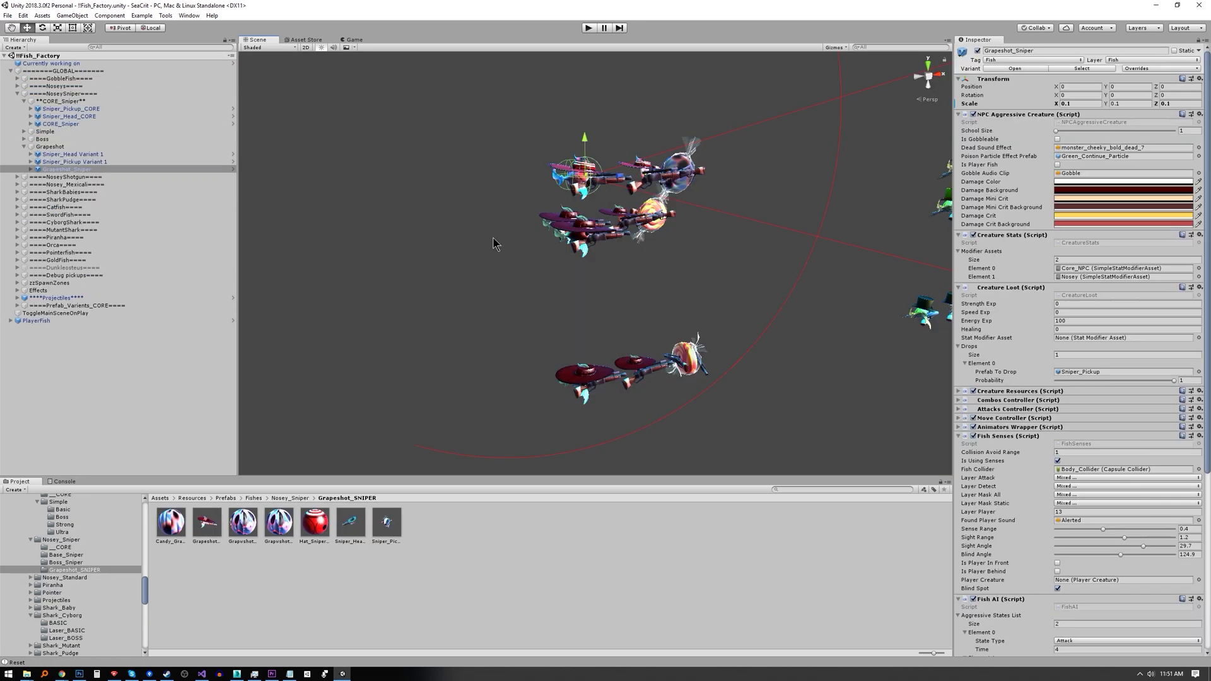
# - Inspect Simple_Sniper_BOSS, the core Shotgun_Basic fish and its Shotgun_Basic Variant
pyautogui.keyDown('alt'); pyautogui.moveTo(493, 243); pyautogui.dragTo(603, 247); pyautogui.keyUp('alt')
pyautogui.click(602, 248)
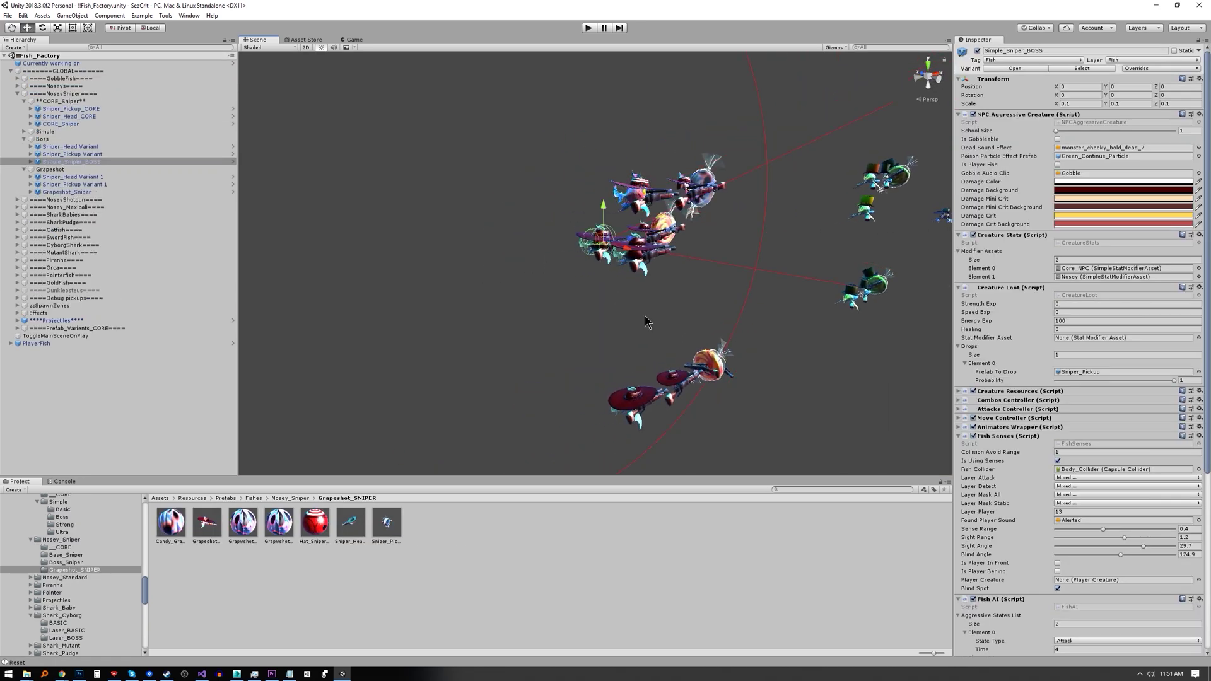
pyautogui.keyDown('alt'); pyautogui.moveTo(755, 315); pyautogui.dragTo(622, 394); pyautogui.keyUp('alt')
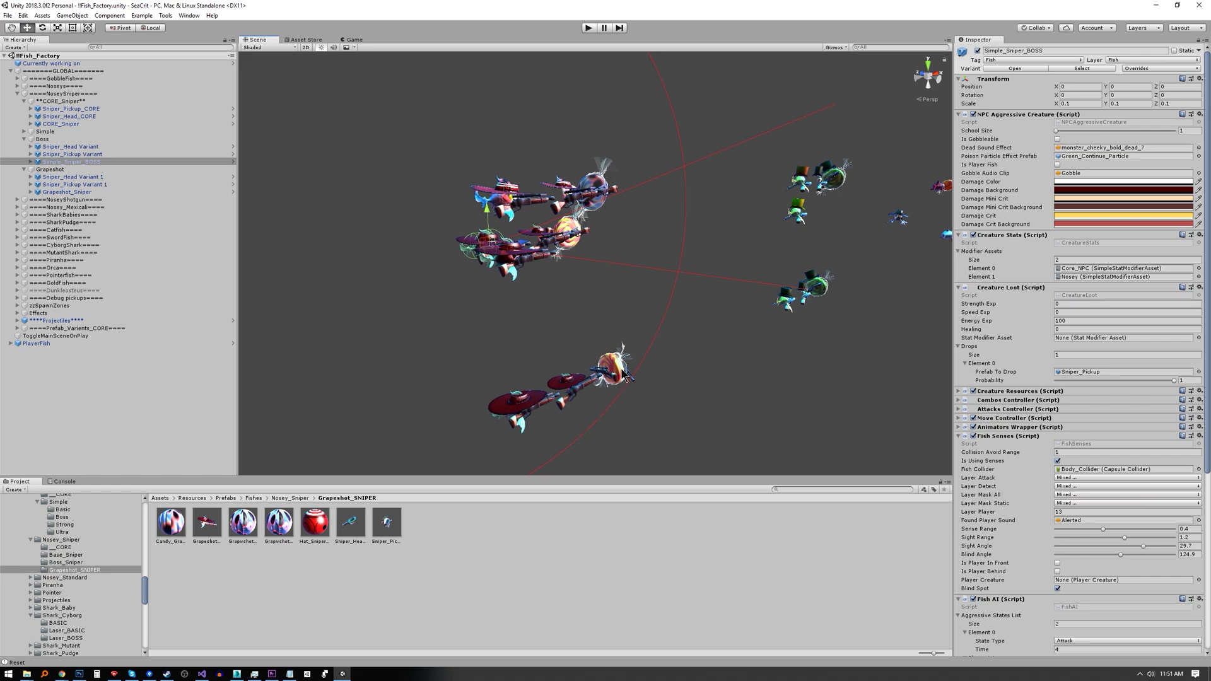
pyautogui.click(784, 301)
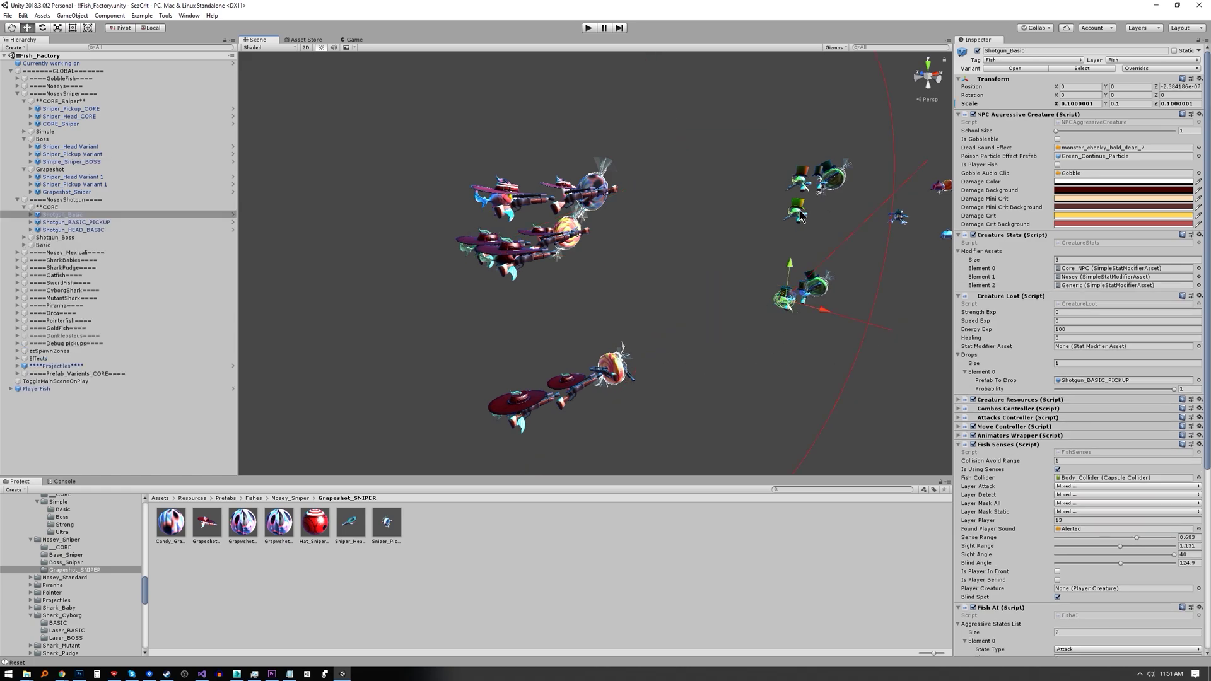
pyautogui.click(799, 215)
pyautogui.click(799, 186)
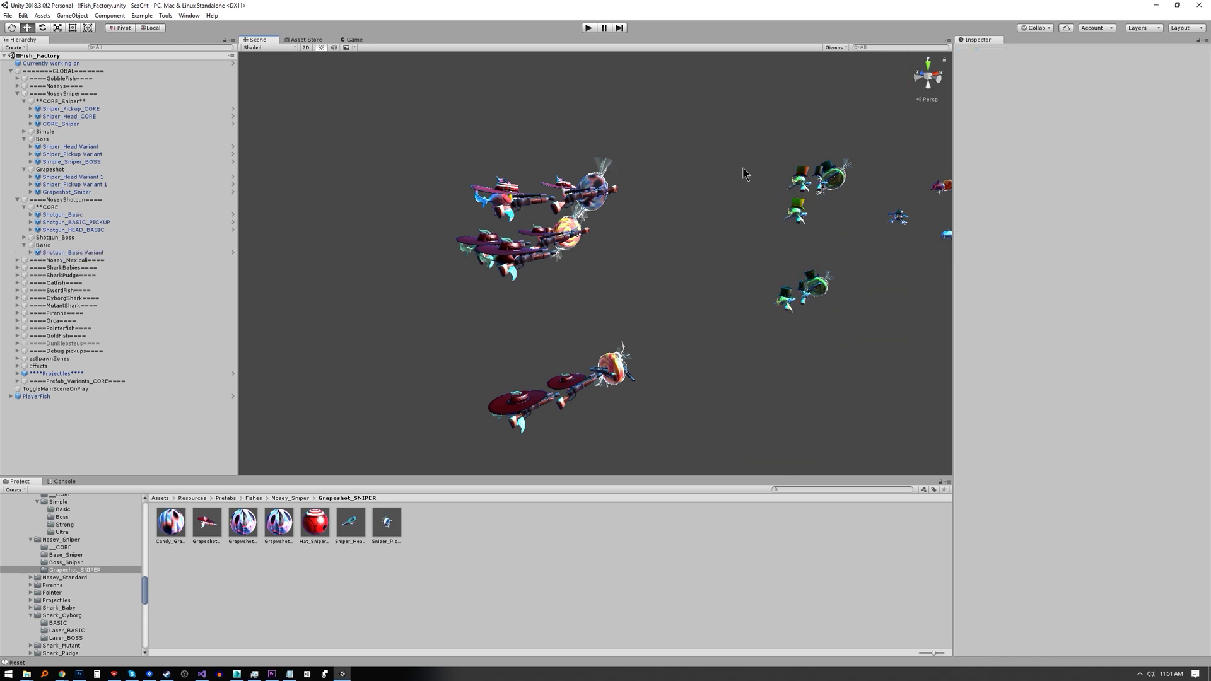
# - Inspect the Shotgun_Basic BOSS fish and collapse the NoseySniper and NoseyShotgun groups in the hierarchy
pyautogui.click(799, 185)
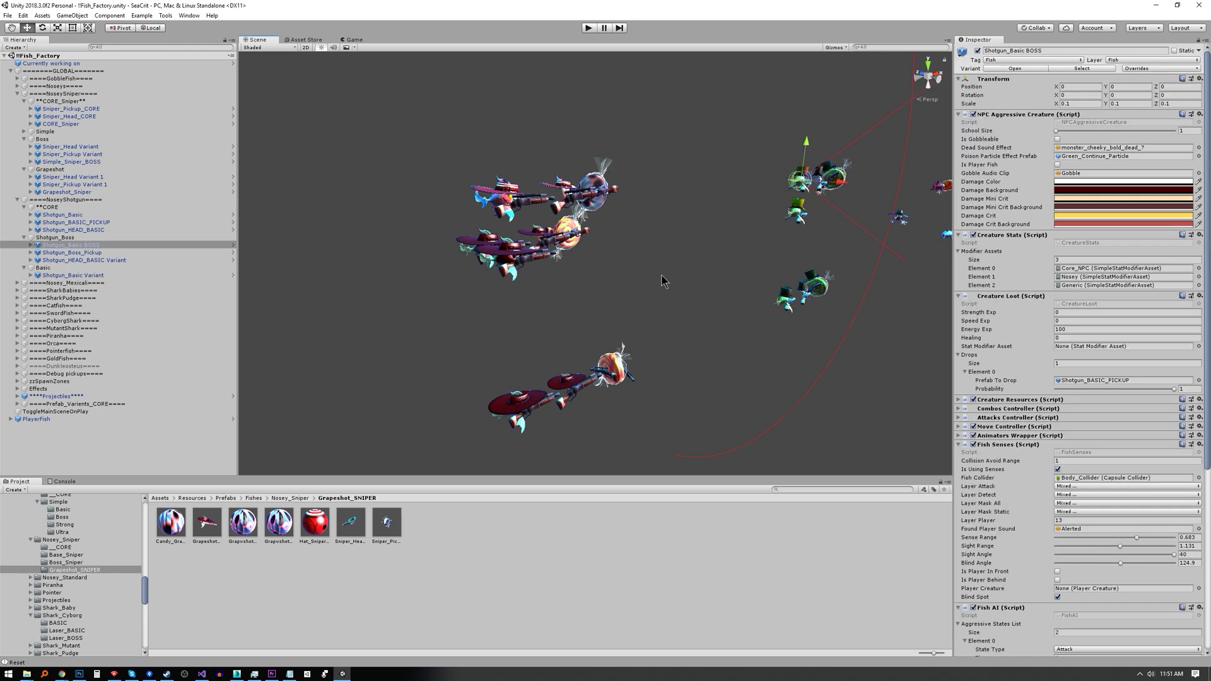
pyautogui.click(692, 255)
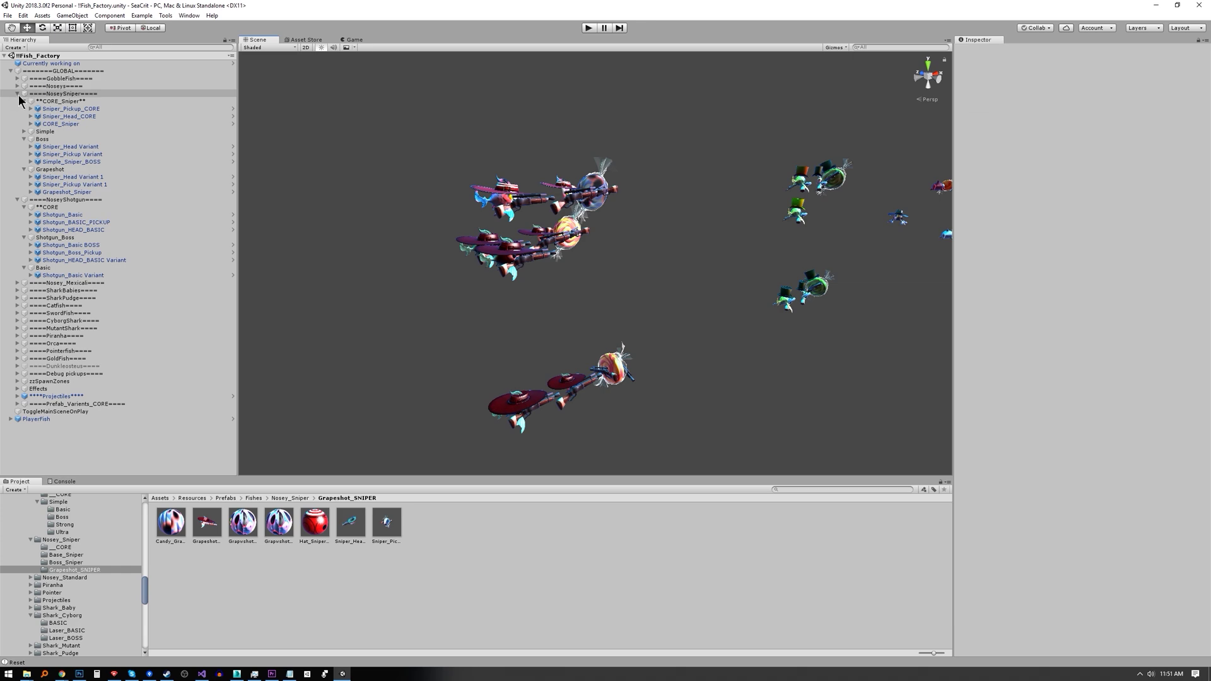
pyautogui.click(17, 93)
pyautogui.click(17, 101)
pyautogui.moveTo(471, 309); pyautogui.dragTo(368, 290, button='right')
pyautogui.scroll(3, 649, 314)
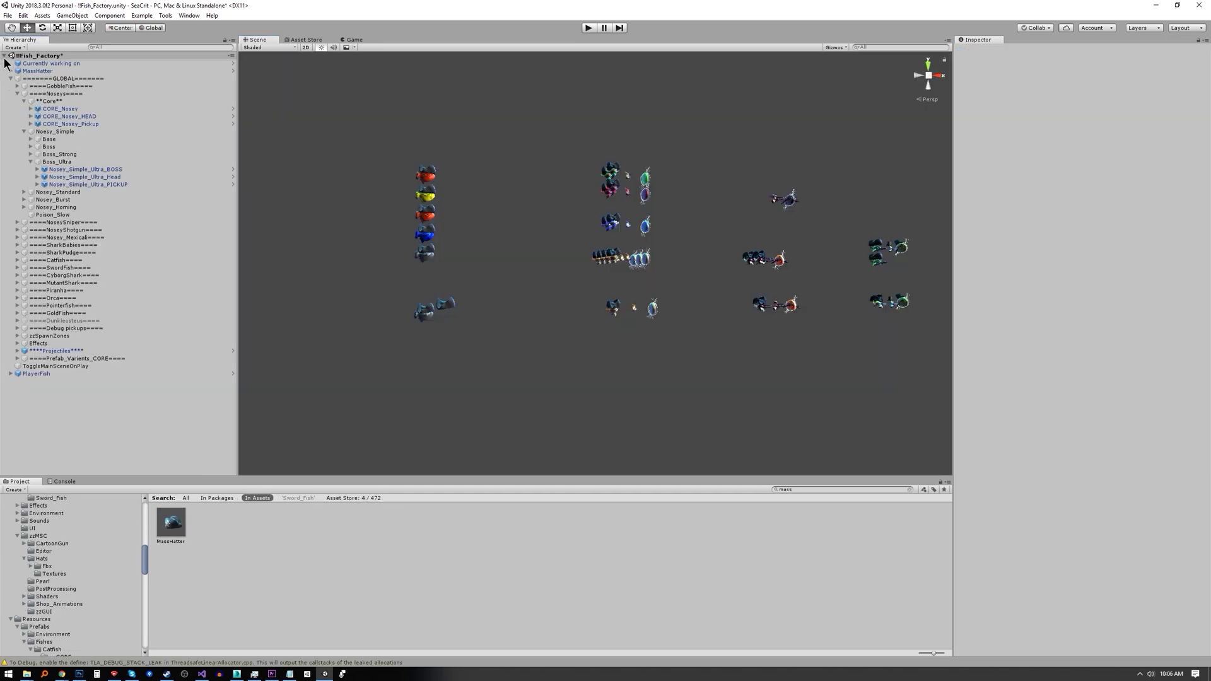
pyautogui.scroll(5, 523, 329)
# - Scale the MassHatter hat mesh on Gobblefish_CORE to about 0.54, place it on the head and apply its position override to the prefab
pyautogui.click(522, 326)
pyautogui.press('f')
pyautogui.click(605, 228)
pyautogui.press('r')
pyautogui.moveTo(604, 228); pyautogui.dragTo(571, 246)
pyautogui.press('w')
pyautogui.rightClick(976, 78)
pyautogui.click(1041, 84)
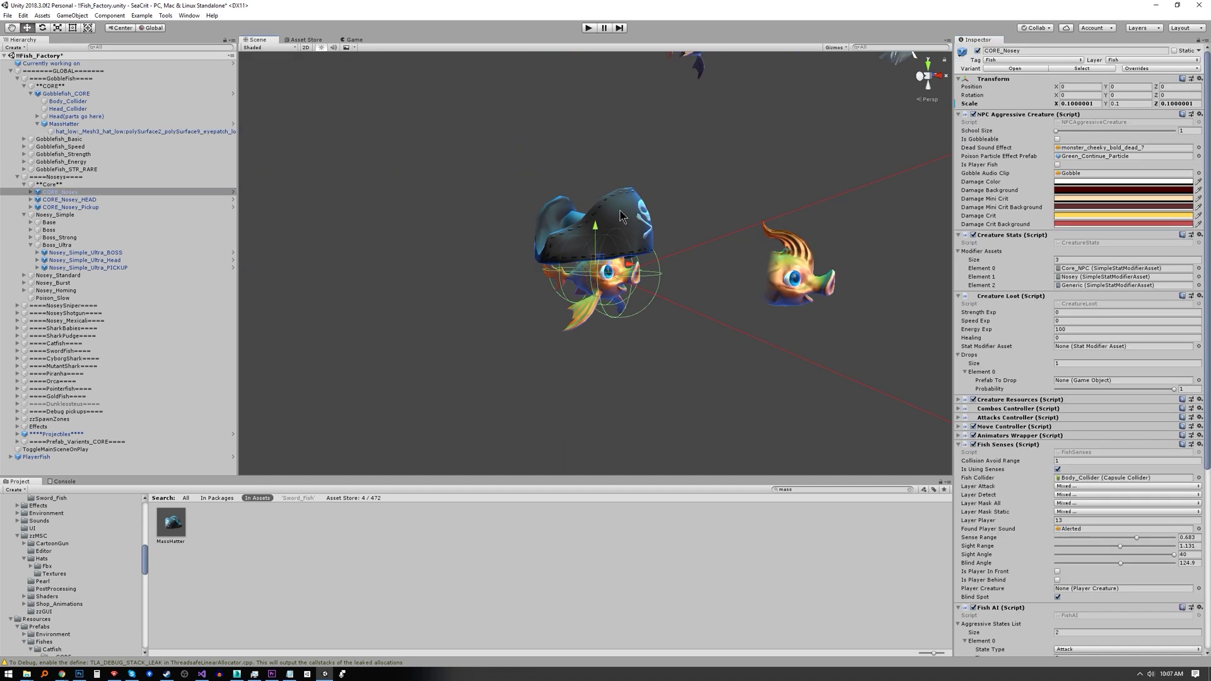
# - Rotate the MassHatter hat on CORE_Nosey to fit its head and apply the modified transform to the prefab
pyautogui.click(592, 227)
pyautogui.press('e')
pyautogui.rightClick(1006, 71)
pyautogui.moveTo(1047, 87)
pyautogui.click(927, 87)
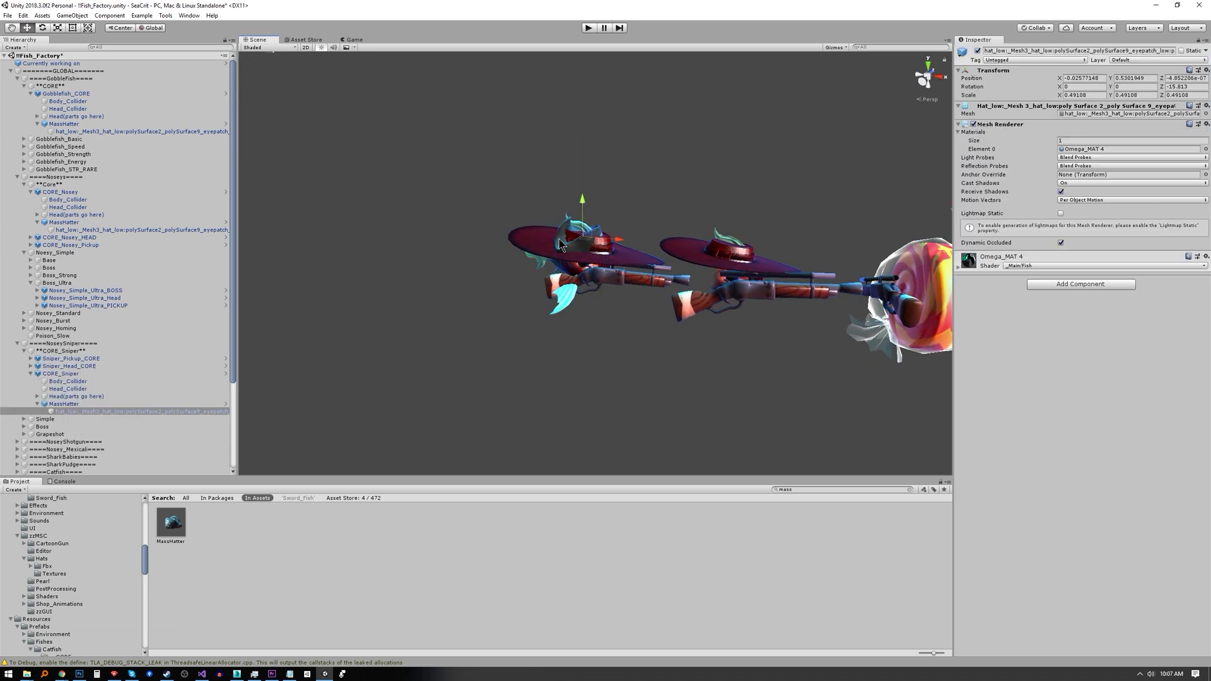
# - Fit the MassHatter hats onto the heads of CORE_Sniper and Shotgun_Basic
pyautogui.click(560, 243)
pyautogui.press('e')
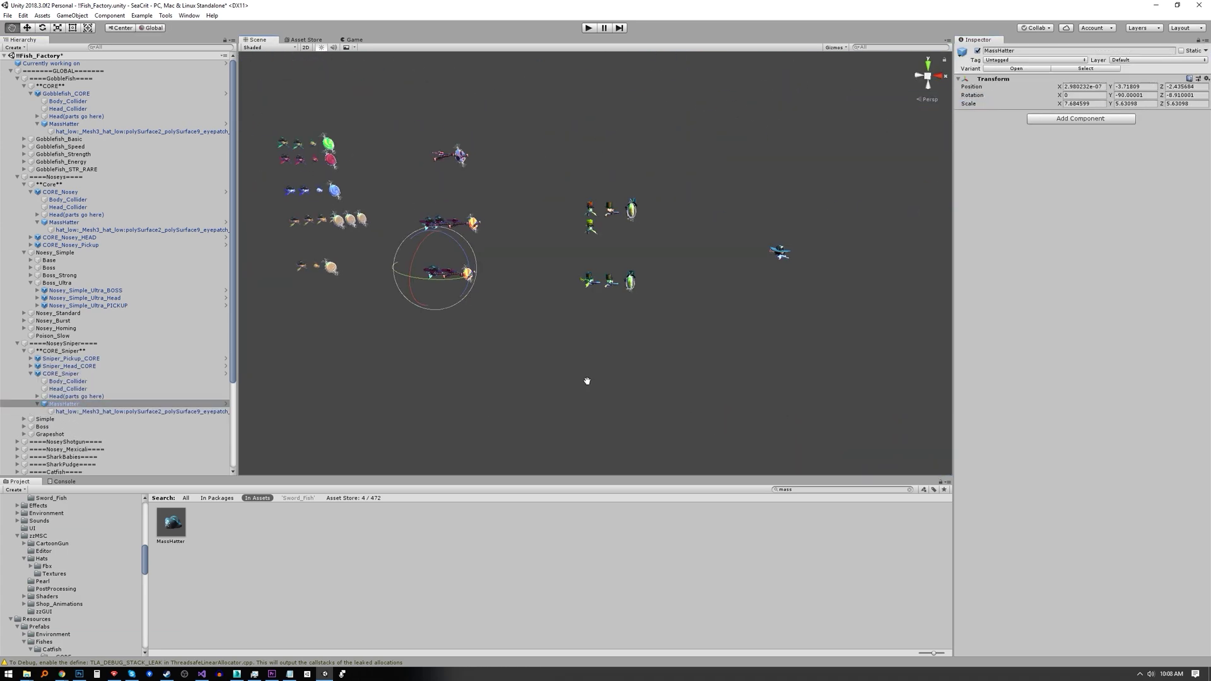
pyautogui.click(560, 353)
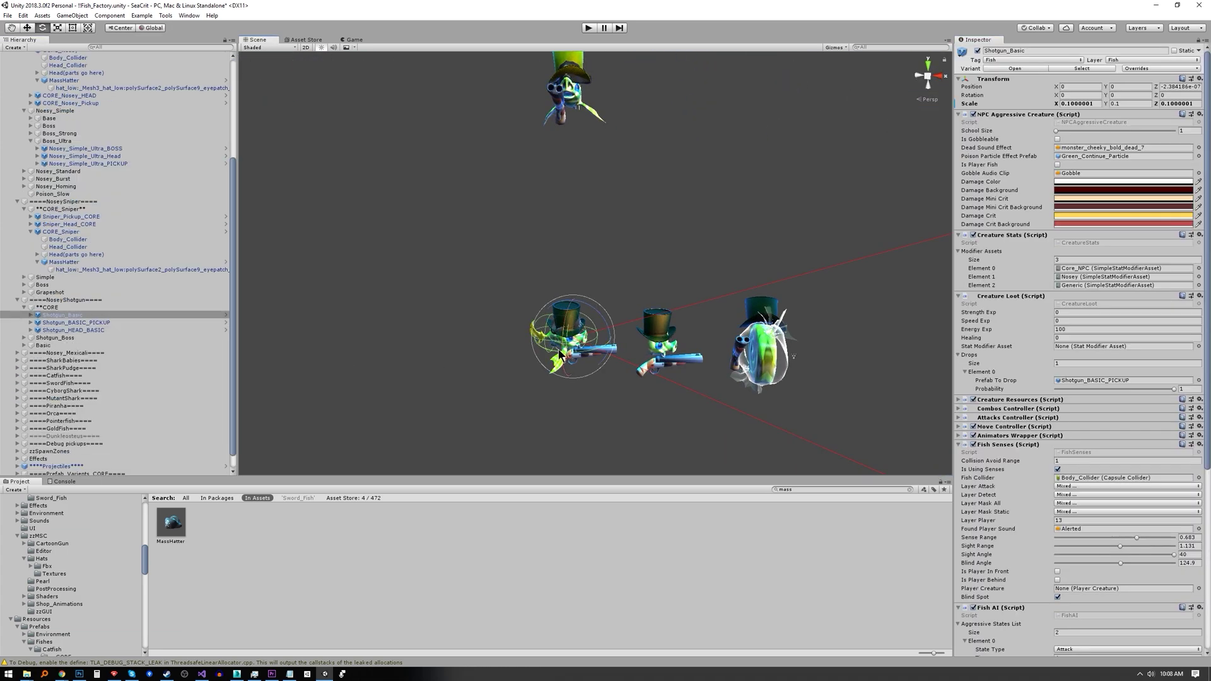
pyautogui.click(568, 310)
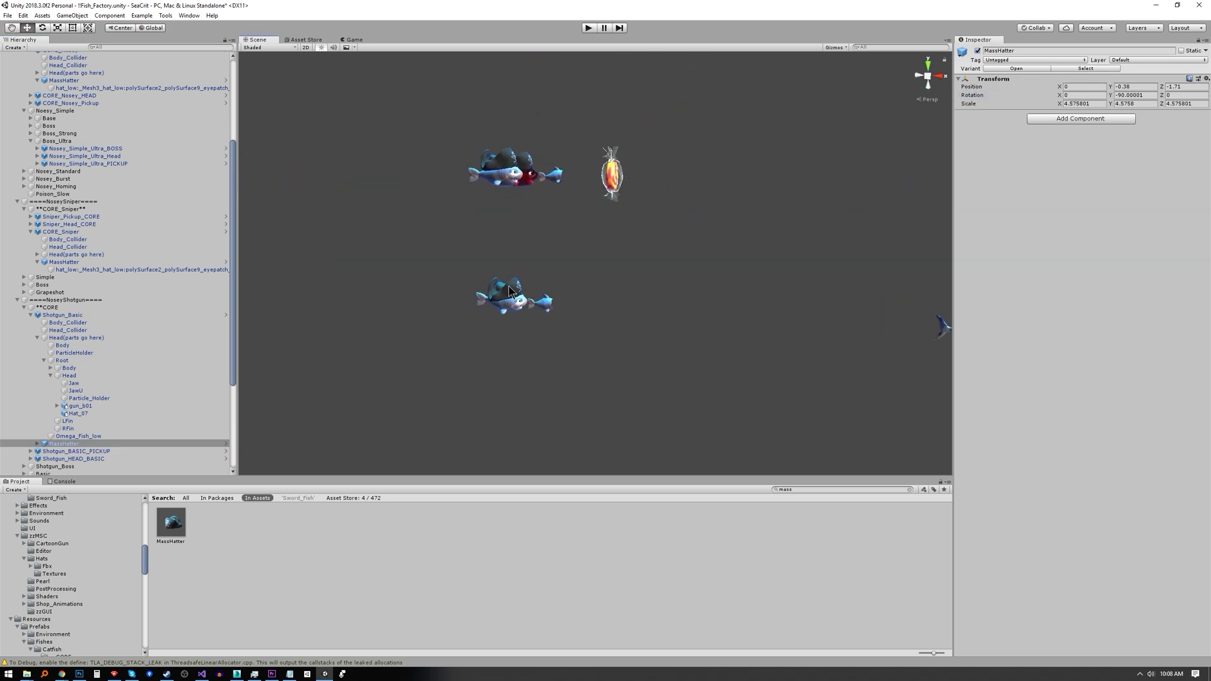
# - Position and rotate the MassHatter hats on CORE_SharkBaby and Core_Shark_Pudge
pyautogui.click(501, 281)
pyautogui.press('e')
pyautogui.scroll(-3, 749, 341)
pyautogui.click(539, 312)
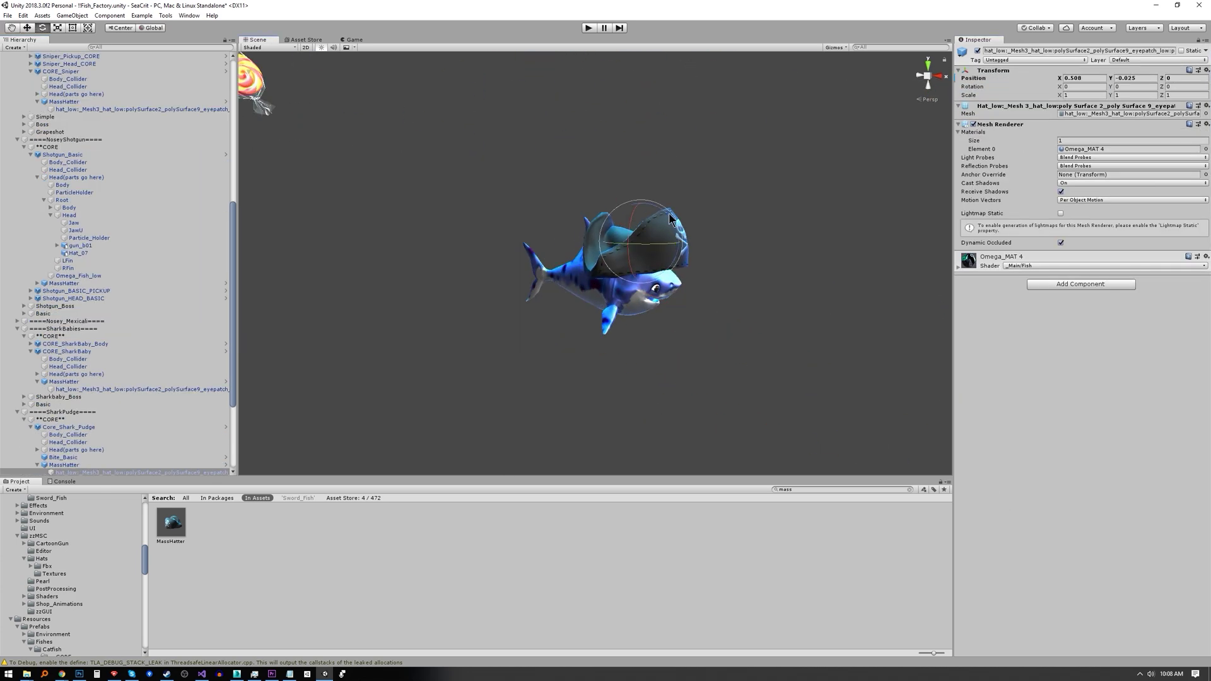
pyautogui.moveTo(656, 234); pyautogui.dragTo(671, 260)
pyautogui.rightClick(1006, 70)
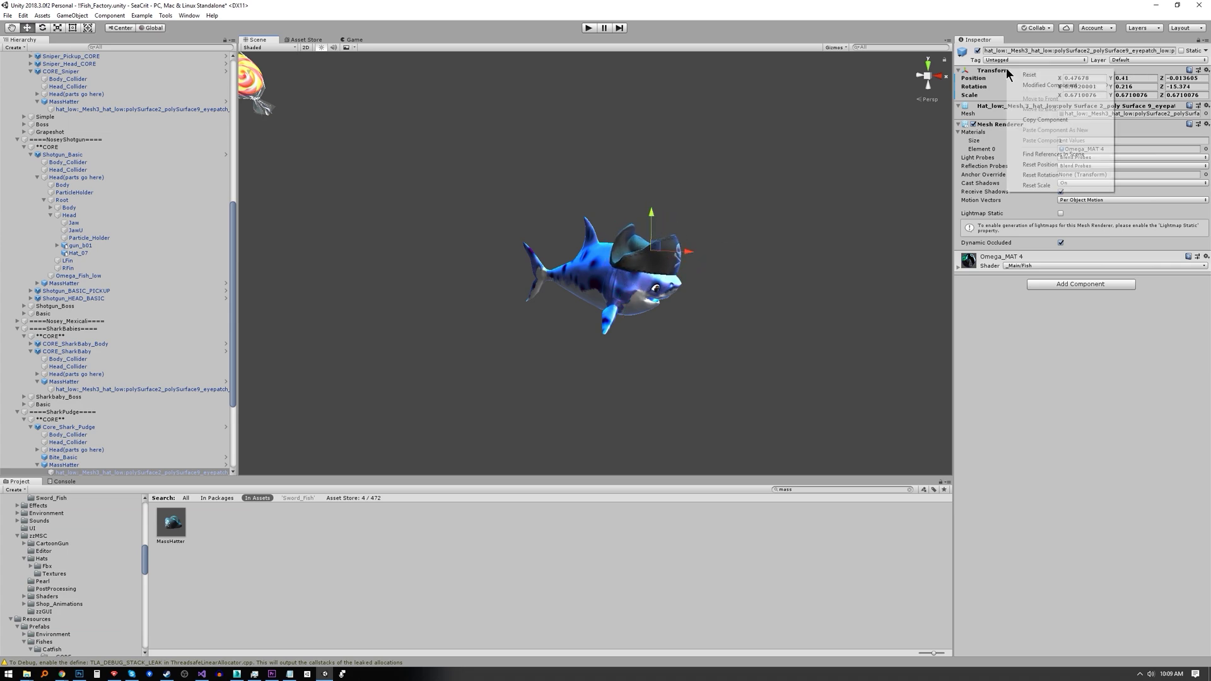
pyautogui.click(1022, 74)
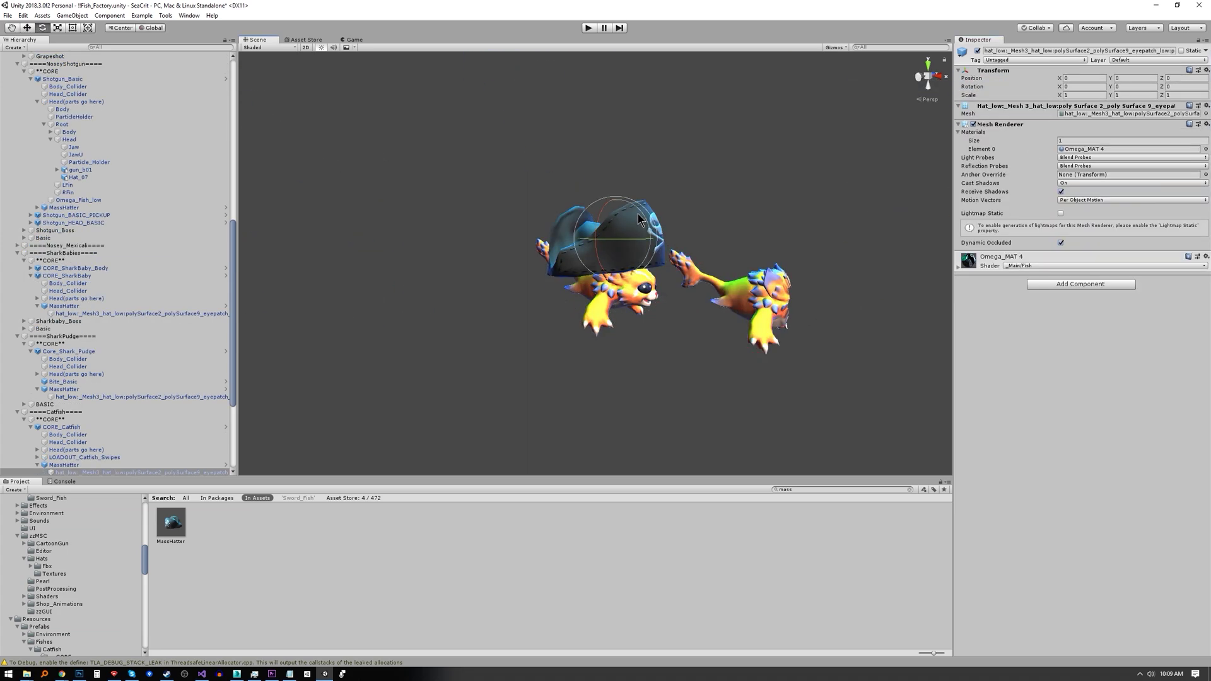
# - Fit the MassHatter hat mesh on CORE_Catfish with a scale of about 0.39 and a Z rotation of about -12 degrees
pyautogui.press('r')
pyautogui.press('w')
pyautogui.moveTo(616, 239); pyautogui.dragTo(674, 233)
pyautogui.press('e')
pyautogui.press('r')
pyautogui.press('w')
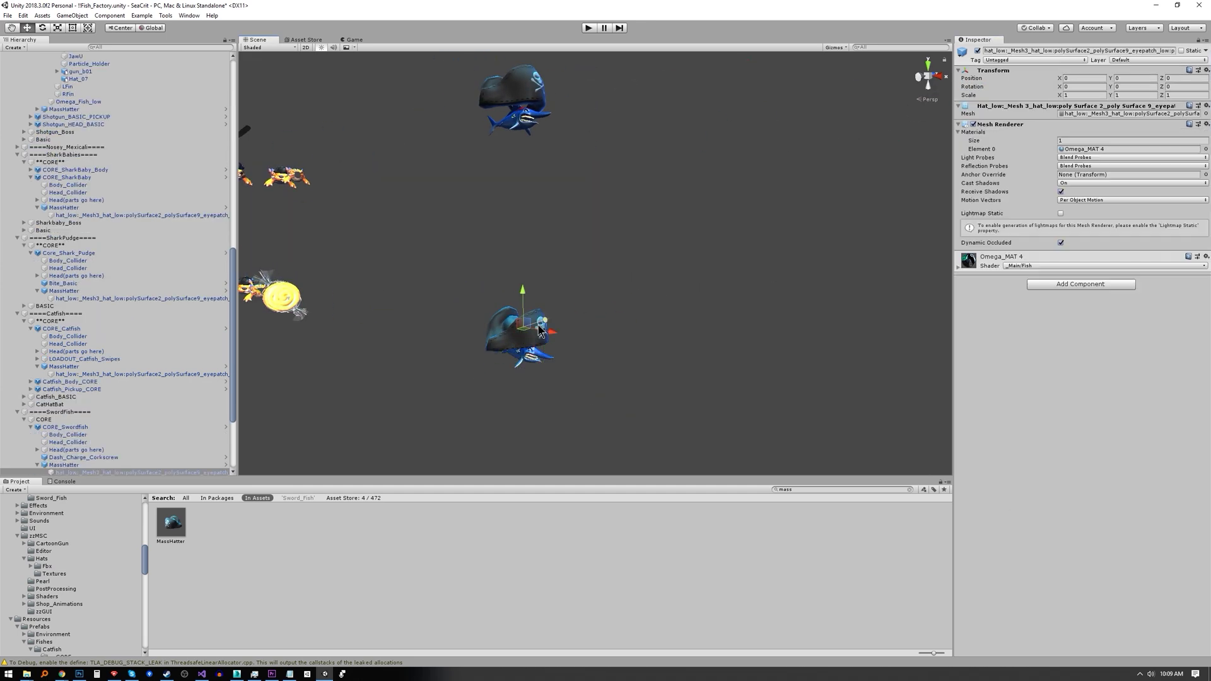
# - Fit the MassHatter hat mesh on CORE_Swordfish with a scale of about 0.28 and a Z rotation of about -10 degrees
pyautogui.press('f')
pyautogui.press('r')
pyautogui.moveTo(595, 264); pyautogui.dragTo(558, 268)
pyautogui.press('e')
pyautogui.press('w')
pyautogui.moveTo(634, 241); pyautogui.dragTo(643, 279)
pyautogui.press('x')
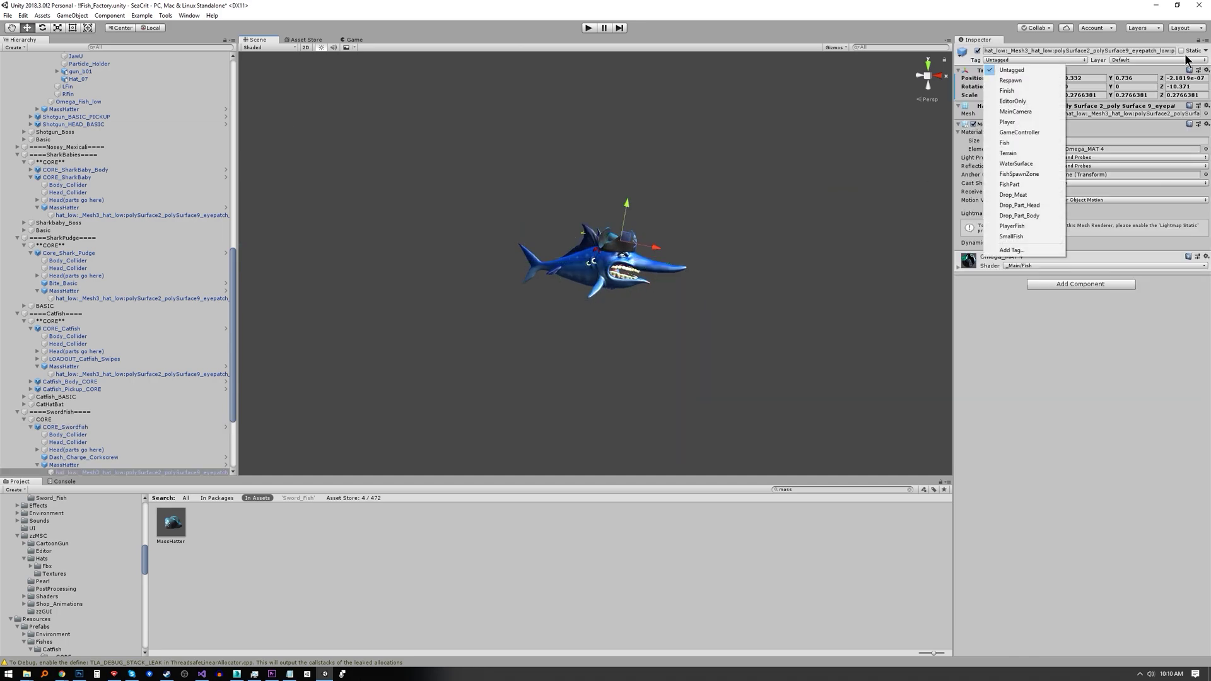
pyautogui.click(763, 319)
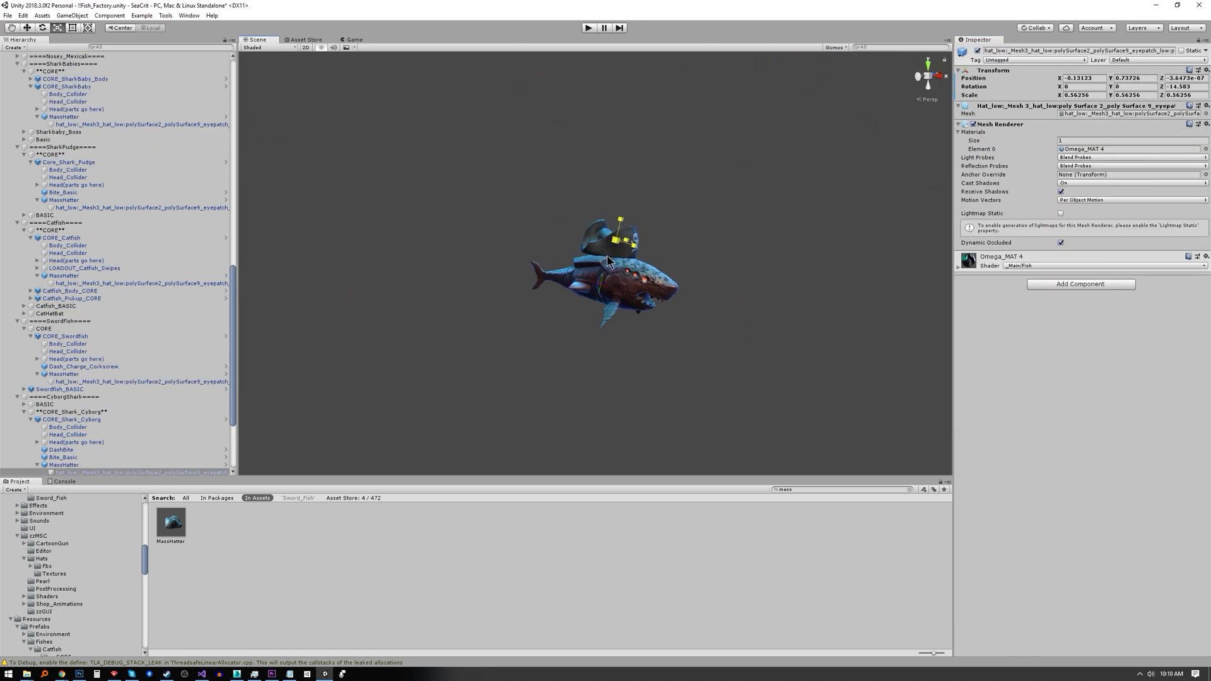
# - Resize and rotate the MassHatter hats on CORE_Shark_Cyborg and Goldfish_BASIC to fit their heads
pyautogui.keyDown('alt'); pyautogui.moveTo(606, 337); pyautogui.dragTo(751, 277); pyautogui.keyUp('alt')
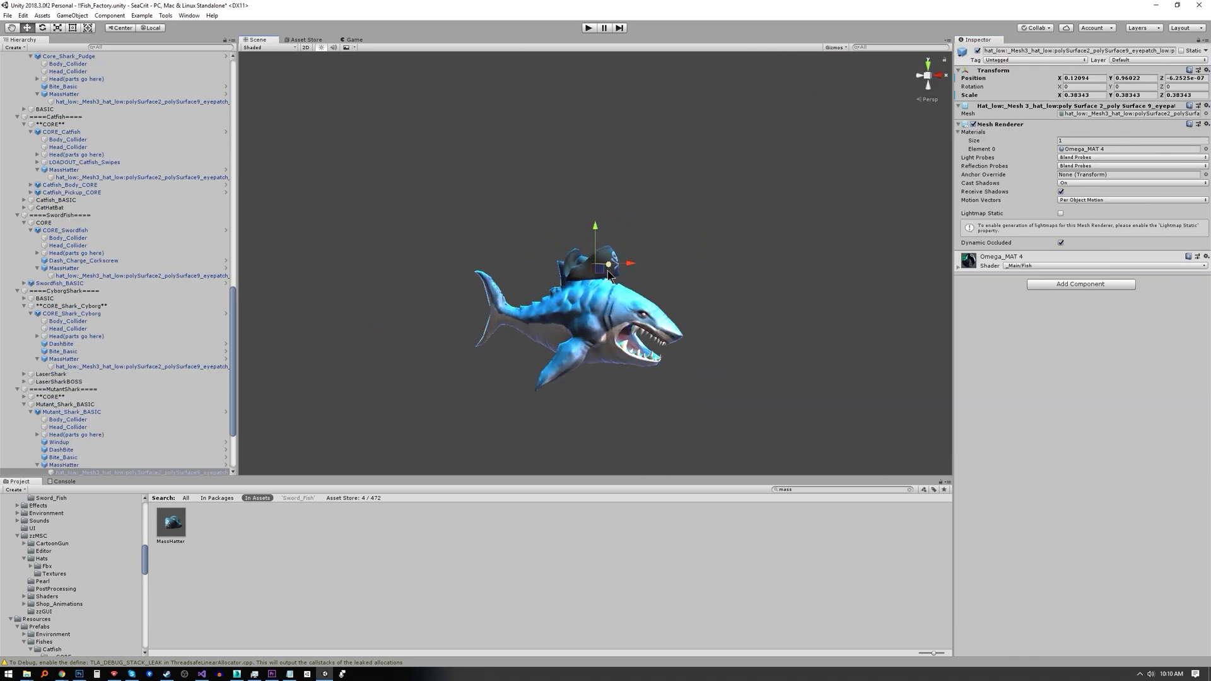
pyautogui.press('e')
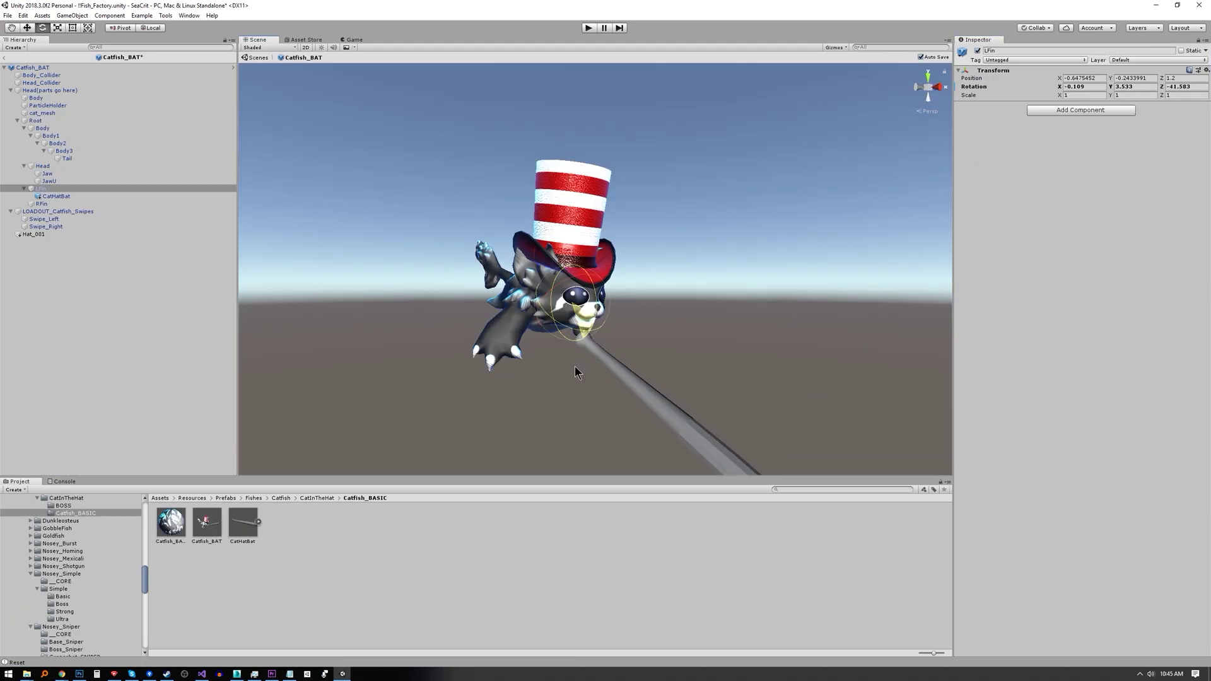
# - Rotate the LFin bone that holds the CatHatBat in the Catfish_BAT prefab
pyautogui.moveTo(575, 366); pyautogui.dragTo(575, 366)
pyautogui.moveTo(596, 309); pyautogui.dragTo(565, 239)
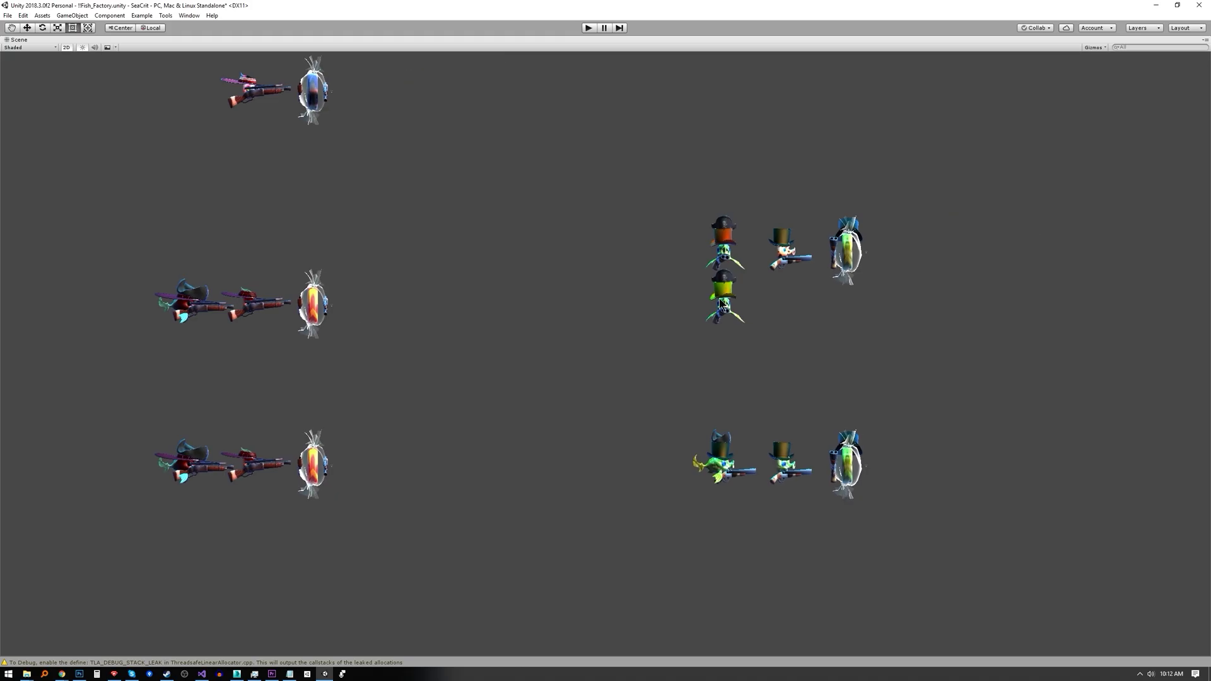
pyautogui.hotkey('shift', 'space')
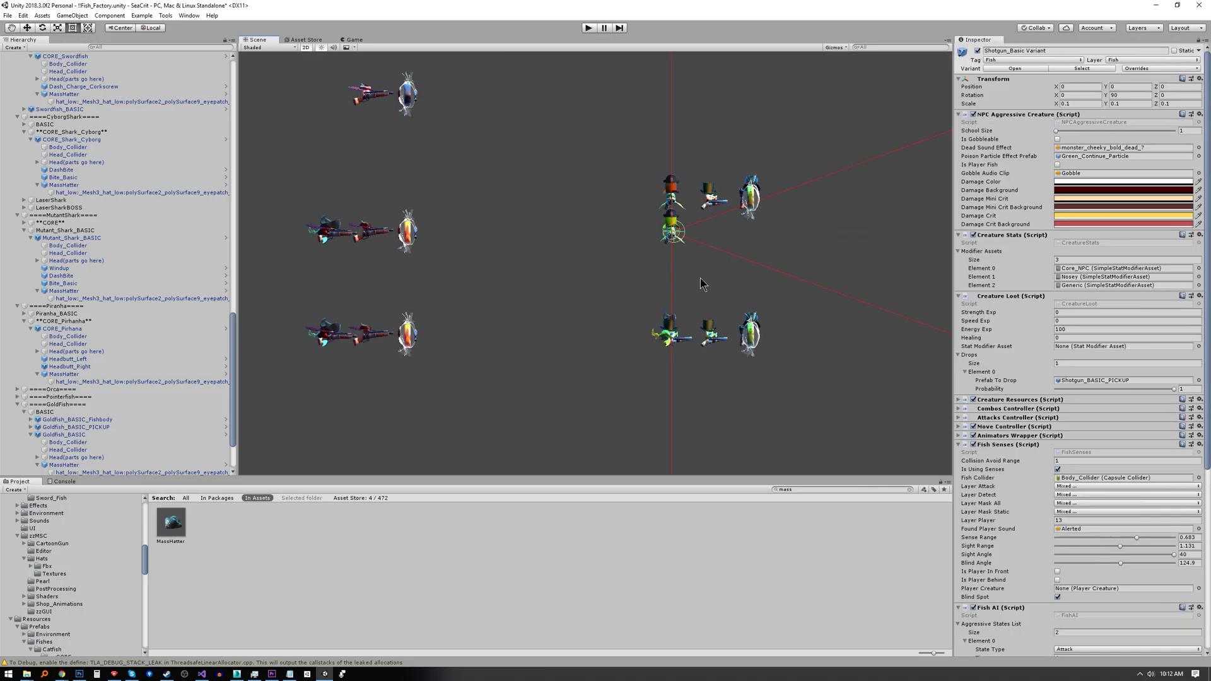
# - Set the Y rotation of Shotgun_Basic BOSS to 0
pyautogui.scroll(5, 701, 278)
pyautogui.click(670, 230)
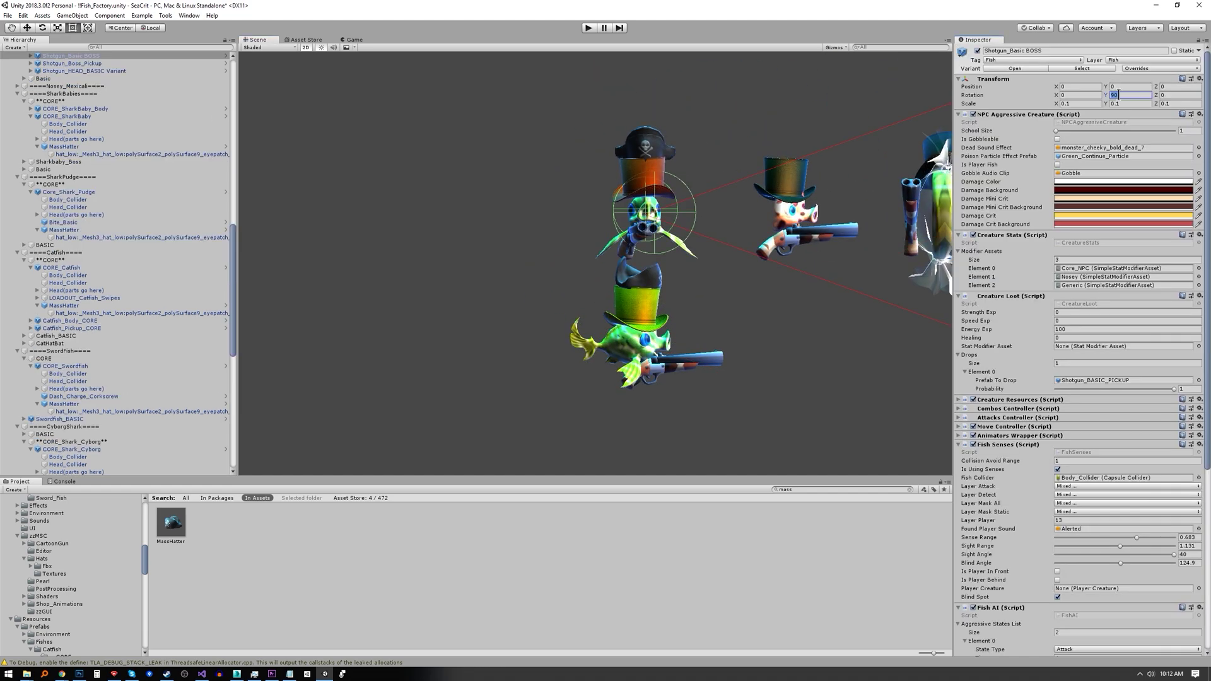
pyautogui.write('0')
pyautogui.moveTo(631, 276); pyautogui.dragTo(574, 332, button='middle')
pyautogui.press('2')
pyautogui.keyDown('alt'); pyautogui.moveTo(574, 332); pyautogui.dragTo(706, 271); pyautogui.keyUp('alt')
pyautogui.click(707, 271)
pyautogui.hotkey('ctrl', 'z')
pyautogui.scroll(3, 145, 118)
pyautogui.scroll(5, 145, 118)
# - Open the Shotgun_Basic prefab for editing and select its Head_Collider
pyautogui.click(104, 90)
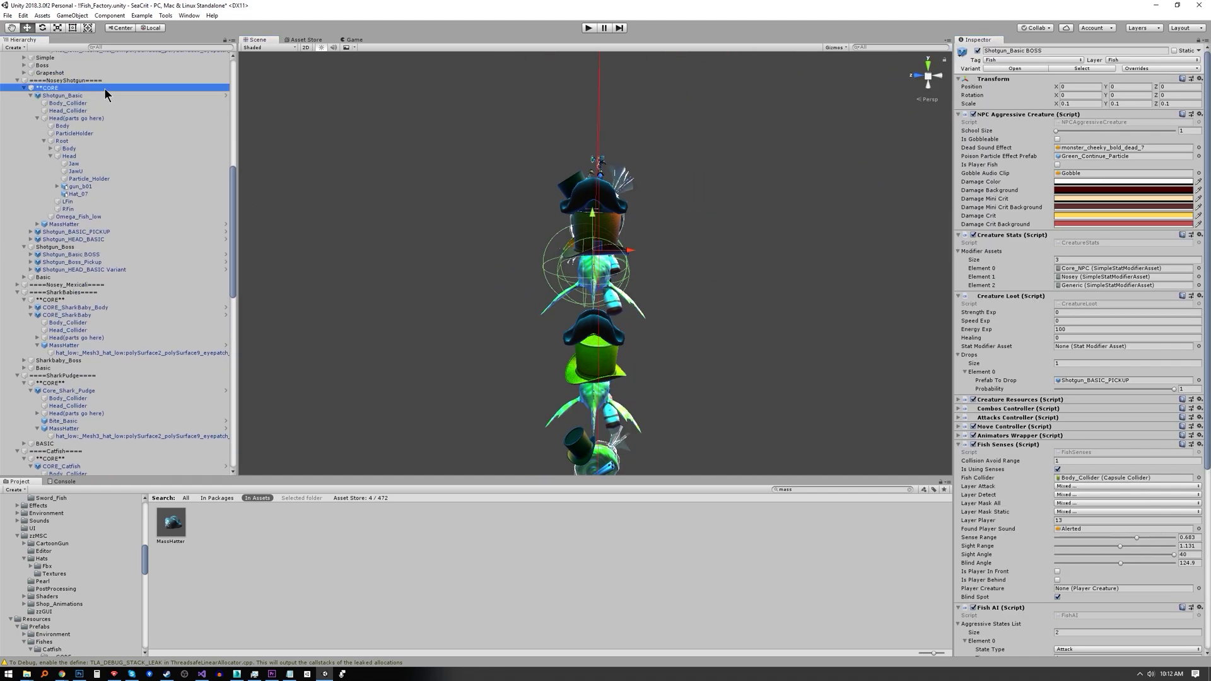
pyautogui.click(111, 95)
pyautogui.click(226, 98)
pyautogui.keyDown('alt'); pyautogui.moveTo(805, 319); pyautogui.dragTo(480, 335); pyautogui.keyUp('alt')
pyautogui.click(62, 159)
pyautogui.click(113, 91)
pyautogui.click(82, 76)
pyautogui.click(61, 82)
pyautogui.keyDown('alt'); pyautogui.moveTo(744, 353); pyautogui.dragTo(569, 362); pyautogui.keyUp('alt')
pyautogui.moveTo(568, 361); pyautogui.dragTo(571, 387, button='right')
# - Set the Head_Collider capsule's Center Z to 0 and apply that override to the _CORE_Fish prefab
pyautogui.click(1146, 163)
pyautogui.click(1193, 163)
pyautogui.write('0')
pyautogui.rightClick(980, 165)
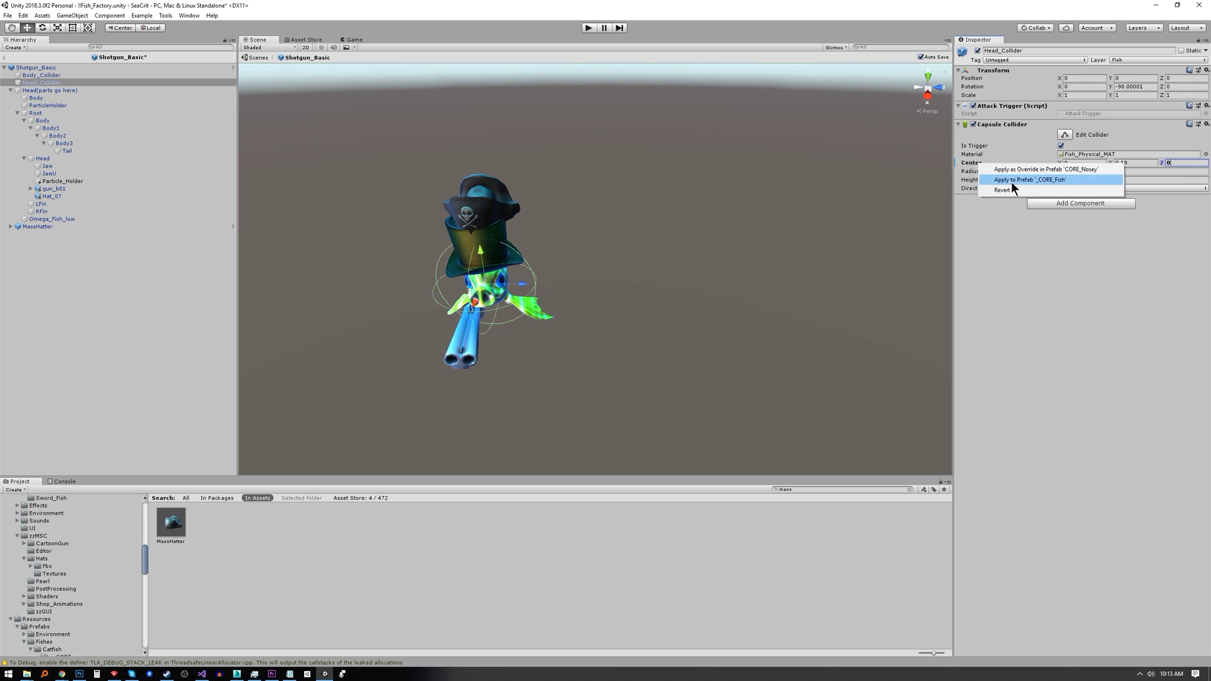
pyautogui.click(1006, 182)
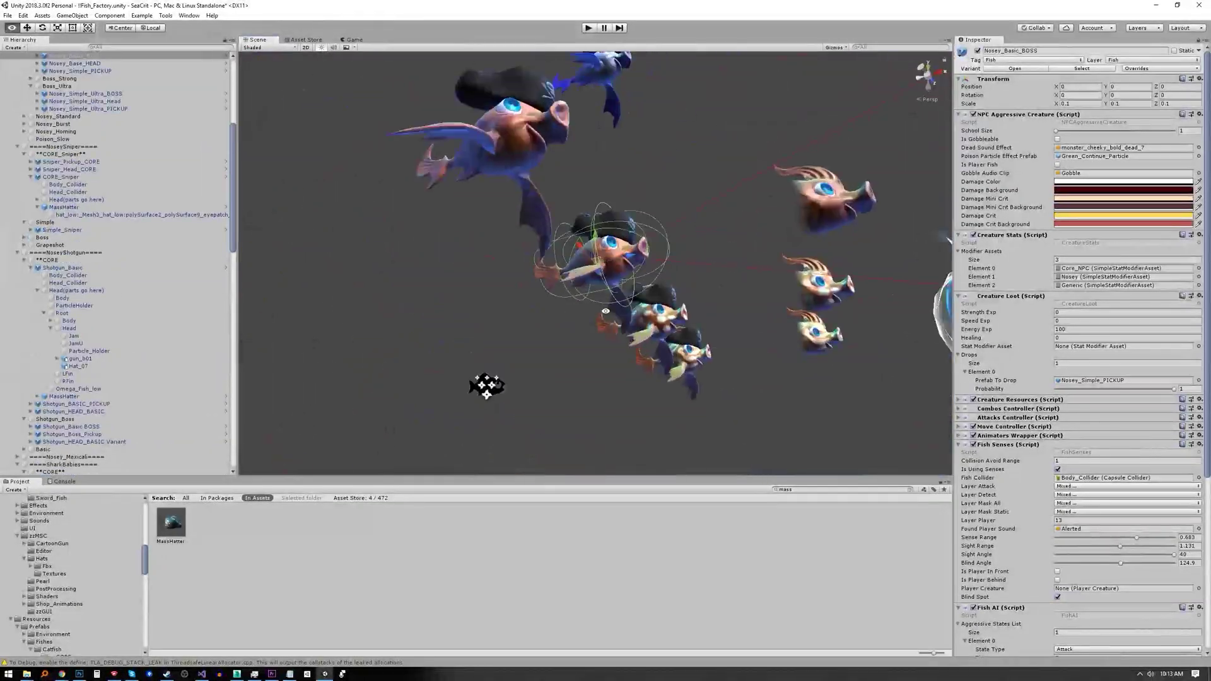
pyautogui.keyDown('alt'); pyautogui.moveTo(481, 386); pyautogui.dragTo(627, 348); pyautogui.keyUp('alt')
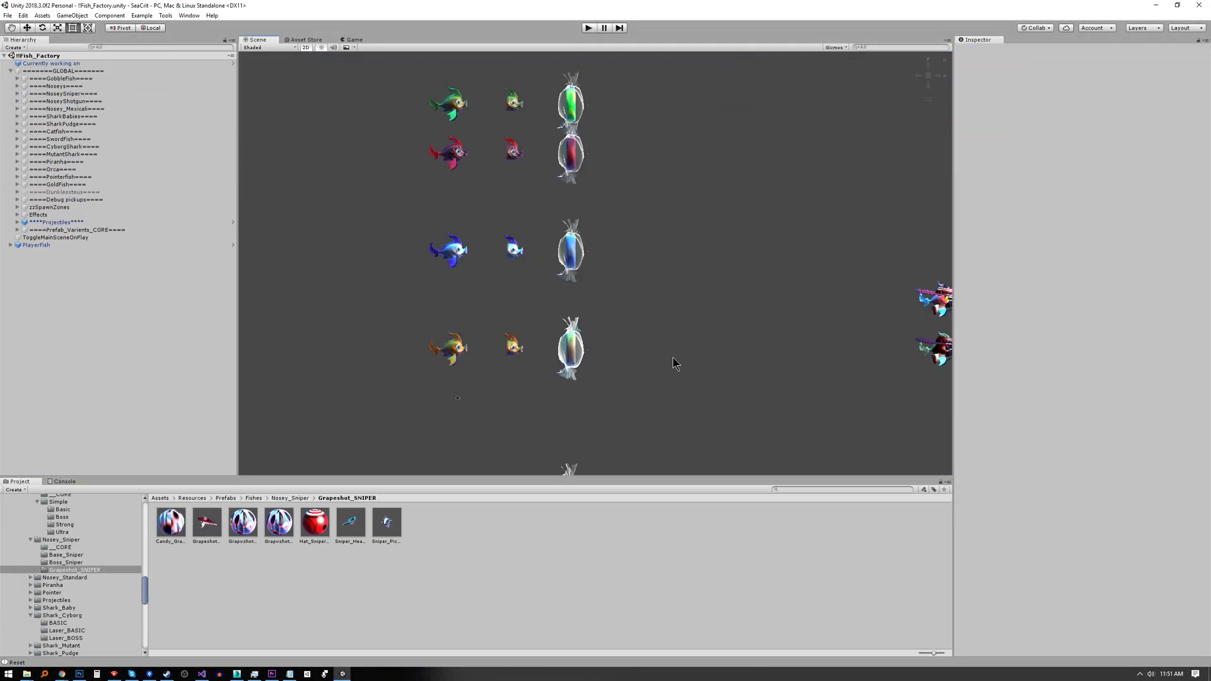
# - Examine the rows of fish families laid out across Fish_Factory in a maximized 2D scene view
pyautogui.hotkey('alt', 'w')
pyautogui.press('Escape')
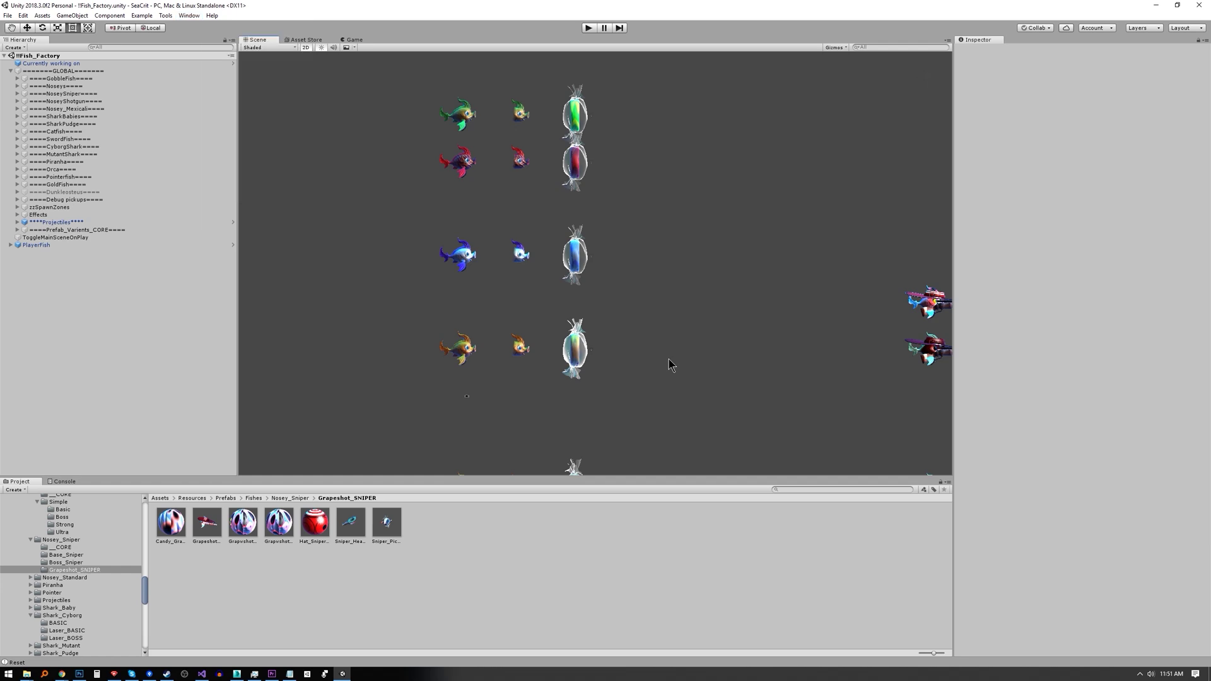
pyautogui.hotkey('shift', 'space')
pyautogui.scroll(-5, 704, 369)
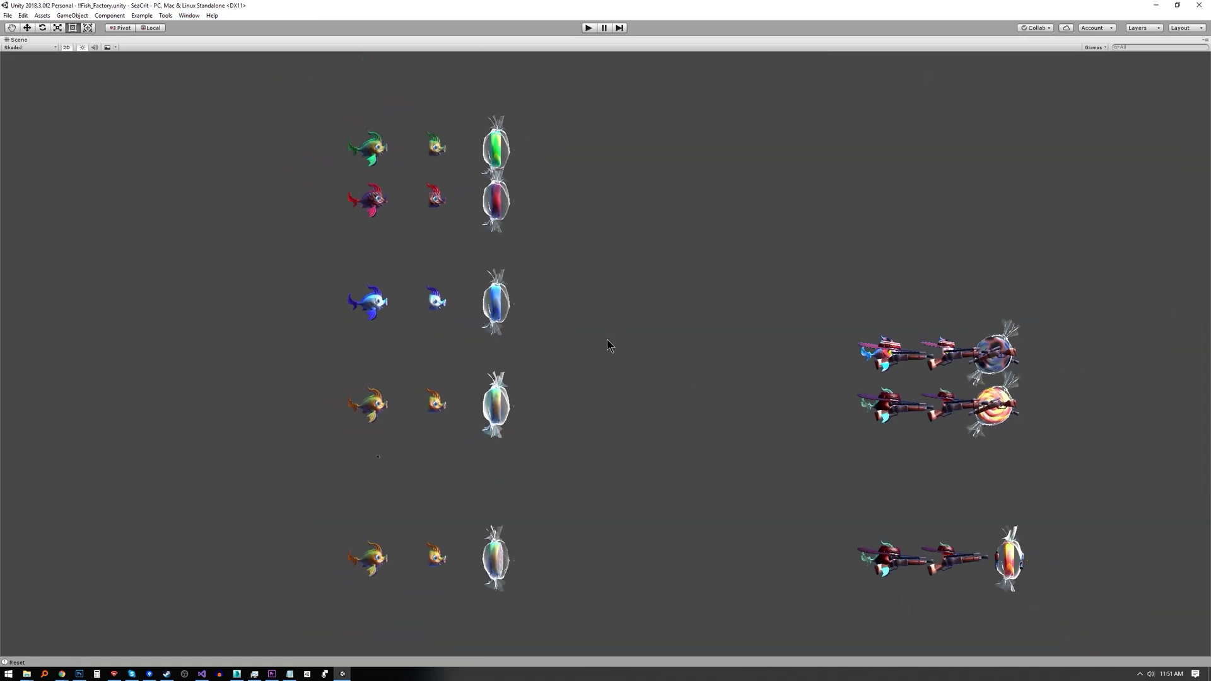
pyautogui.moveTo(868, 418); pyautogui.dragTo(992, 357, button='middle')
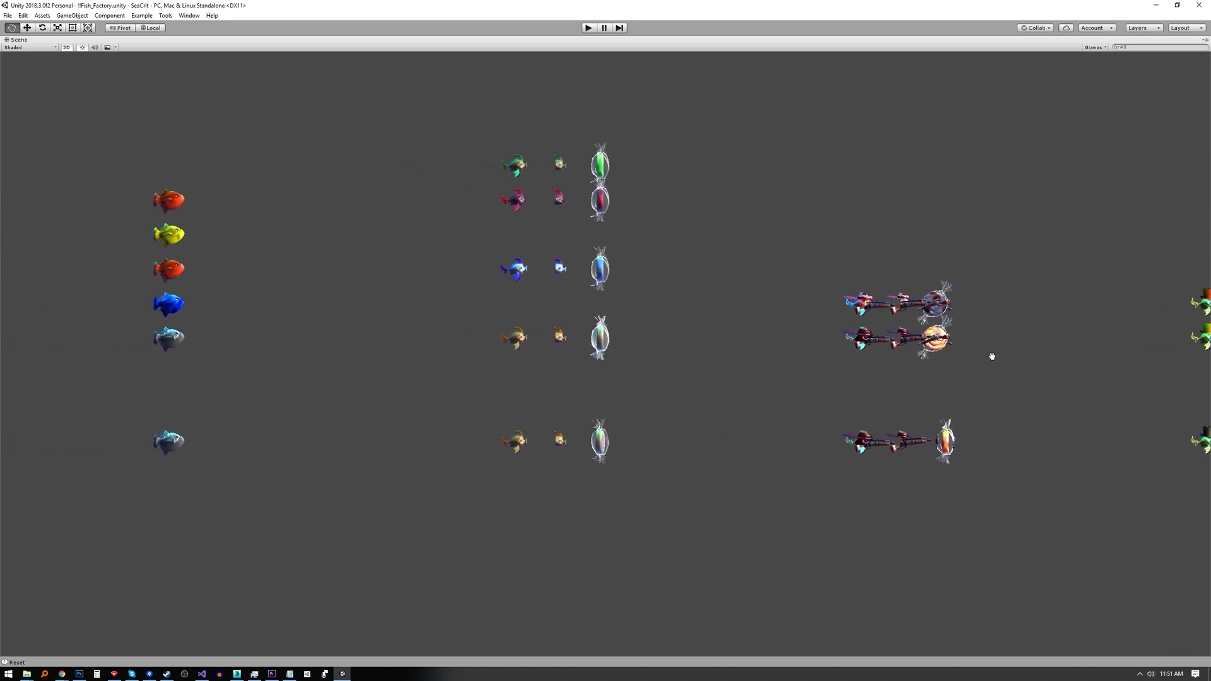
pyautogui.moveTo(1183, 390); pyautogui.dragTo(193, 363, button='middle')
pyautogui.moveTo(1195, 414)
pyautogui.mouseDown(button='middle')
pyautogui.moveTo(324, 375)
pyautogui.moveTo(963, 414)
pyautogui.mouseUp(button='middle')
pyautogui.hotkey('shift', 'space')
# - Examine the same fish lineup in the perspective scene view, moving across all families
pyautogui.press('2')
pyautogui.moveTo(340, 382); pyautogui.dragTo(646, 411, button='middle')
pyautogui.scroll(-3, 398, 358)
pyautogui.keyDown('alt'); pyautogui.moveTo(398, 356); pyautogui.dragTo(498, 336); pyautogui.keyUp('alt')
pyautogui.moveTo(498, 336); pyautogui.dragTo(833, 337, button='middle')
pyautogui.scroll(-10, 721, 334)
pyautogui.scroll(3, 711, 327)
pyautogui.moveTo(775, 266); pyautogui.dragTo(703, 284, button='middle')
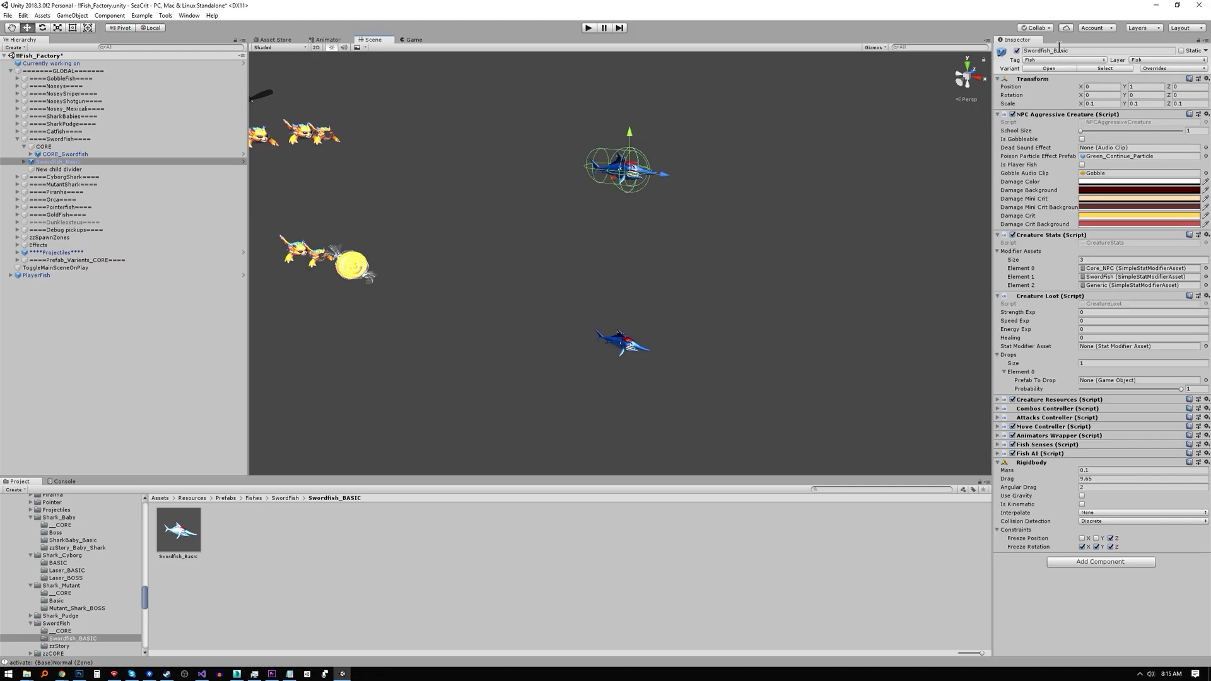
# - Rename the Swordfish_Basic instance in the scene to Swordfish_Renamed and check its overrides
pyautogui.doubleClick(1060, 53)
pyautogui.write('Renamed')
pyautogui.press('Return')
pyautogui.click(1143, 68)
pyautogui.click(731, 248)
# - Open the swordfish variant's prefab, rename its root object to Swordfish_Fis and return to the scene
pyautogui.click(627, 167)
pyautogui.click(1049, 69)
pyautogui.doubleClick(1057, 55)
pyautogui.write('Fismatch')
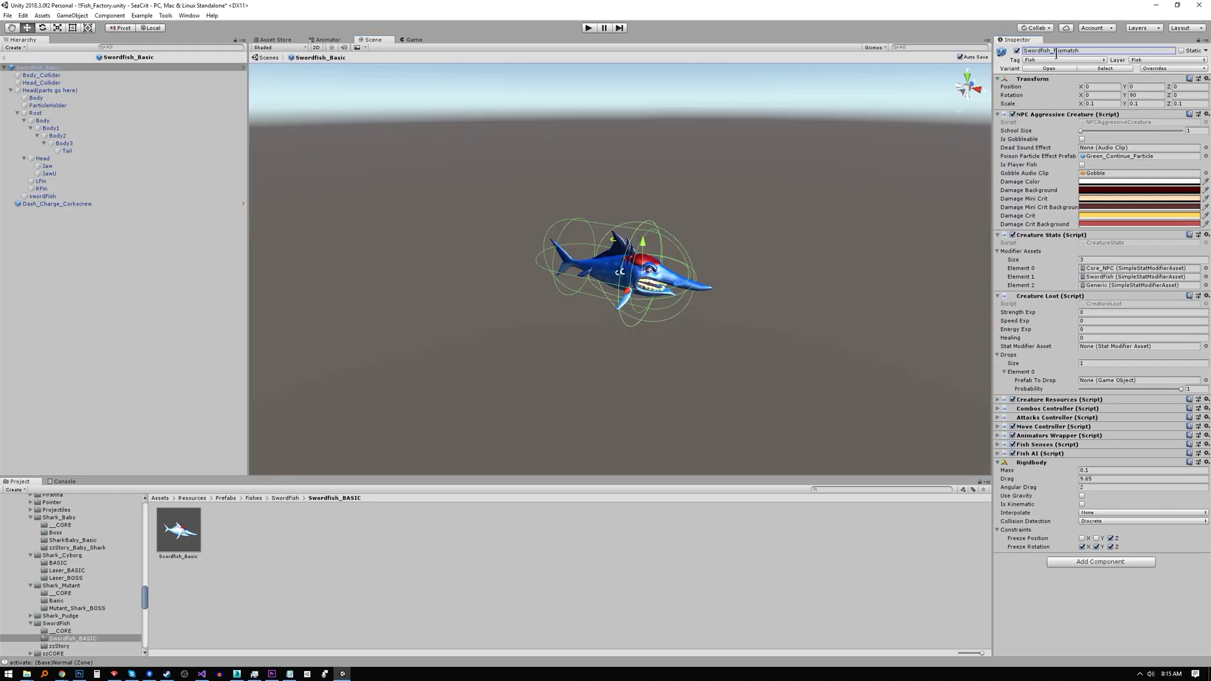
pyautogui.press('Return')
pyautogui.click(612, 349)
pyautogui.click(5, 56)
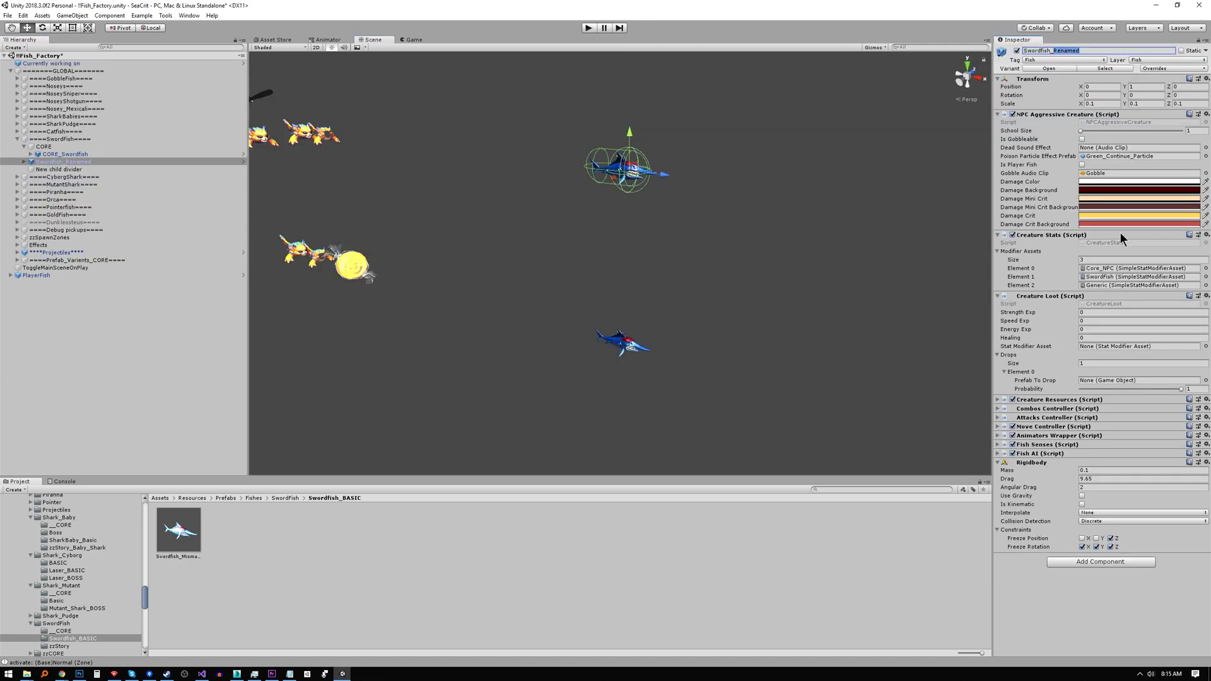
pyautogui.click(673, 273)
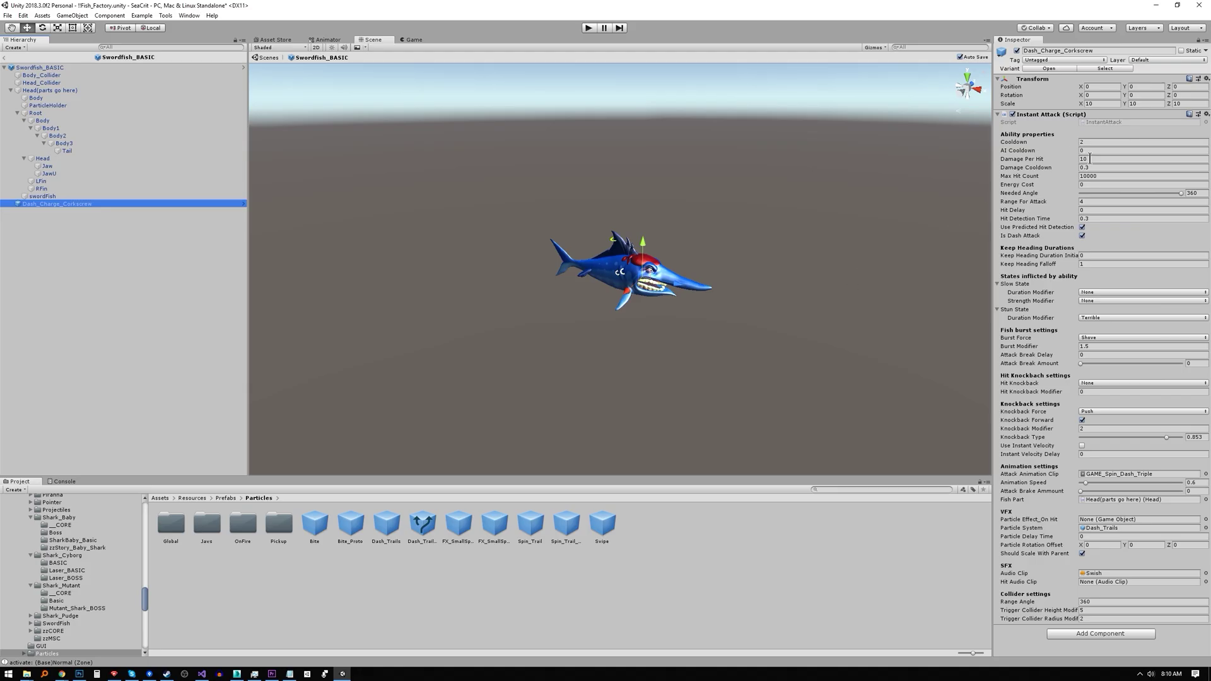
# - Set Damage Per Hit of Swordfish_BASIC's Dash_Charge_Corkscrew to 15, change it to 10 and apply the override to its source prefab
pyautogui.click(1123, 159)
pyautogui.write('15')
pyautogui.click(77, 204)
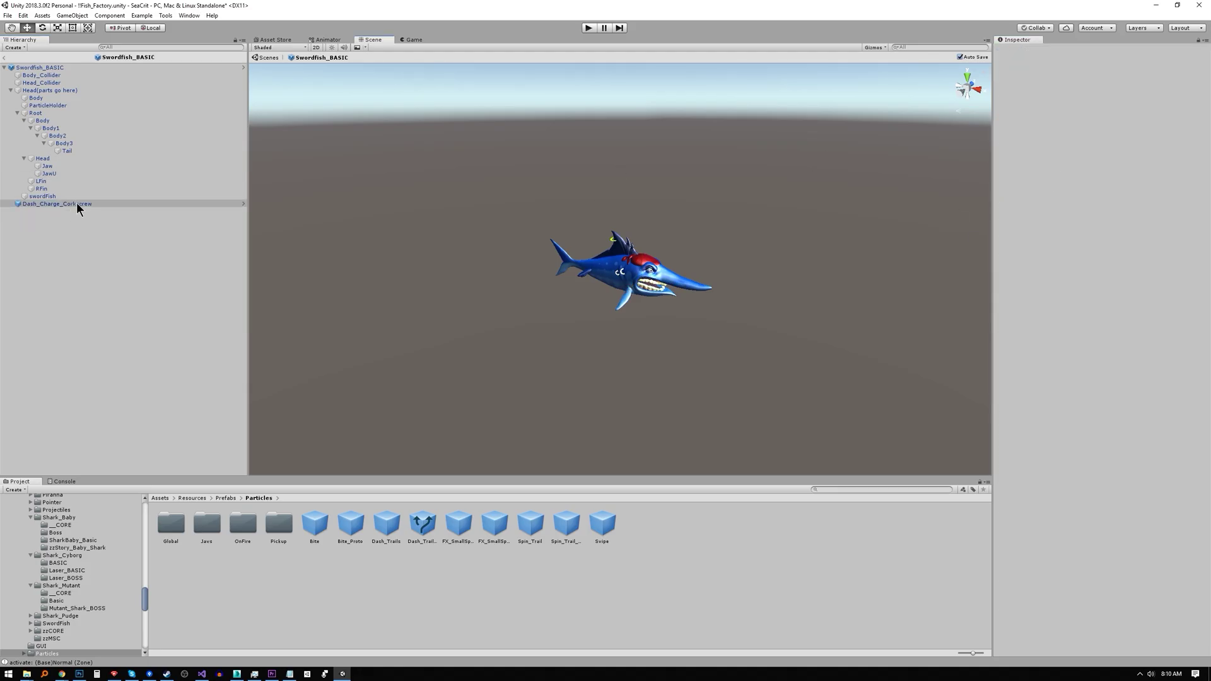
pyautogui.click(1096, 160)
pyautogui.write('10')
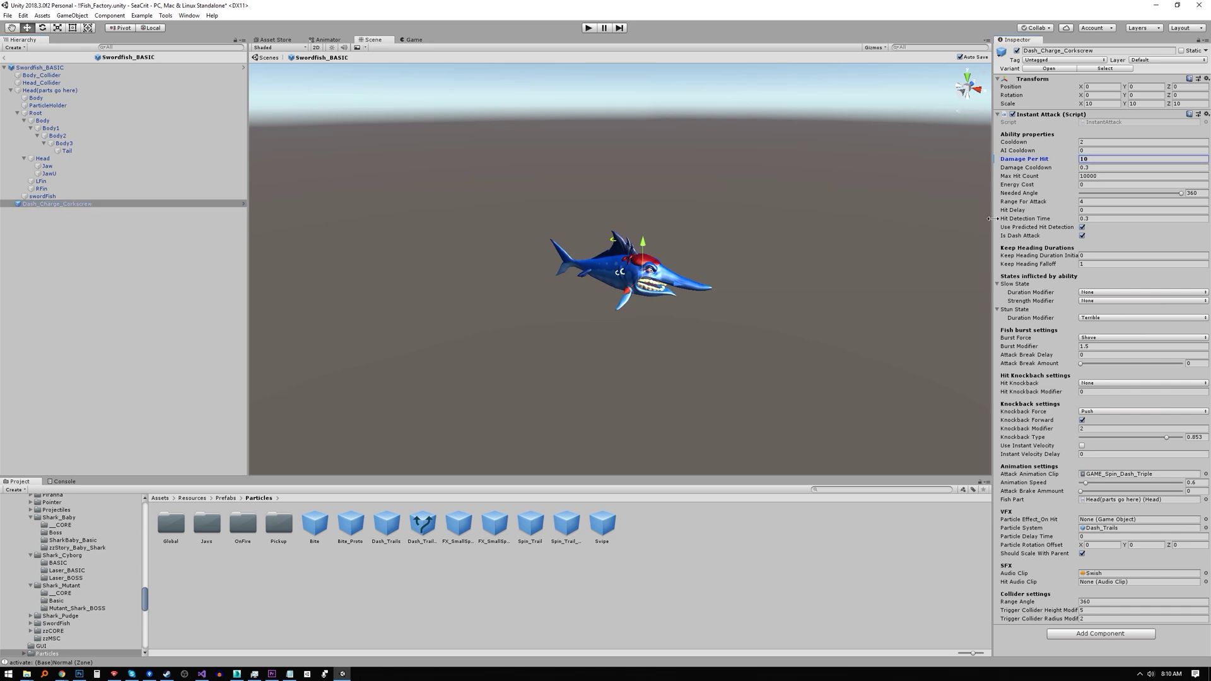
pyautogui.rightClick(1026, 163)
pyautogui.click(1066, 176)
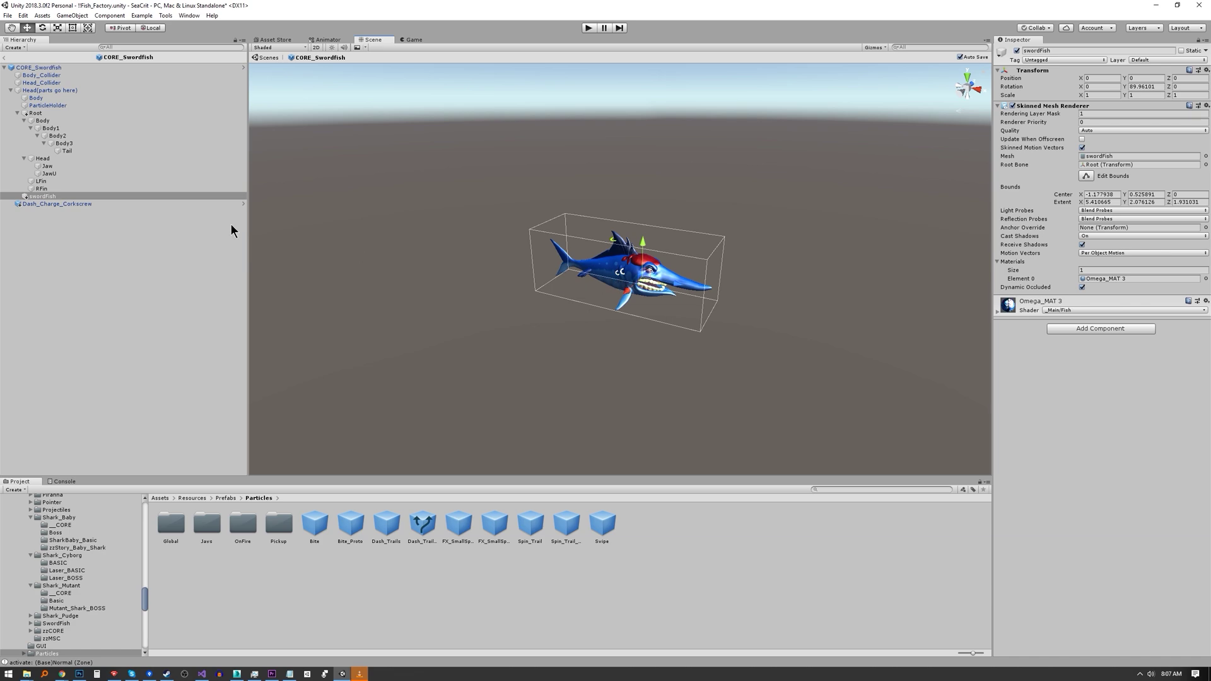
# - Trace the particle system of CORE_Swordfish's Dash_Charge_Corkscrew to the Dash_Trails prefab, examine it and return to the scene
pyautogui.click(92, 205)
pyautogui.click(1114, 526)
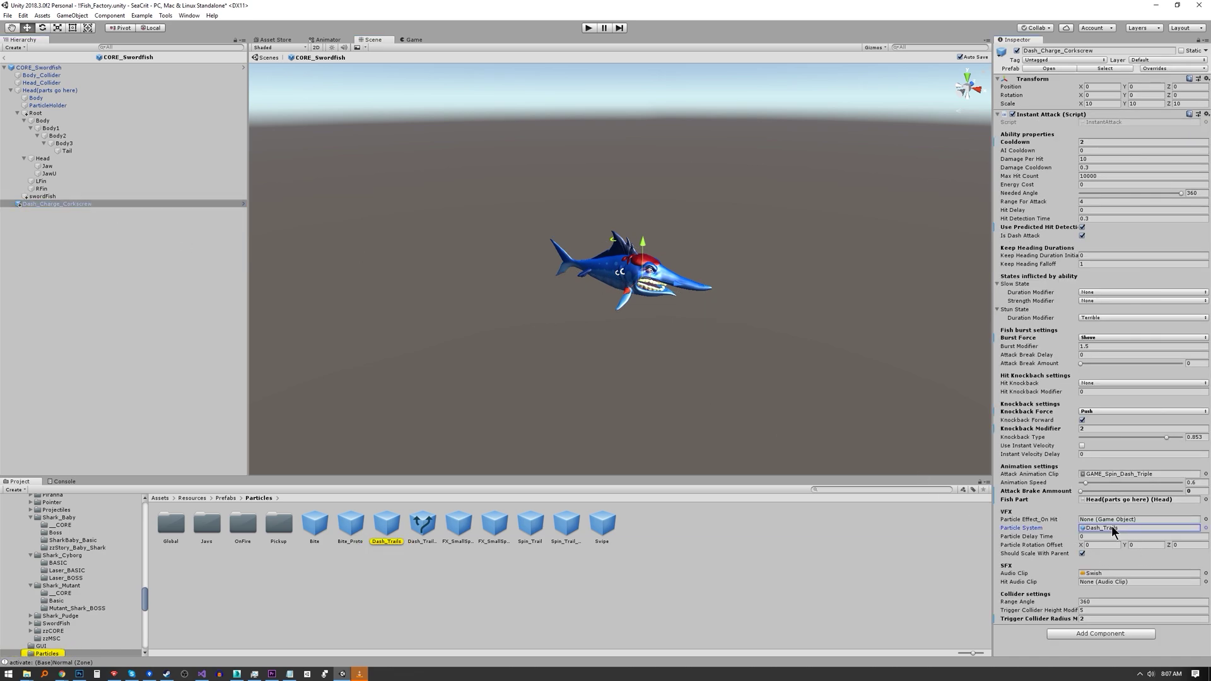
pyautogui.doubleClick(382, 521)
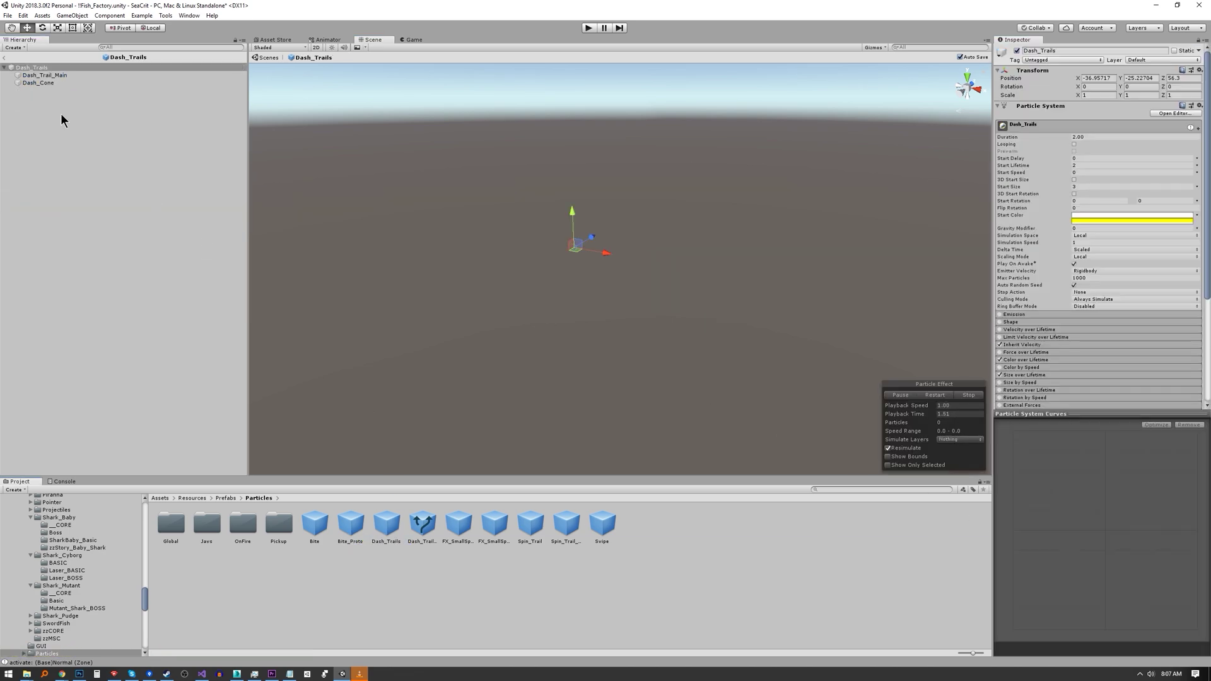
pyautogui.click(5, 57)
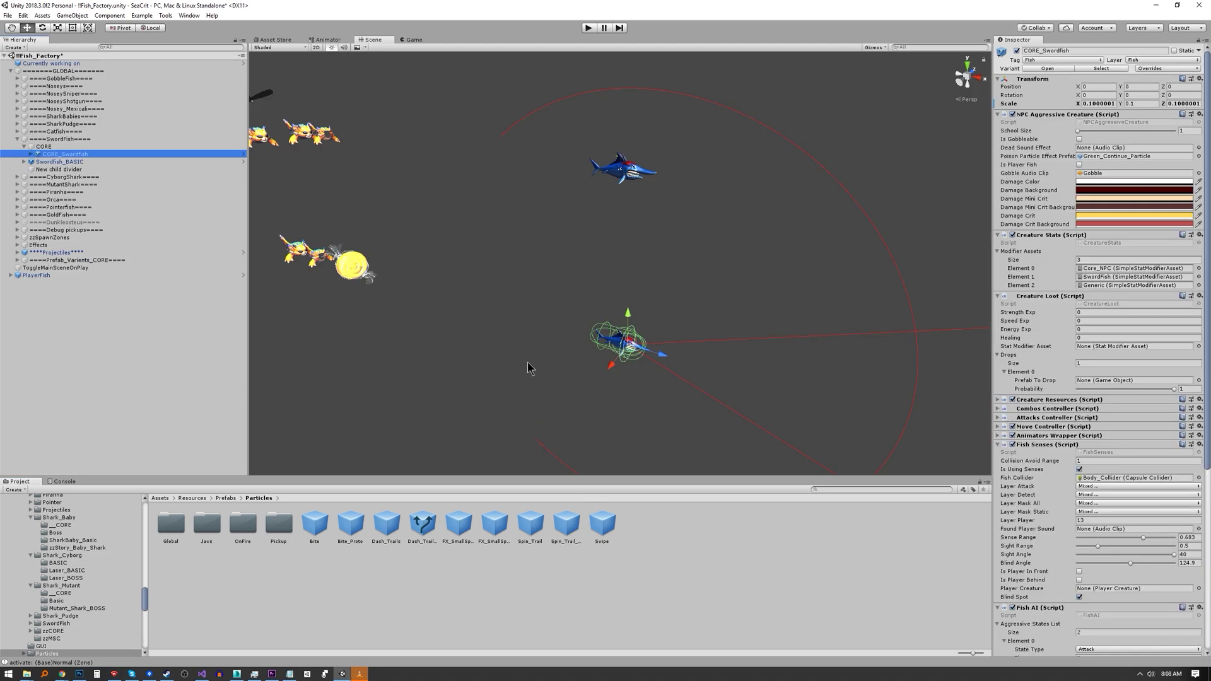
pyautogui.click(494, 364)
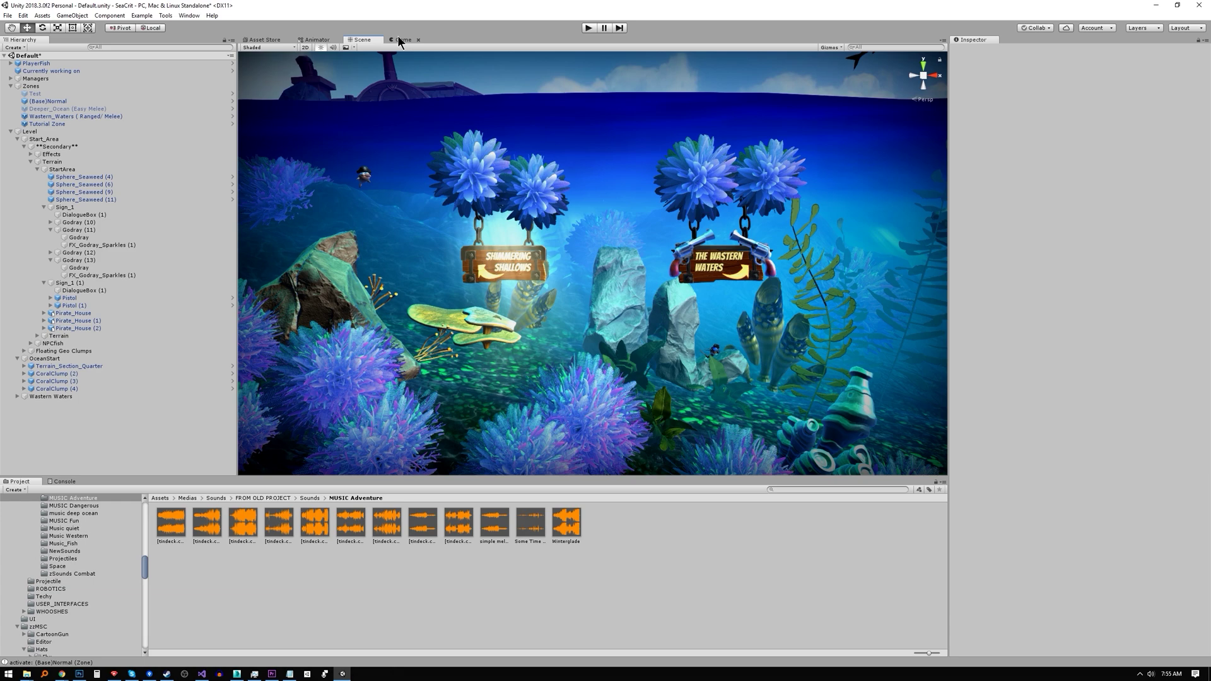
# - Add a second Inspector, detach it as a floating window and show the PlayerFish object in it
pyautogui.rightClick(398, 42)
pyautogui.moveTo(439, 90)
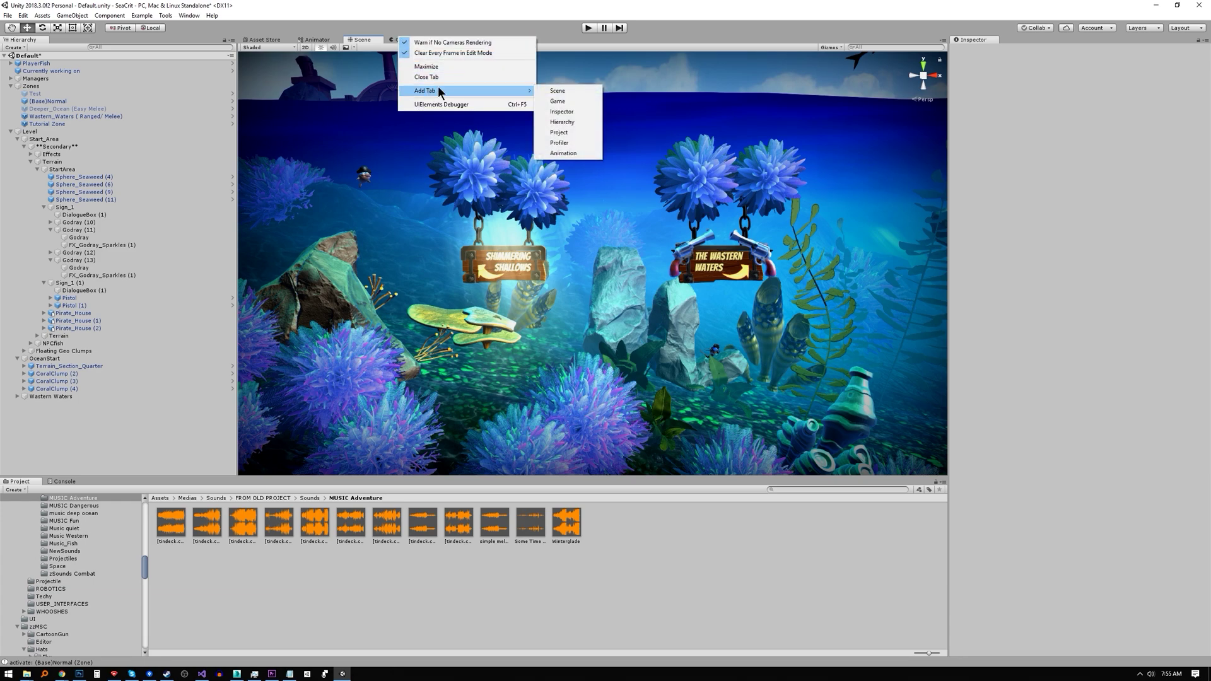
pyautogui.click(577, 115)
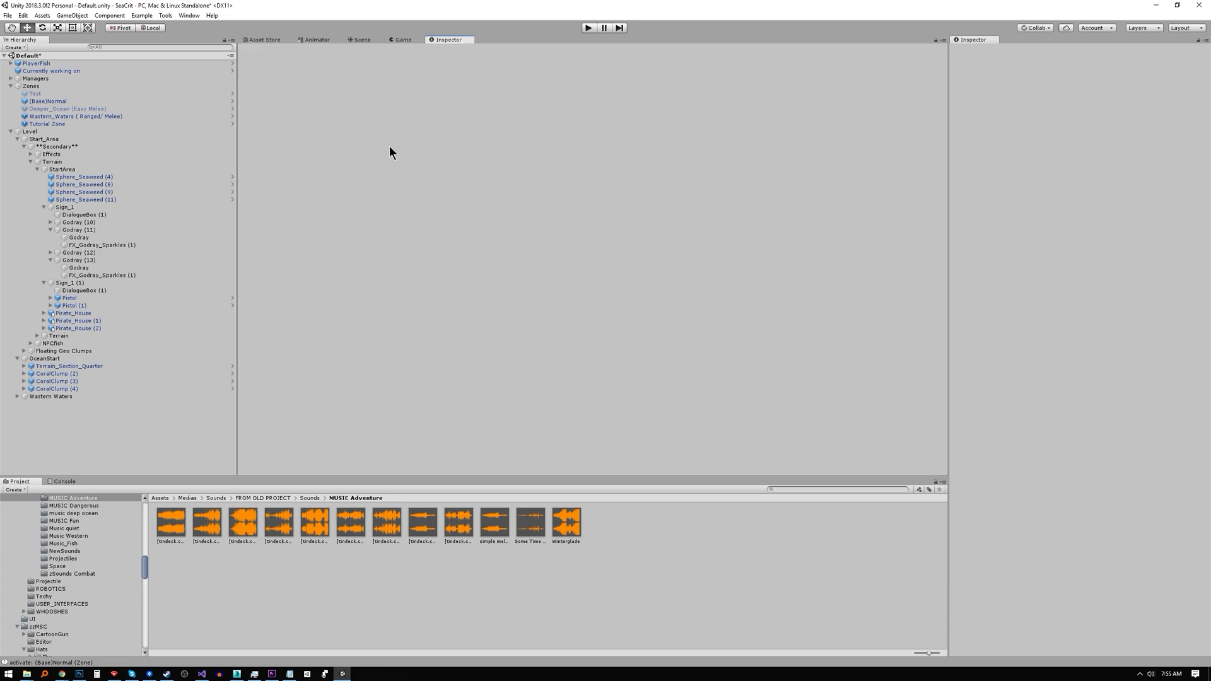
pyautogui.click(50, 65)
pyautogui.moveTo(449, 39); pyautogui.dragTo(535, 44)
pyautogui.moveTo(188, 204); pyautogui.dragTo(501, 247)
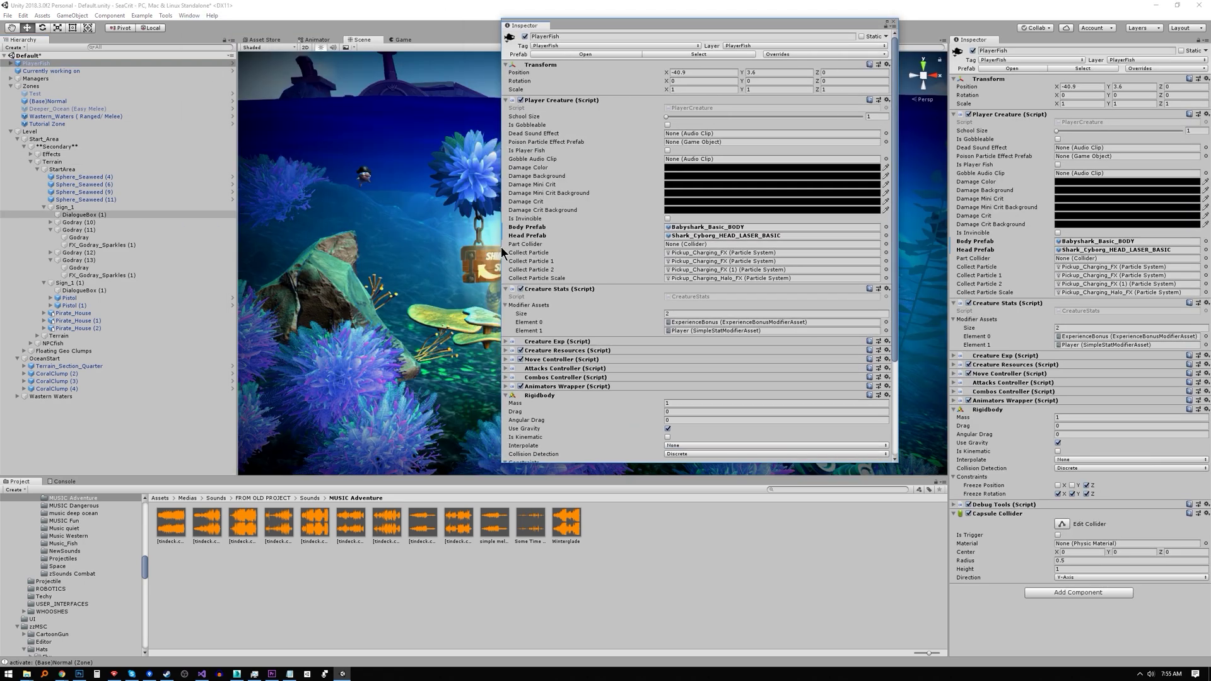
# - Place the floating Inspector clear of the scene, select Babyshark_NPC and frame it in the view
pyautogui.moveTo(698, 22); pyautogui.dragTo(887, 145)
pyautogui.click(364, 183)
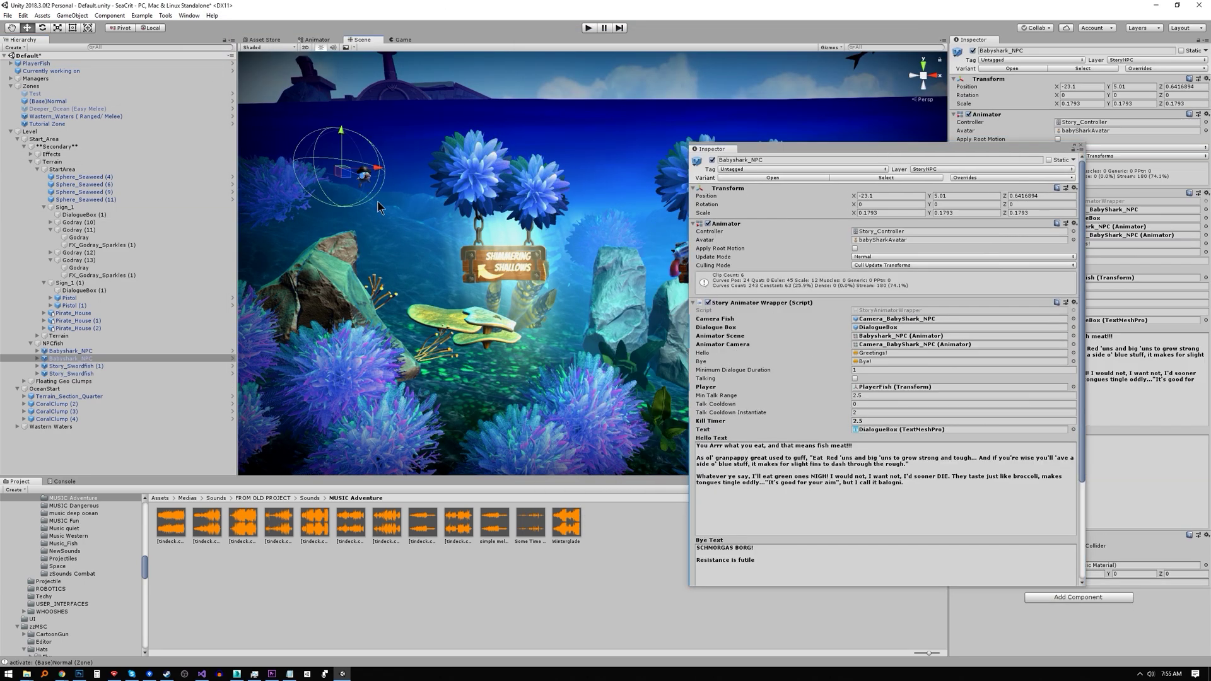
pyautogui.press('f')
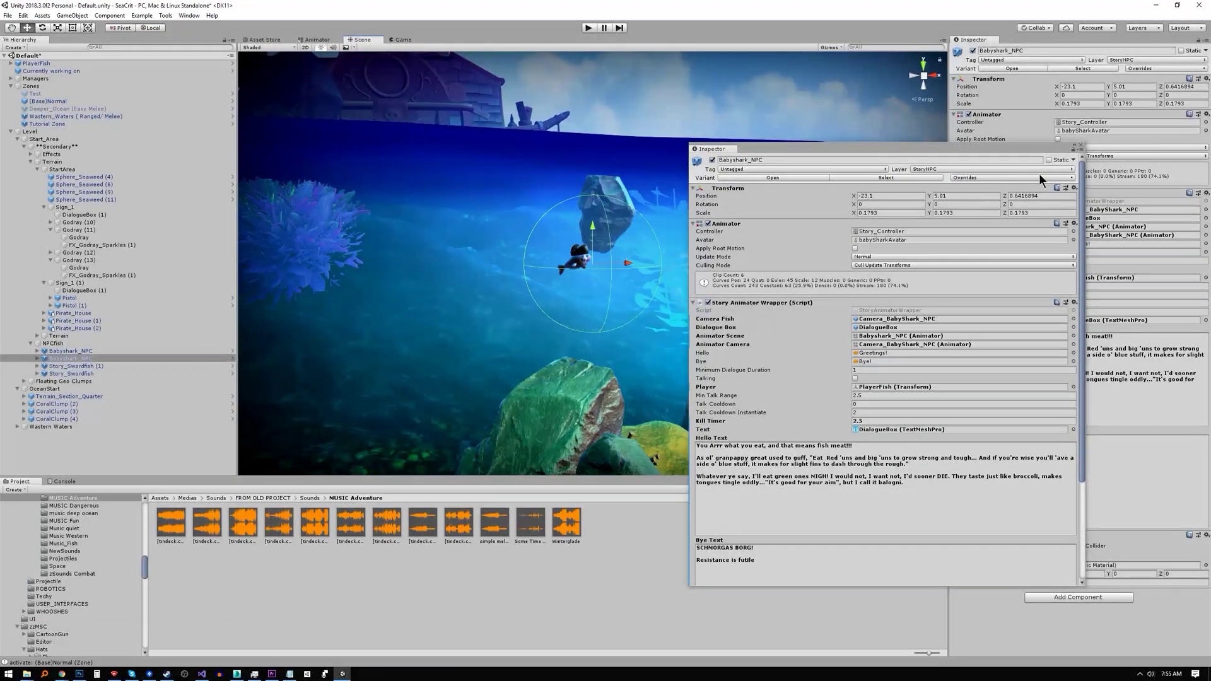
# - Dock the floating Inspector side by side with the existing Inspector
pyautogui.click(1073, 150)
pyautogui.moveTo(711, 150); pyautogui.dragTo(1152, 163)
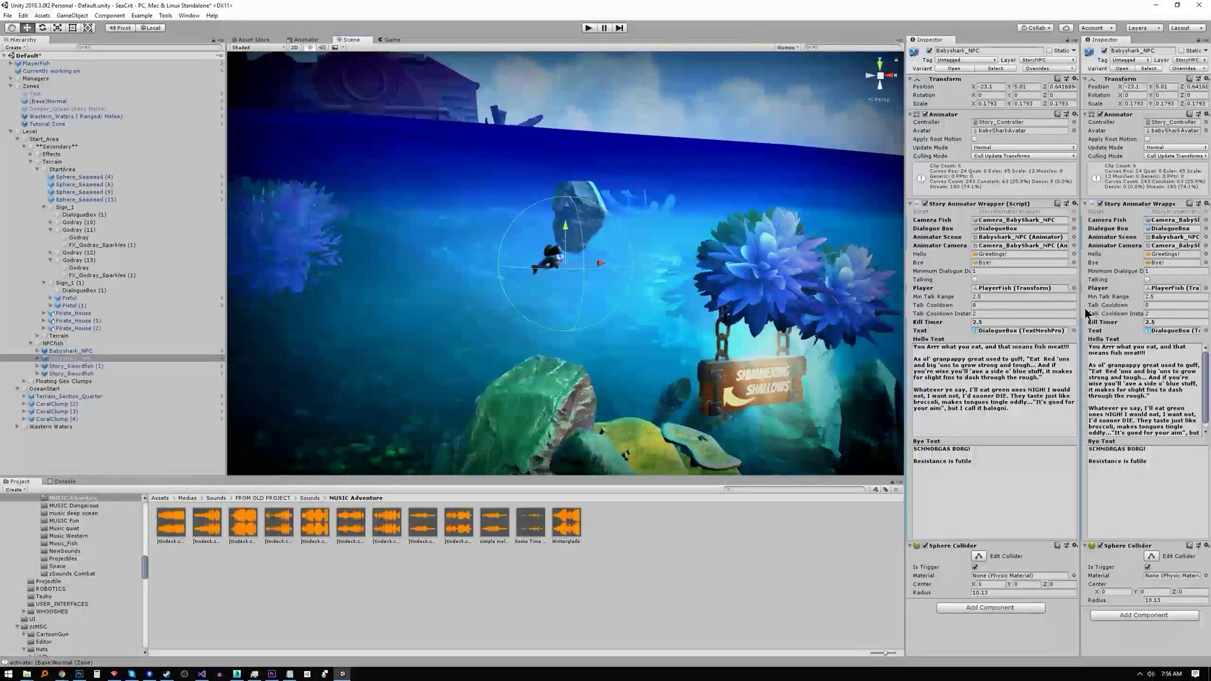
pyautogui.click(800, 391)
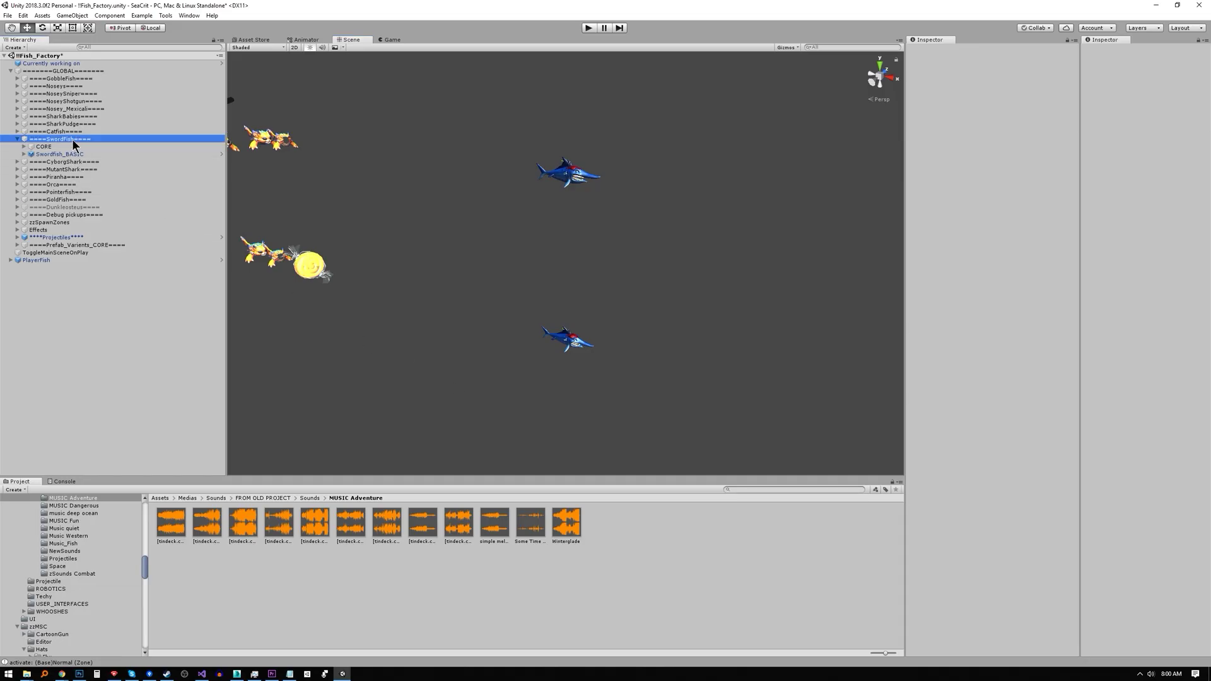
# - Create an empty object named New child divider, place it under the Swordfish group and reset its transform
pyautogui.hotkey('ctrl', 'shift', 'n')
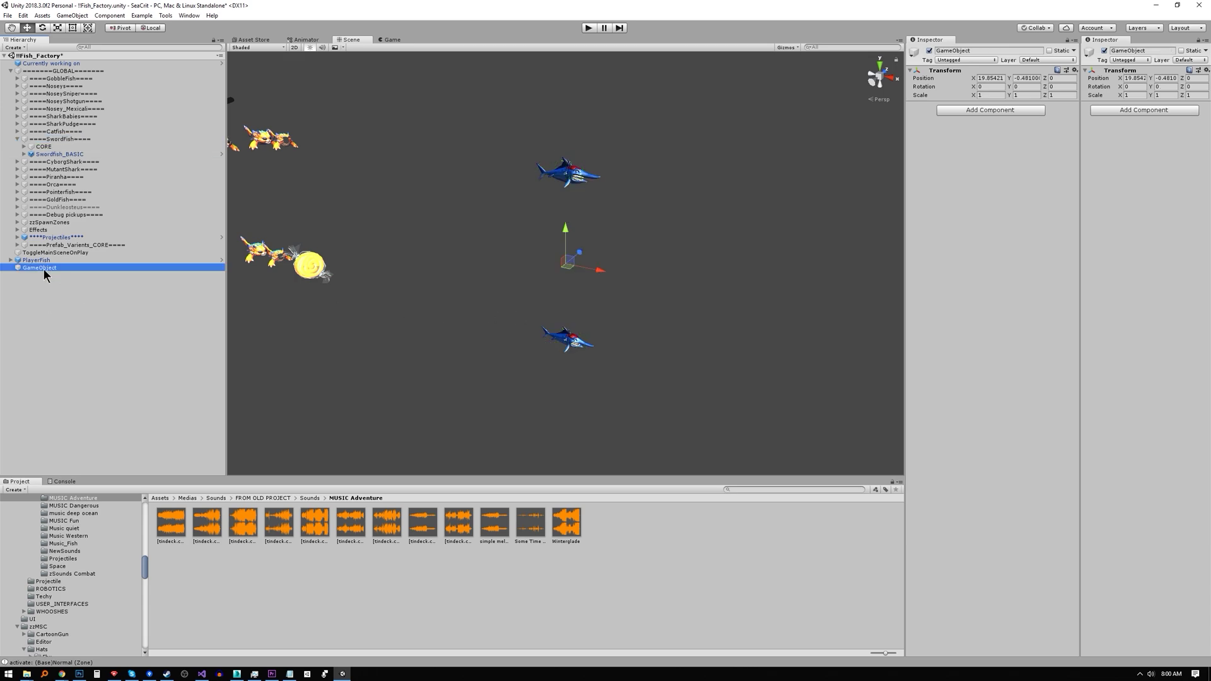
pyautogui.press('F2')
pyautogui.write('New child divider')
pyautogui.press('Return')
pyautogui.moveTo(42, 270); pyautogui.dragTo(63, 140)
pyautogui.rightClick(1115, 74)
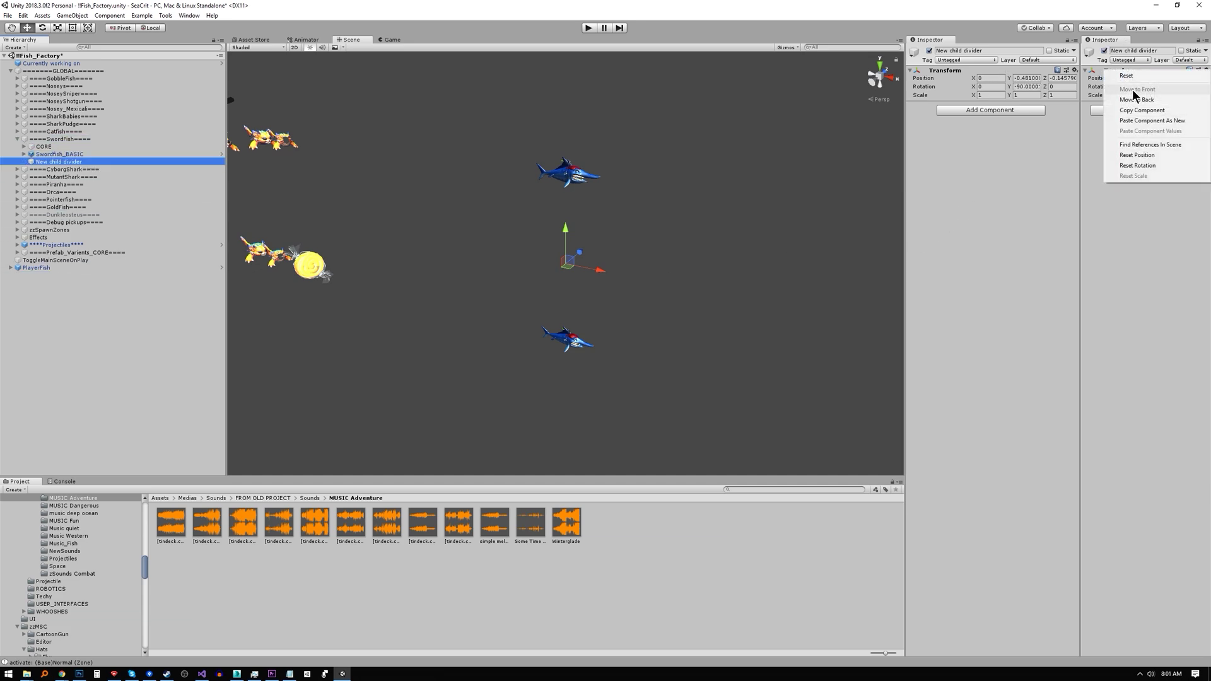
pyautogui.click(1125, 76)
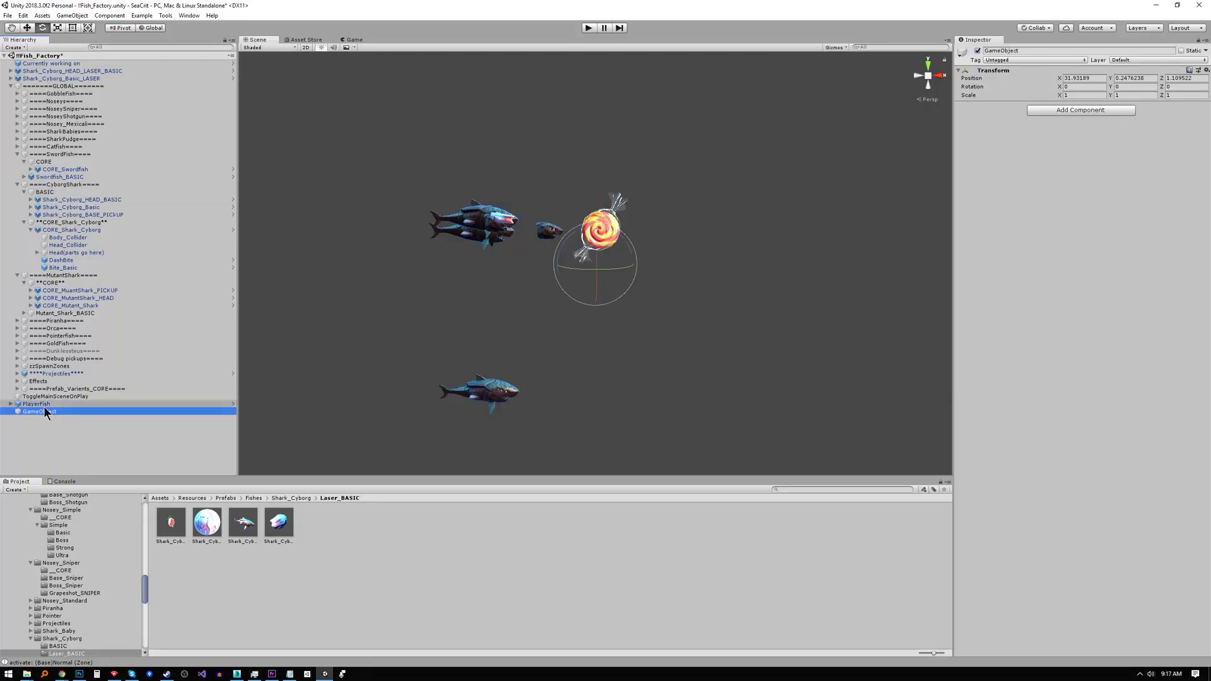
# - Rename the new empty object LaserShark as a divider within the CyborgShark group
pyautogui.click(45, 259)
pyautogui.press('F2')
pyautogui.write('LaserShark')
pyautogui.press('Return')
pyautogui.click(55, 274)
pyautogui.keyDown('shift'); pyautogui.click(57, 268); pyautogui.keyUp('shift')
pyautogui.click(1084, 87)
# - Open the Shark_Cyborg_HEAD_LASER_BASIC prefab and go through its attack ability child objects
pyautogui.click(81, 275)
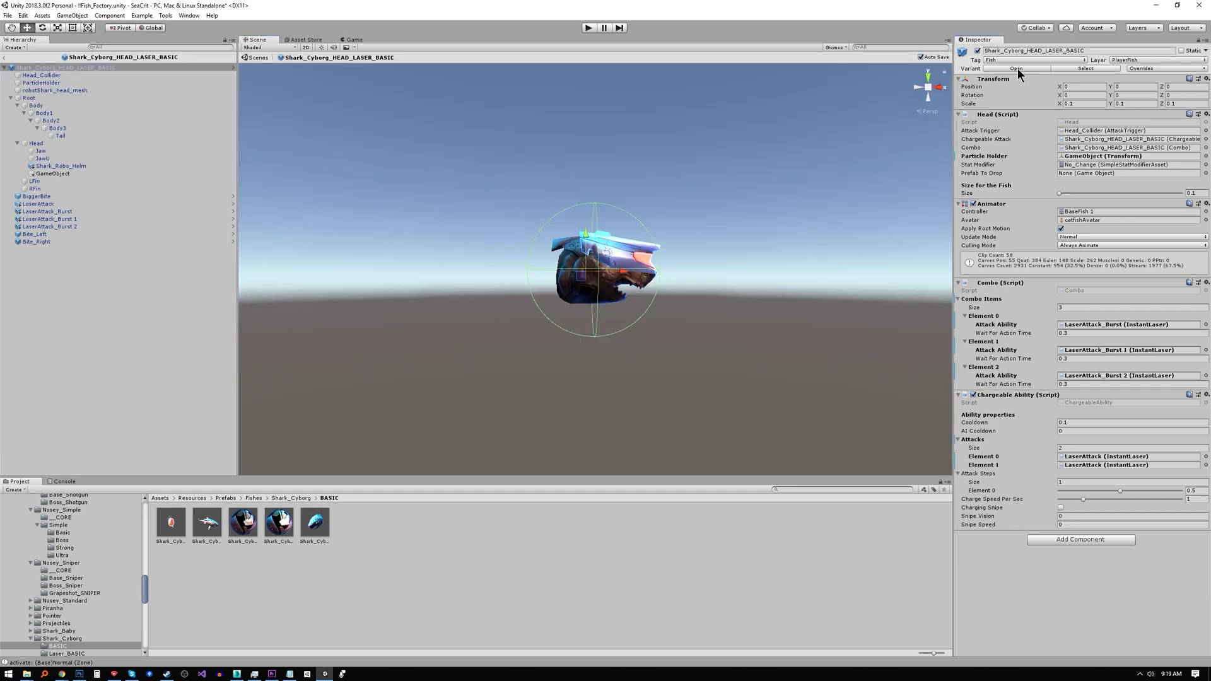
pyautogui.click(234, 268)
pyautogui.click(63, 240)
pyautogui.keyDown('ctrl'); pyautogui.click(51, 234); pyautogui.keyUp('ctrl')
pyautogui.keyDown('ctrl'); pyautogui.click(57, 196); pyautogui.keyUp('ctrl')
pyautogui.moveTo(63, 68); pyautogui.dragTo(1092, 501)
pyautogui.click(53, 227)
pyautogui.keyDown('shift'); pyautogui.click(47, 204); pyautogui.keyUp('shift')
# - Arrange Bite_Left and Bite_Right among the laser head prefab's abilities and select the prefab's root object
pyautogui.click(512, 362)
pyautogui.hotkey('ctrl', 'shift', 'n')
pyautogui.click(63, 241)
pyautogui.keyDown('ctrl'); pyautogui.click(50, 234); pyautogui.keyUp('ctrl')
pyautogui.keyDown('ctrl'); pyautogui.click(50, 196); pyautogui.keyUp('ctrl')
pyautogui.moveTo(44, 234); pyautogui.dragTo(39, 249)
pyautogui.click(672, 359)
pyautogui.click(672, 358)
pyautogui.click(44, 249)
pyautogui.click(99, 67)
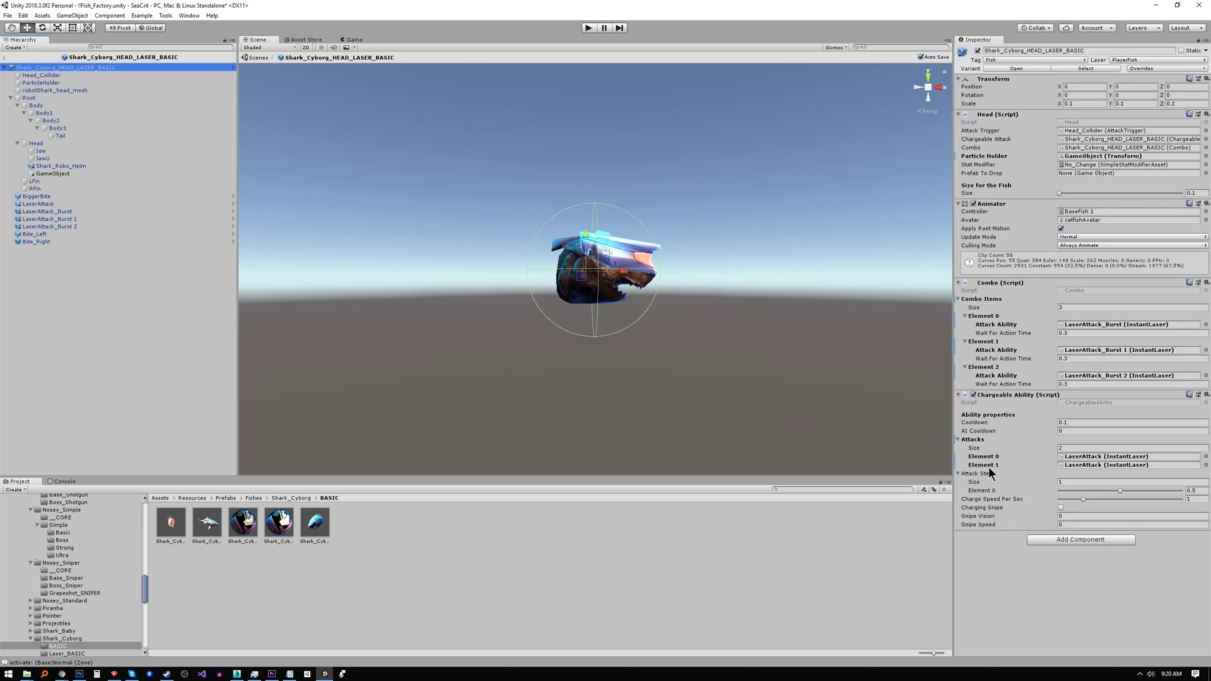
# - Set the Chargeable Ability's Attacks size to 5 and Attack Steps size to 4, and lower the first attack step's value
pyautogui.click(1095, 423)
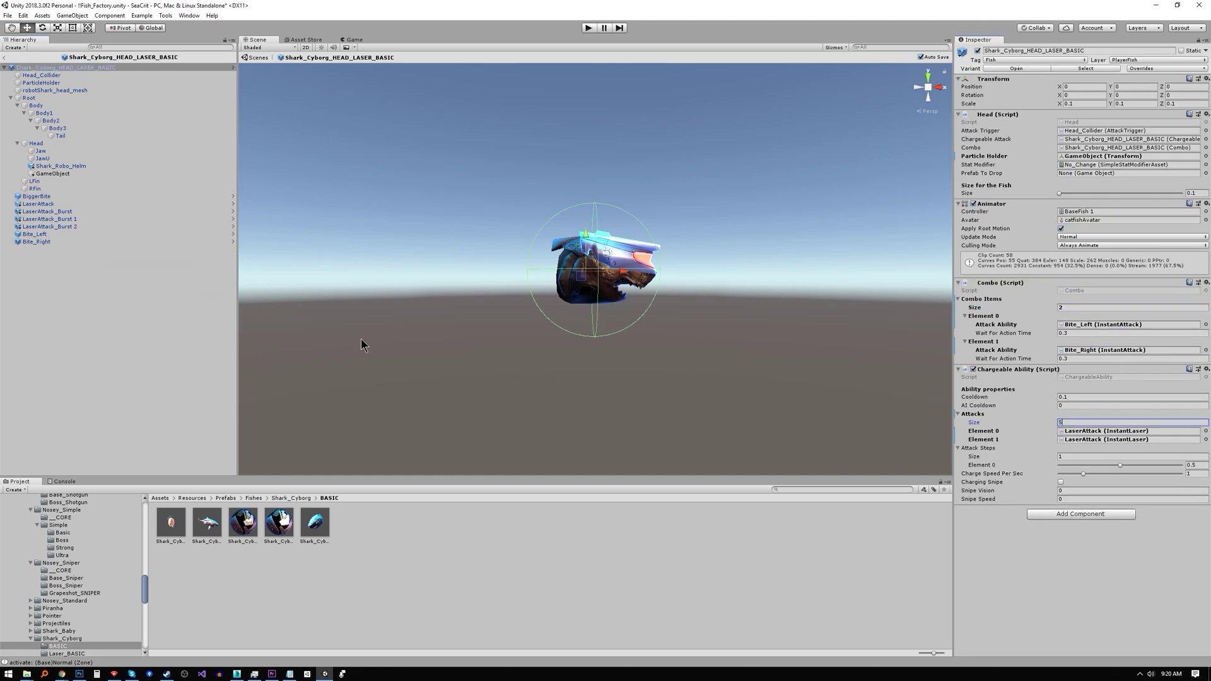
pyautogui.write('5')
pyautogui.press('Return')
pyautogui.click(1095, 482)
pyautogui.write('4')
pyautogui.press('Return')
pyautogui.moveTo(1120, 491); pyautogui.dragTo(1066, 491)
# - Assign BiggerBite, LaserAttack_Burst and LaserAttack_Burst 1 to slots in the Chargeable Ability's Attacks list
pyautogui.moveTo(108, 197); pyautogui.dragTo(1087, 434)
pyautogui.moveTo(47, 212); pyautogui.dragTo(1086, 440)
pyautogui.moveTo(49, 220); pyautogui.dragTo(1082, 456)
# - Locate LaserAttack's source prefab, browse to the Ranged abilities' Homing folder and add HomingMissiles to the laser head prefab
pyautogui.click(39, 204)
pyautogui.click(1086, 68)
pyautogui.click(251, 498)
pyautogui.doubleClick(353, 527)
pyautogui.moveTo(315, 527); pyautogui.dragTo(40, 292)
pyautogui.scroll(-5, 1073, 392)
pyautogui.click(1072, 393)
pyautogui.click(66, 68)
pyautogui.click(50, 269)
pyautogui.click(42, 249)
pyautogui.click(251, 93)
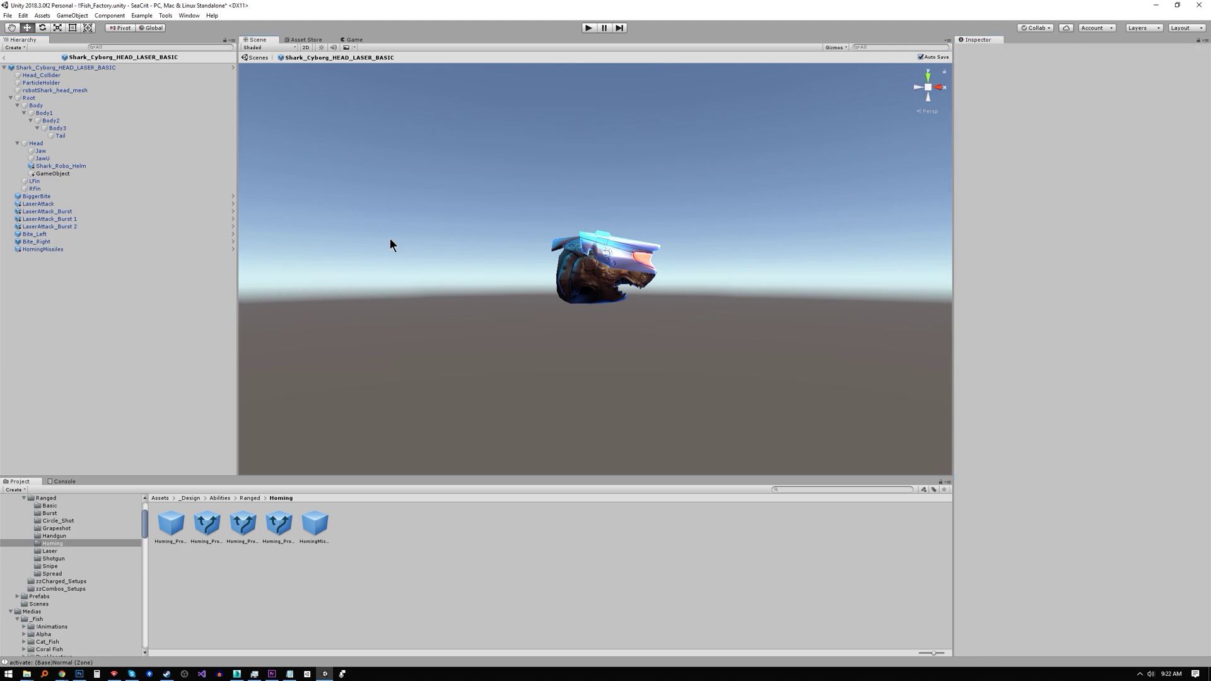
pyautogui.keyDown('alt'); pyautogui.moveTo(540, 343); pyautogui.dragTo(378, 343); pyautogui.keyUp('alt')
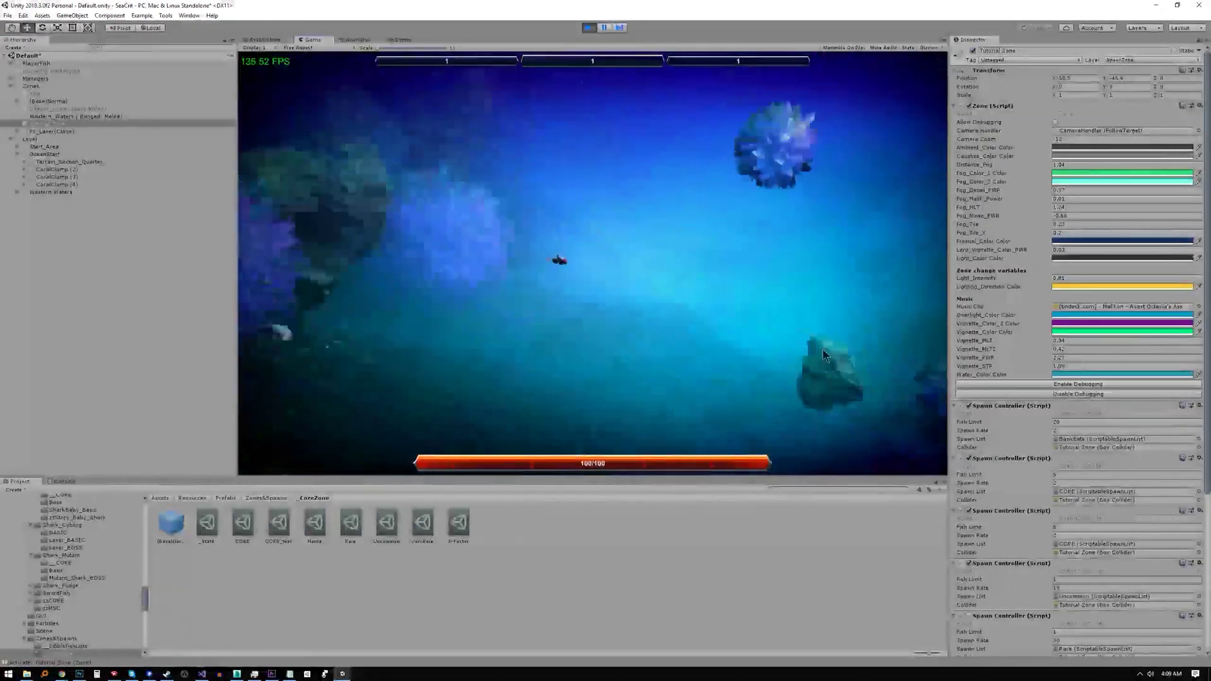
# - Allow debugging on the Tutorial Zone, then set Fog_Detail_PWR to -0.2 and Lerp_Vignette_Color_PWR to -0.91
pyautogui.click(1055, 122)
pyautogui.moveTo(1040, 139); pyautogui.dragTo(1042, 139)
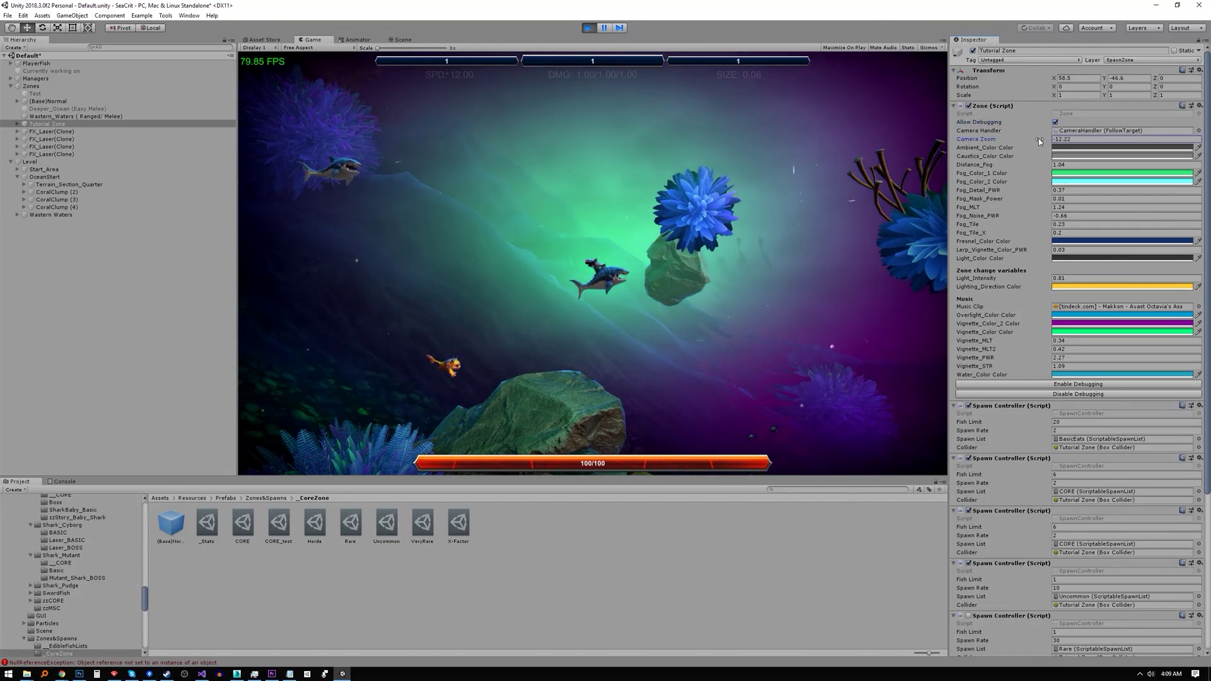
pyautogui.moveTo(1042, 191); pyautogui.dragTo(1013, 249)
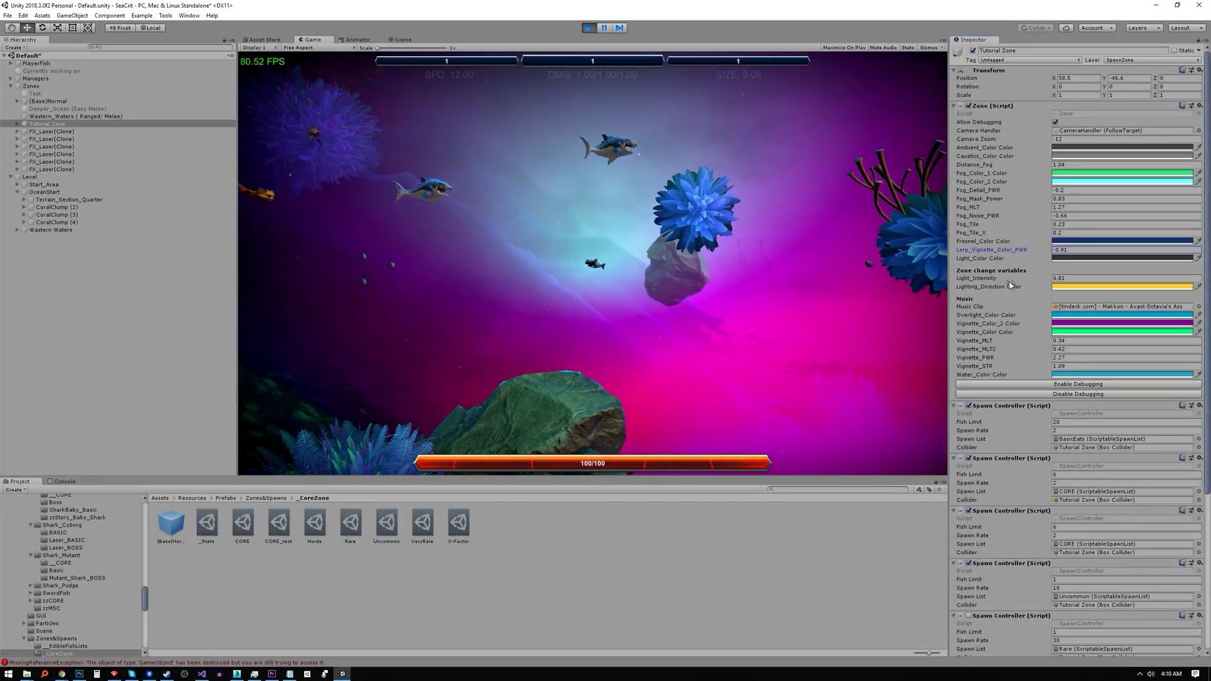
# - Change the Tutorial Zone's Vignette_Color_2 to red and its Vignette_Color to a pale grey
pyautogui.click(1087, 323)
pyautogui.moveTo(544, 463); pyautogui.dragTo(555, 472)
pyautogui.click(1097, 332)
pyautogui.moveTo(505, 433); pyautogui.dragTo(522, 562)
pyautogui.moveTo(505, 474)
pyautogui.mouseDown()
pyautogui.moveTo(498, 442)
pyautogui.moveTo(482, 471)
pyautogui.mouseUp()
# - Set the Tutorial Zone's Fog_Tile_X to -0.25 and Vignette_MLT to 0.35, and try the look in the running game
pyautogui.moveTo(1045, 232); pyautogui.dragTo(1036, 237)
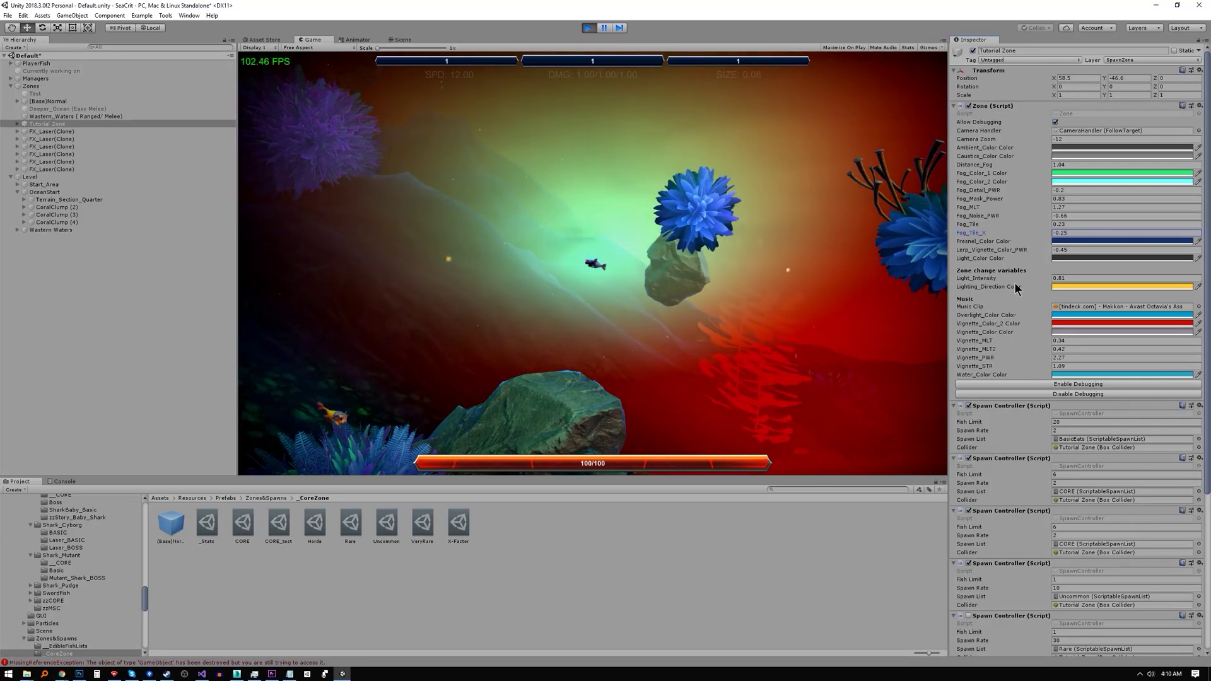
pyautogui.moveTo(1030, 339); pyautogui.dragTo(1032, 333)
pyautogui.click(610, 194)
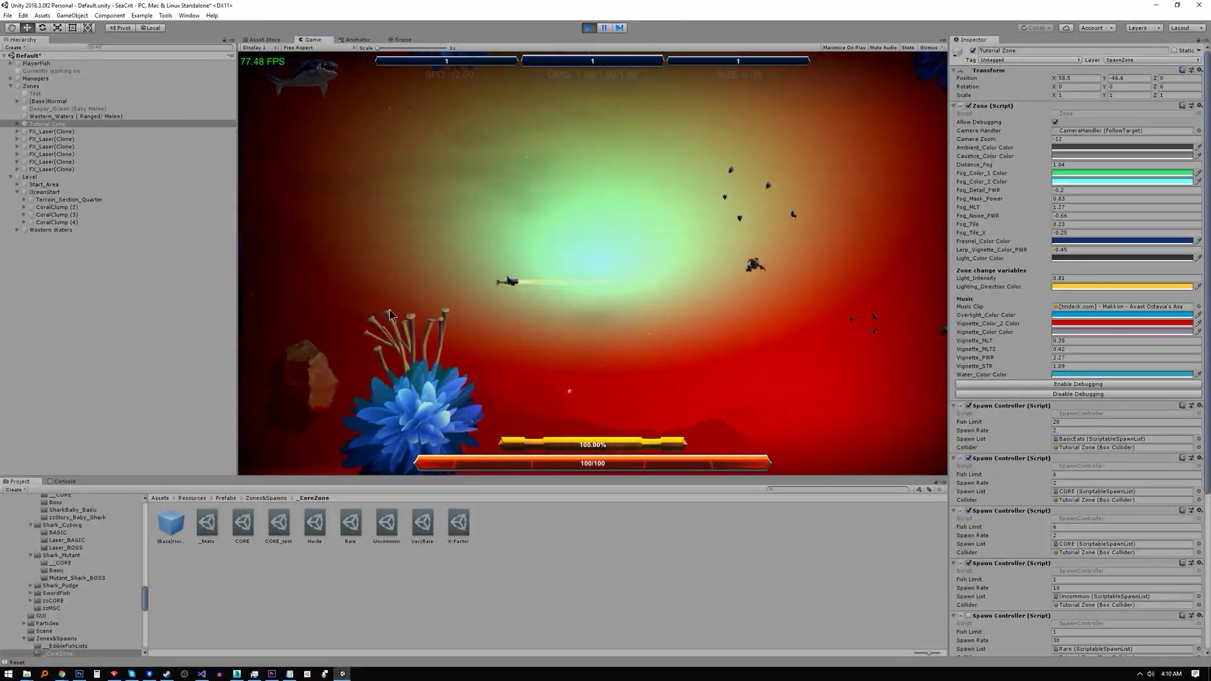
# - Set Vignette_MLT to 0.18, Vignette_MLT2 to 0.27 and Vignette_PWR to 1.45, and recolour Vignette_Color olive and Overlight_Color green
pyautogui.moveTo(1017, 343)
pyautogui.mouseDown()
pyautogui.moveTo(1036, 348)
pyautogui.moveTo(1021, 362)
pyautogui.moveTo(1035, 348)
pyautogui.mouseUp()
pyautogui.click(1069, 333)
pyautogui.moveTo(505, 473)
pyautogui.mouseDown()
pyautogui.moveTo(521, 463)
pyautogui.moveTo(489, 478)
pyautogui.moveTo(517, 479)
pyautogui.mouseUp()
pyautogui.moveTo(544, 474); pyautogui.dragTo(542, 425)
pyautogui.click(550, 396)
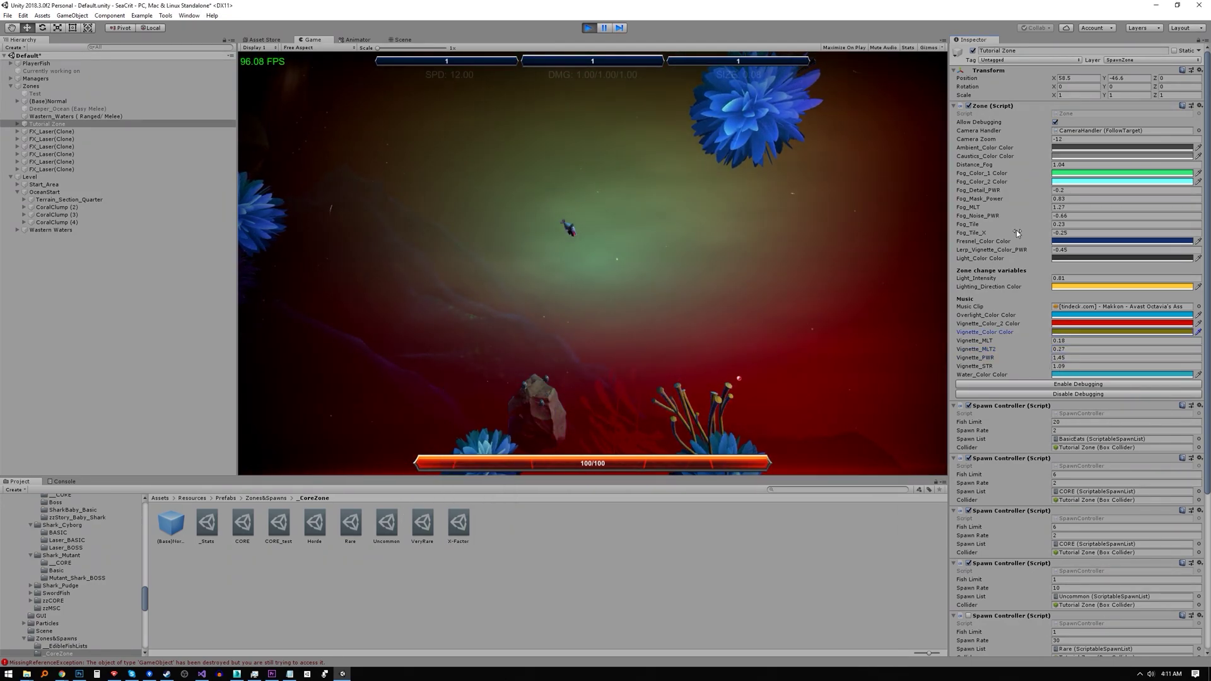
pyautogui.click(1084, 315)
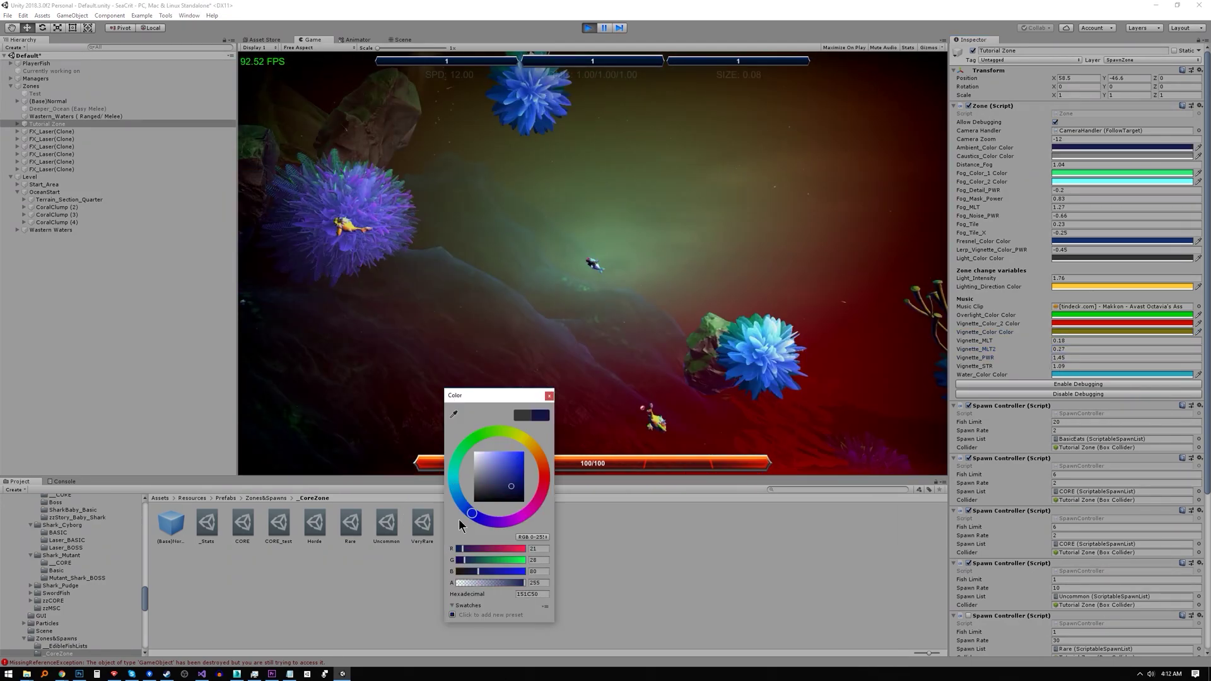
pyautogui.moveTo(462, 524); pyautogui.dragTo(451, 465)
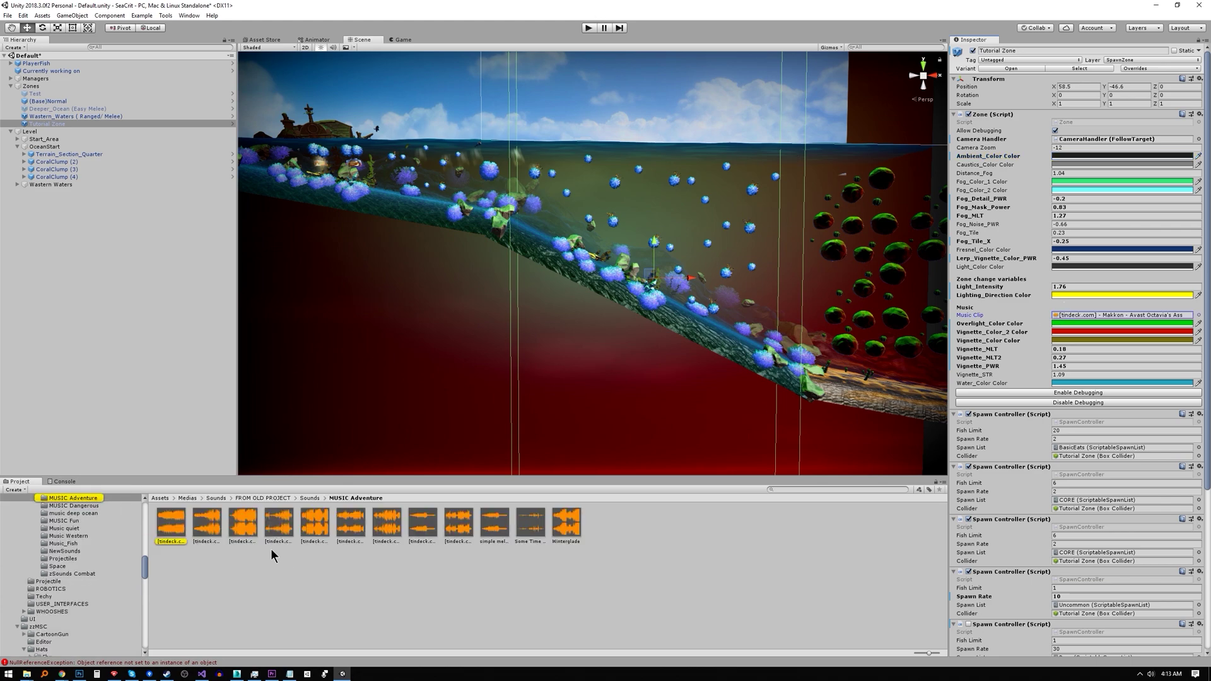
# - Look through the music clips in the MUSIC Adventure folder, including Winterglade
pyautogui.click(243, 522)
pyautogui.click(423, 522)
pyautogui.click(566, 522)
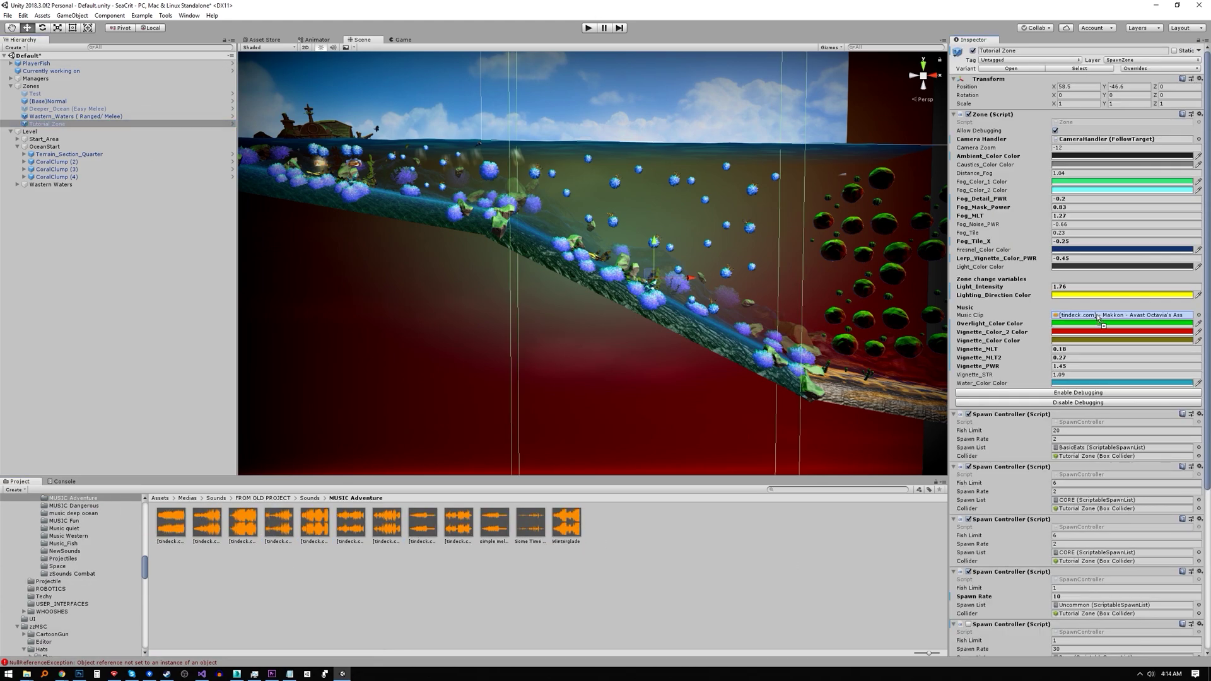
# - Run the game and play-test the player fish's laser attack on nearby fish in the starting waters
pyautogui.click(589, 28)
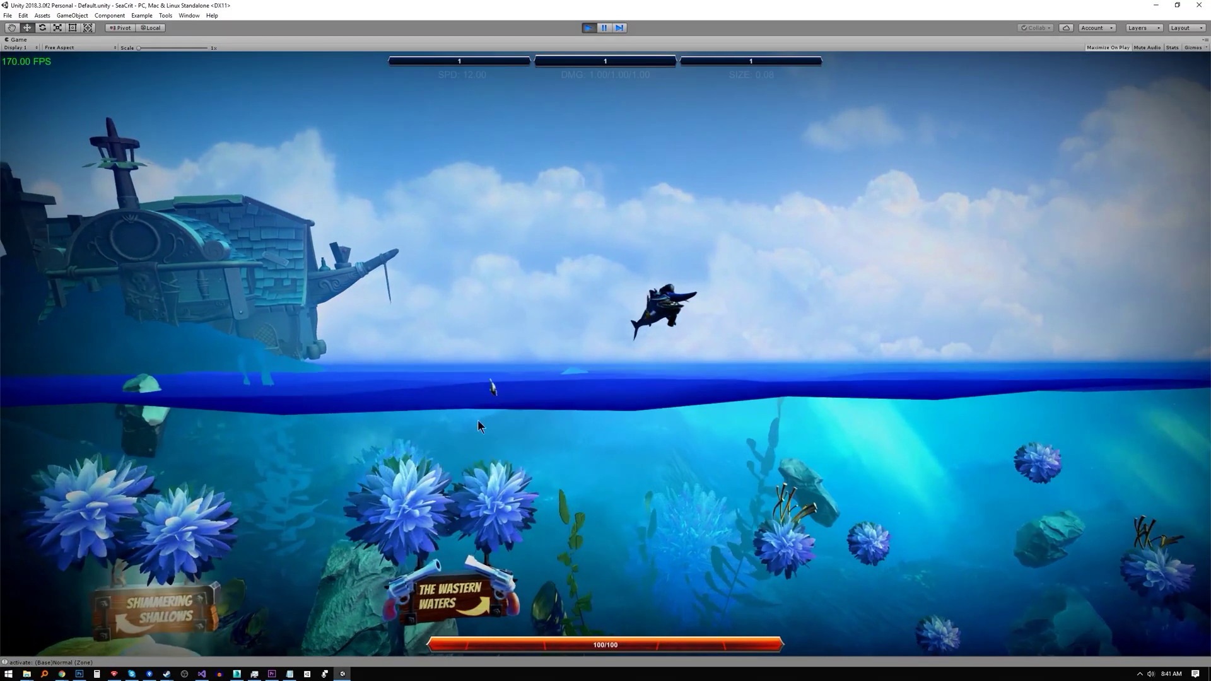
pyautogui.moveTo(713, 536)
pyautogui.mouseDown()
pyautogui.moveTo(763, 562)
pyautogui.moveTo(712, 560)
pyautogui.mouseUp()
pyautogui.moveTo(581, 533)
pyautogui.mouseDown()
pyautogui.moveTo(513, 514)
pyautogui.moveTo(429, 514)
pyautogui.mouseUp()
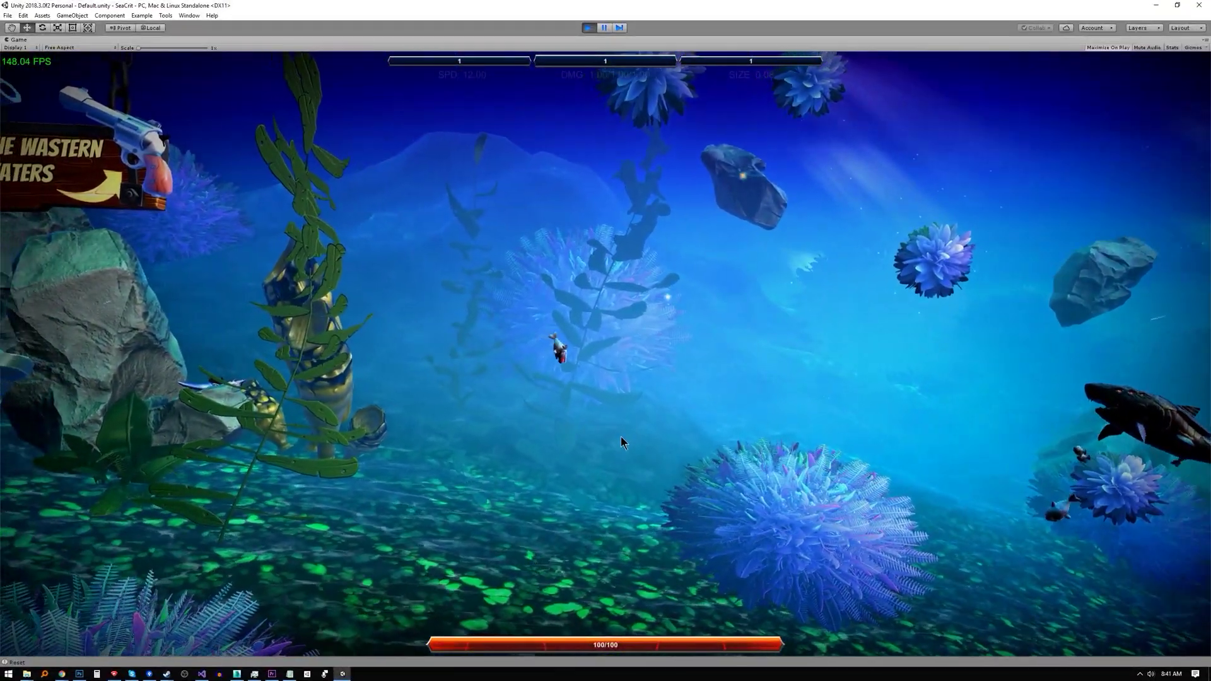
pyautogui.moveTo(636, 370); pyautogui.dragTo(675, 404)
pyautogui.moveTo(429, 296); pyautogui.dragTo(356, 267)
pyautogui.moveTo(662, 381); pyautogui.dragTo(668, 372)
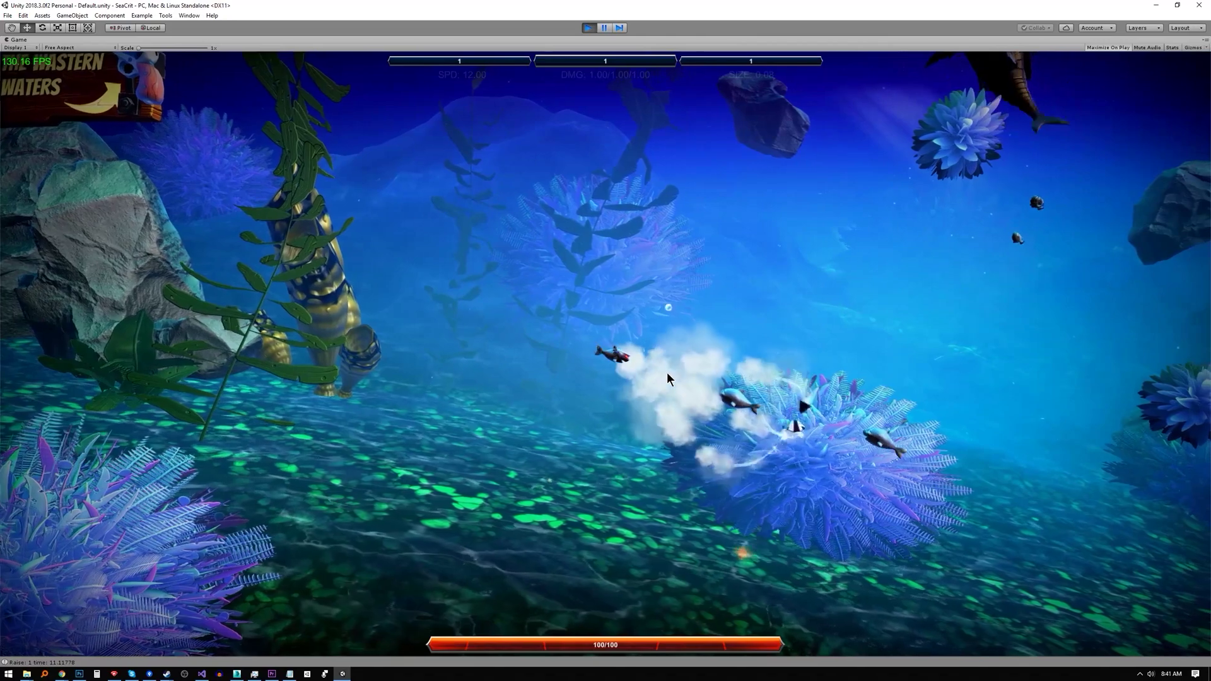
pyautogui.click(782, 385)
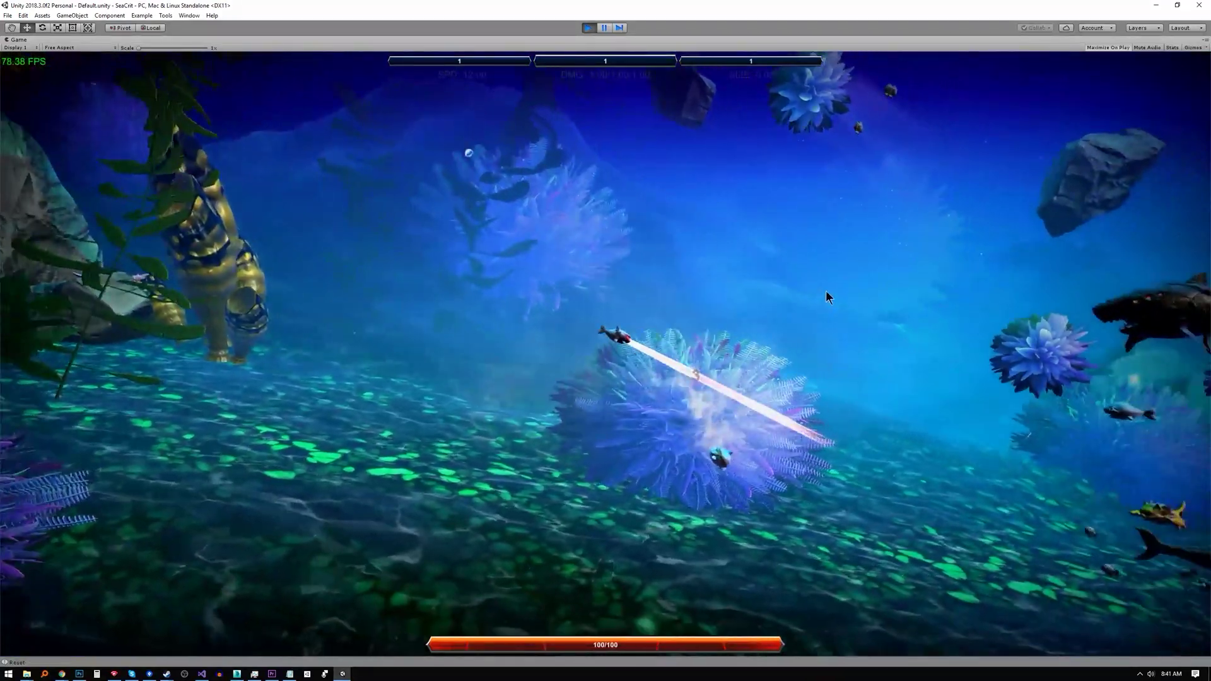
pyautogui.moveTo(480, 366); pyautogui.dragTo(417, 353)
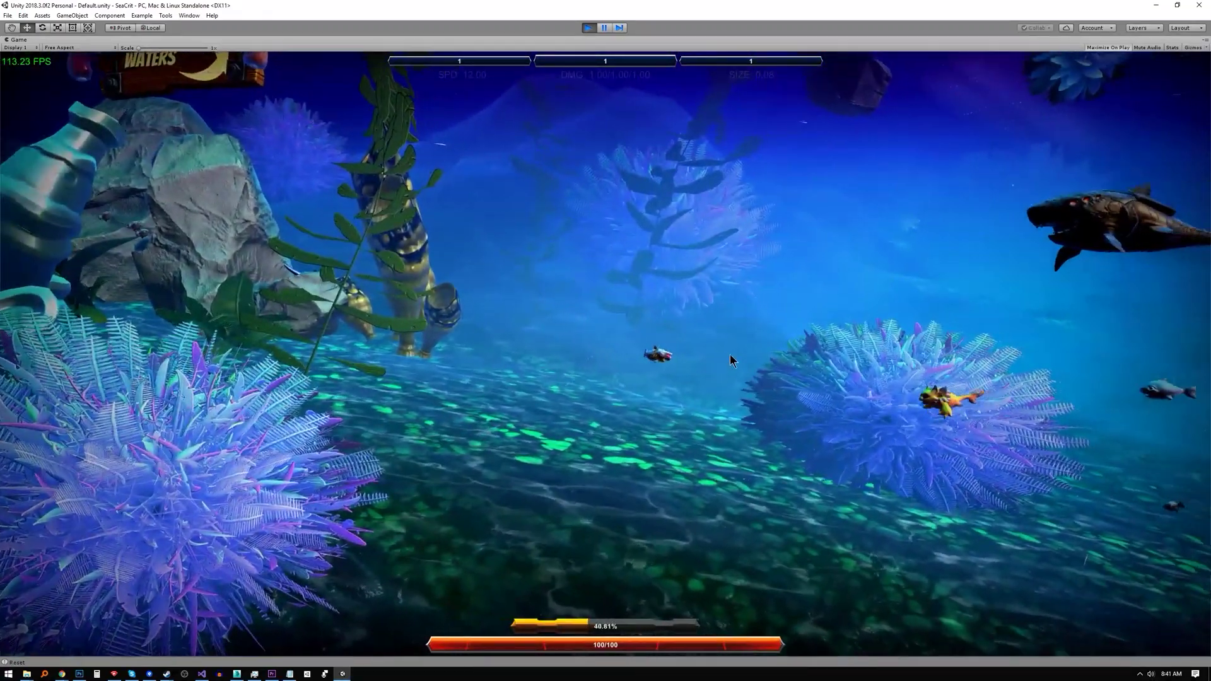
pyautogui.moveTo(731, 355); pyautogui.dragTo(750, 363)
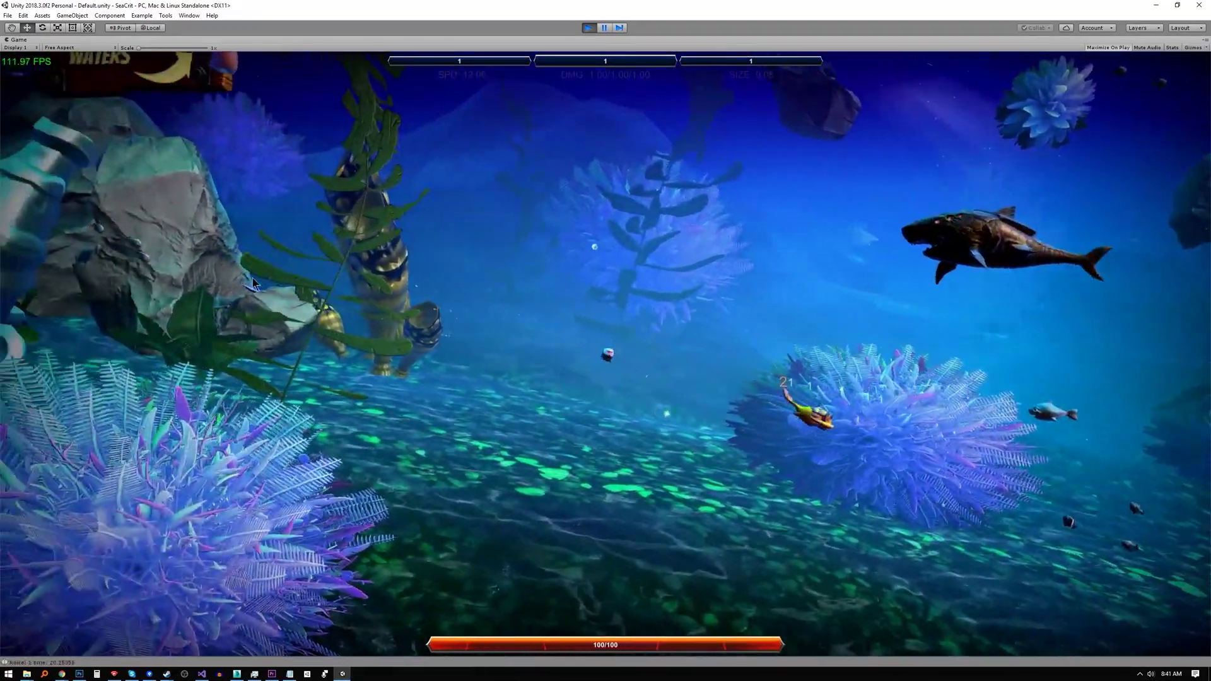
pyautogui.moveTo(669, 261); pyautogui.dragTo(725, 275)
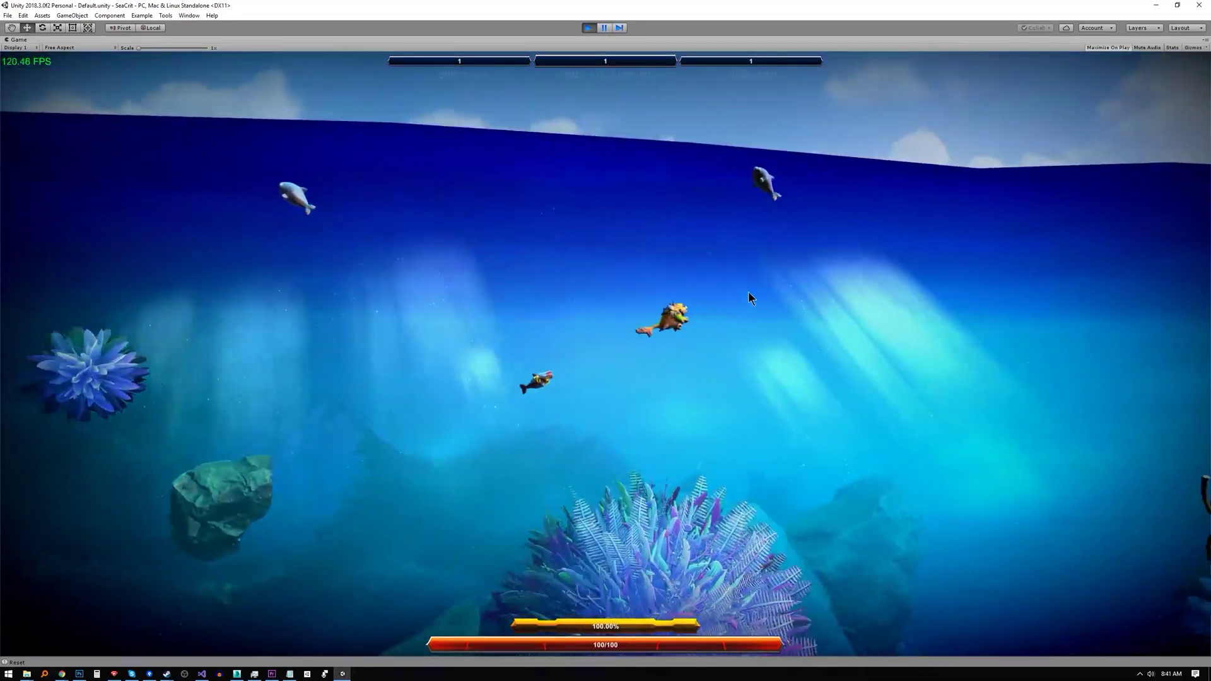
# - Play-test fighting the yellow fish and heading for the dropped candy pickup near the water surface
pyautogui.click(748, 291)
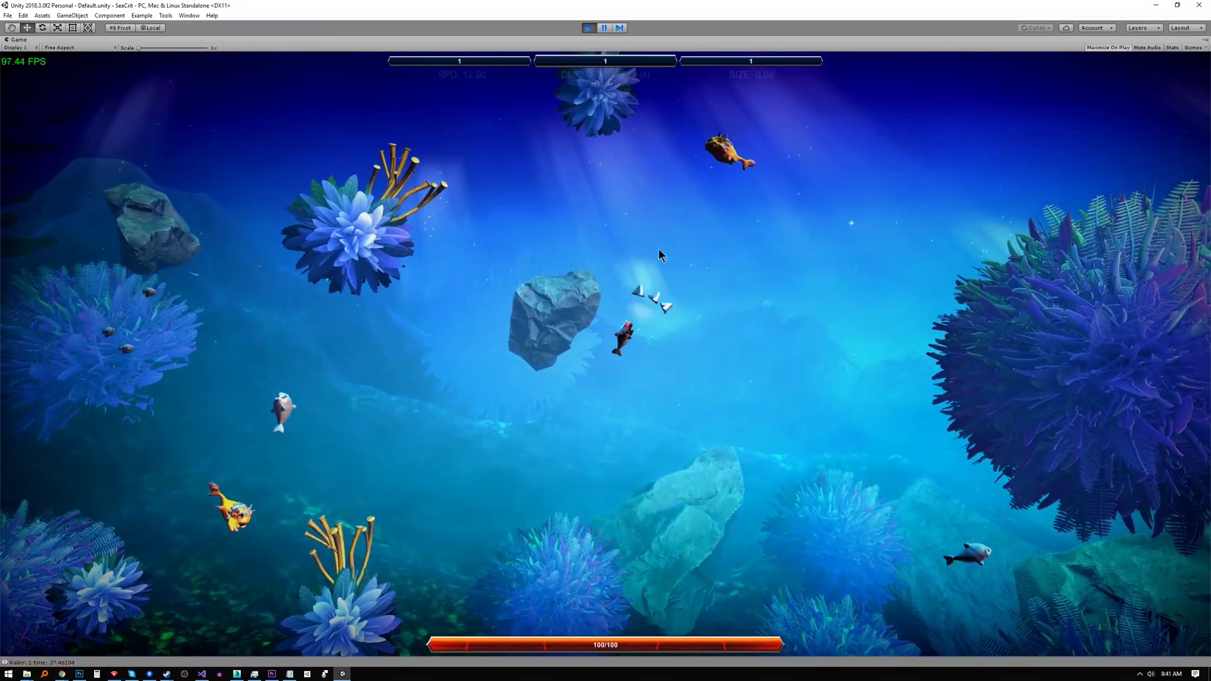
pyautogui.click(658, 248)
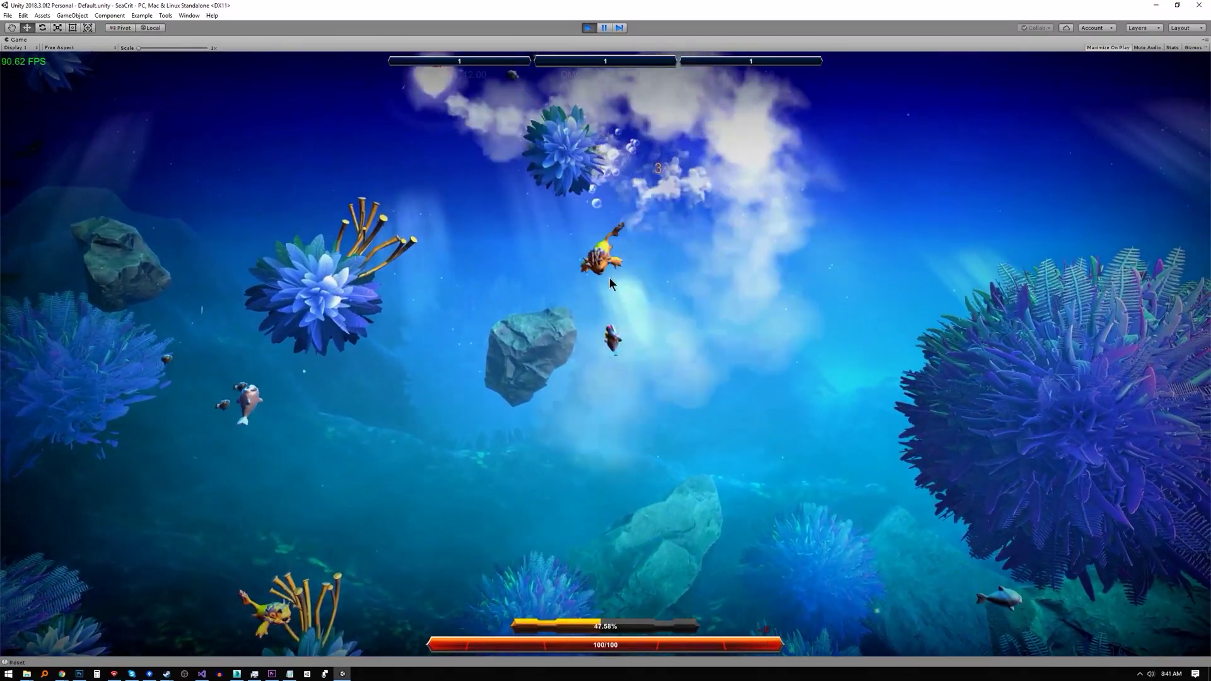
pyautogui.click(609, 278)
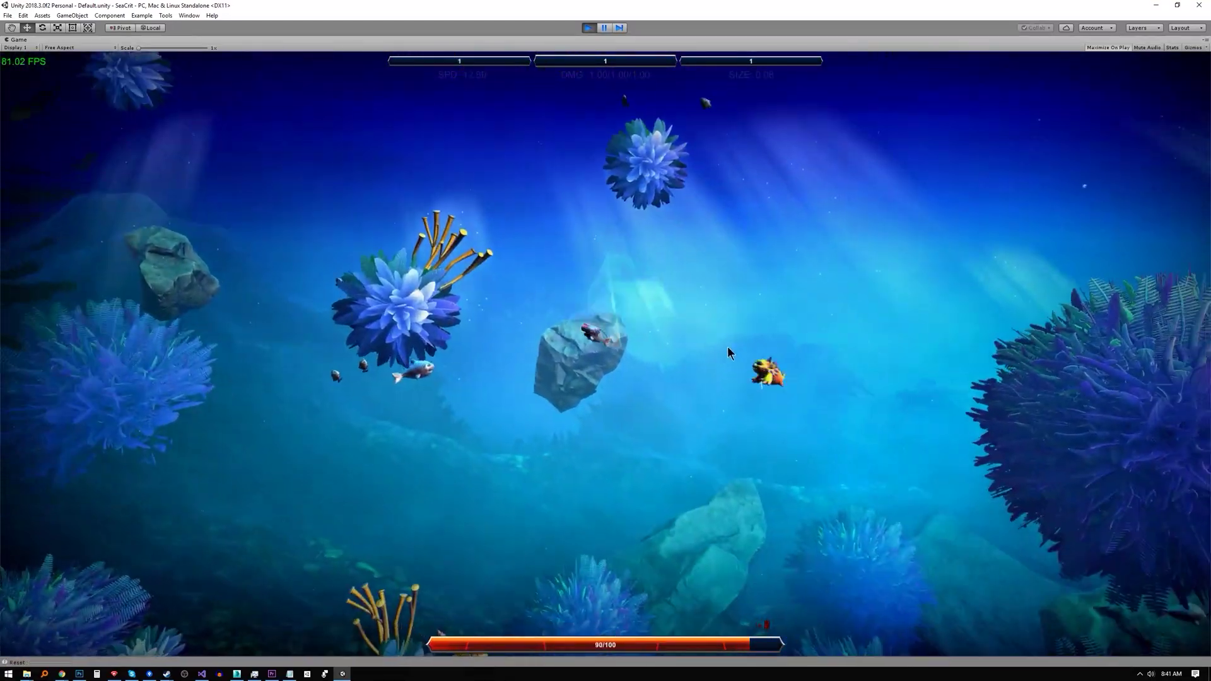
pyautogui.click(407, 244)
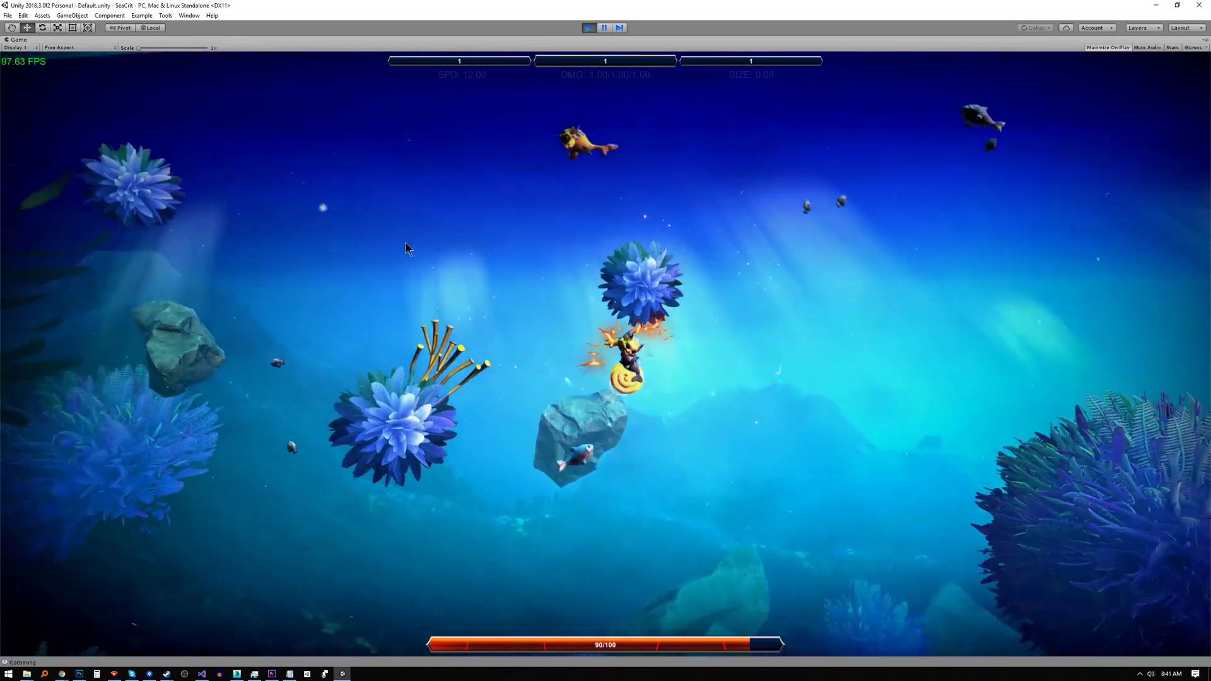
pyautogui.click(407, 283)
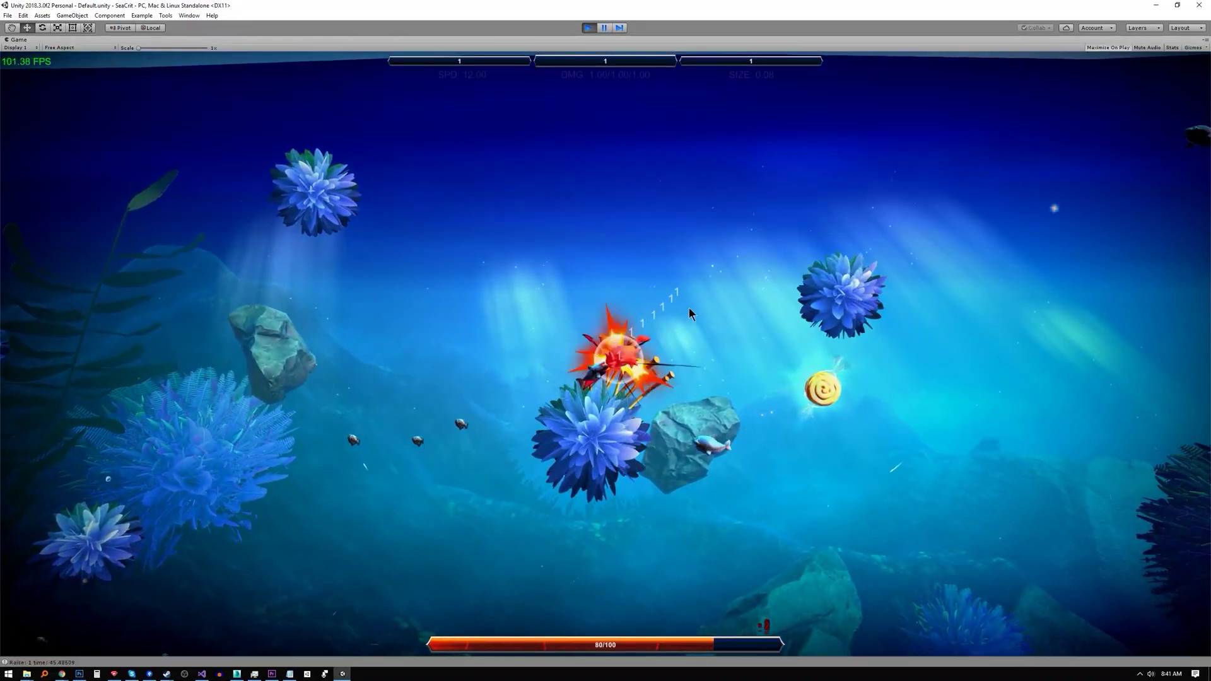
pyautogui.click(697, 333)
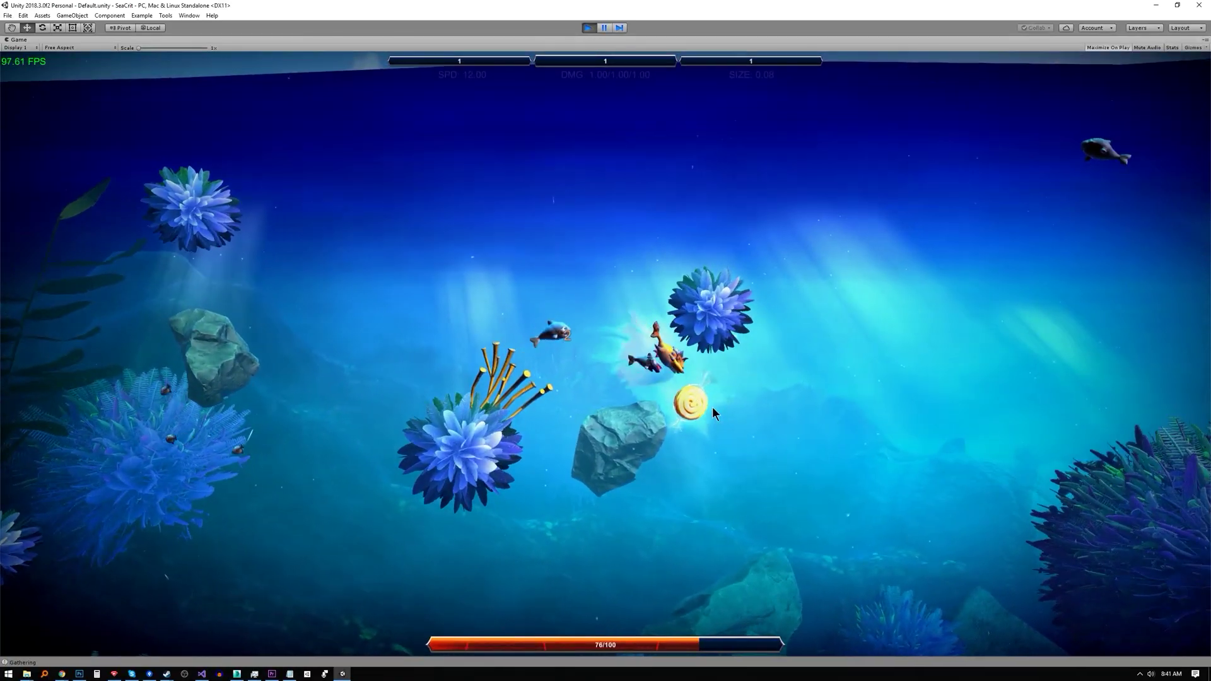
pyautogui.click(637, 382)
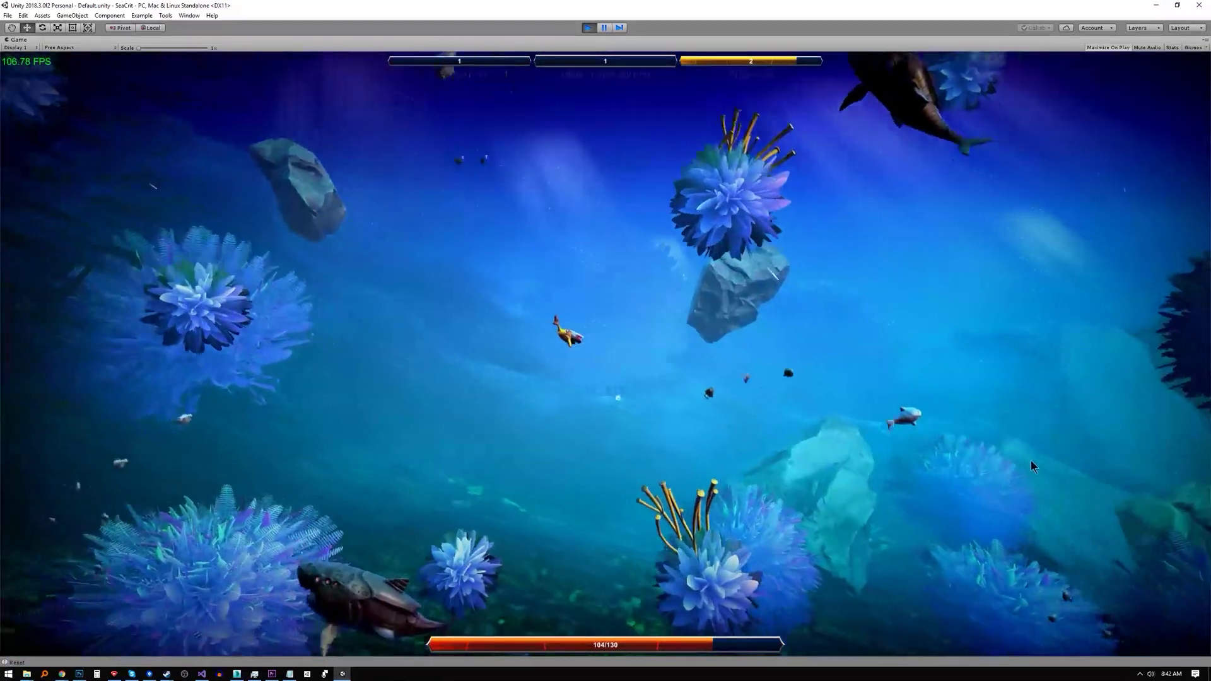
# - Play-test travelling into the orange desert zone and attacking the fish around the cacti and boulders
pyautogui.moveTo(1009, 448)
pyautogui.mouseDown()
pyautogui.moveTo(936, 415)
pyautogui.moveTo(677, 521)
pyautogui.moveTo(609, 497)
pyautogui.mouseUp()
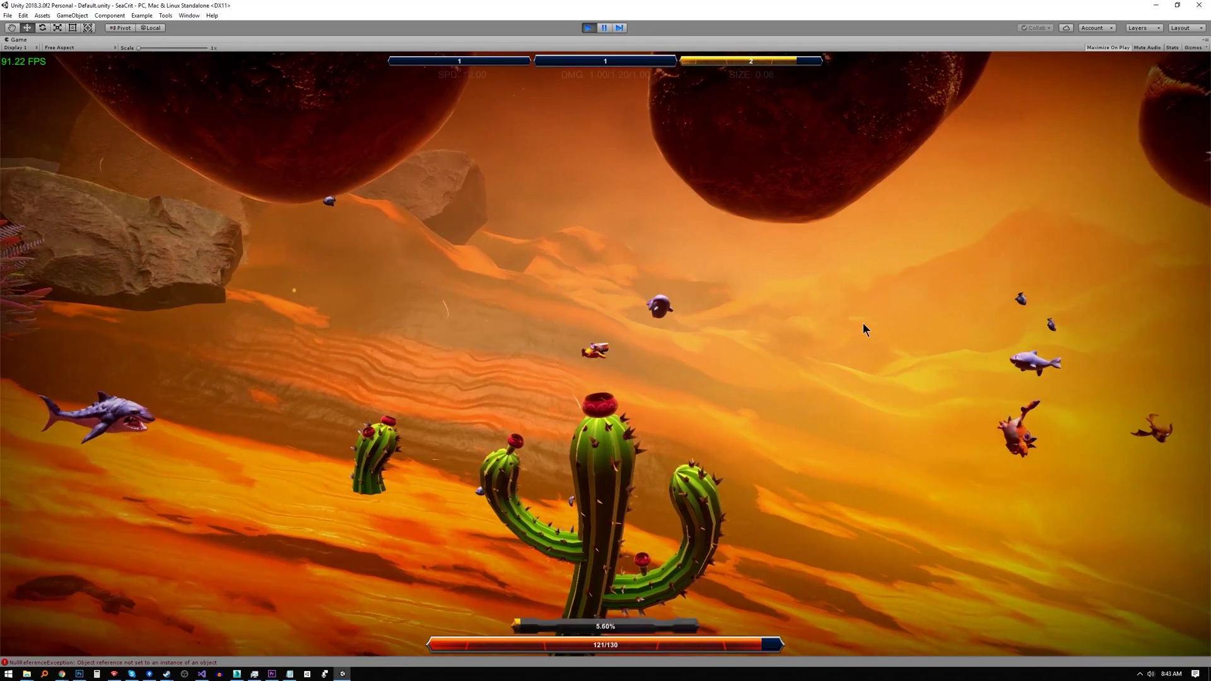
pyautogui.click(863, 323)
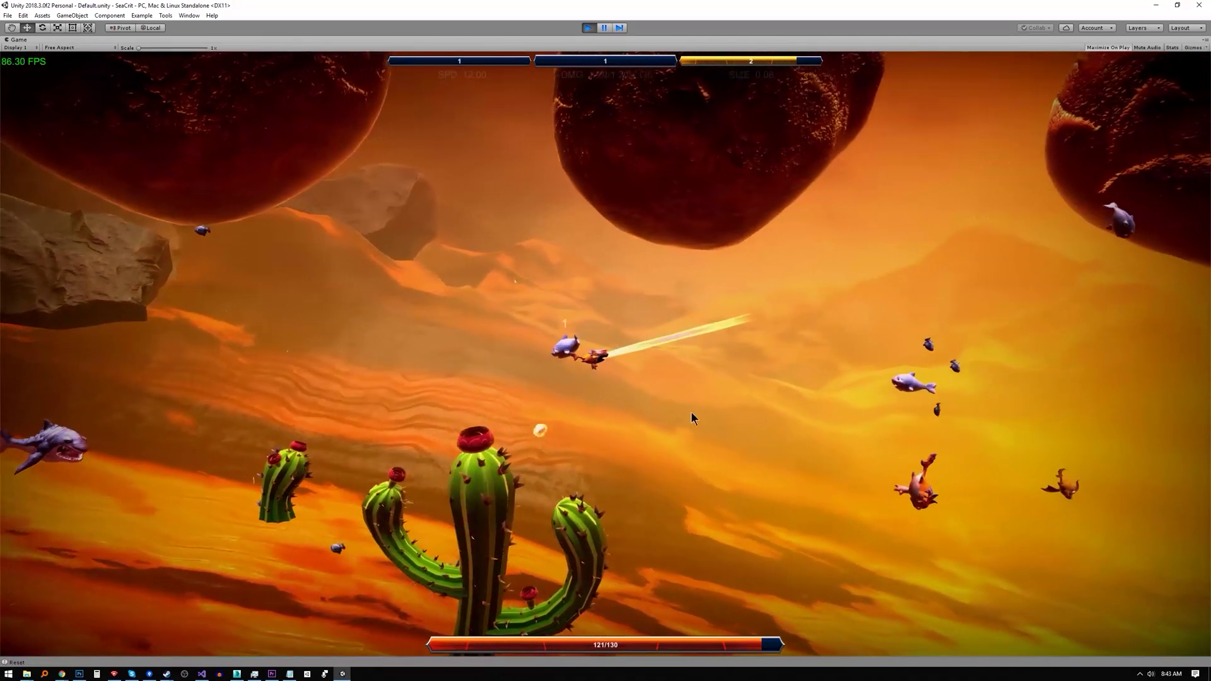
pyautogui.click(873, 290)
pyautogui.click(873, 292)
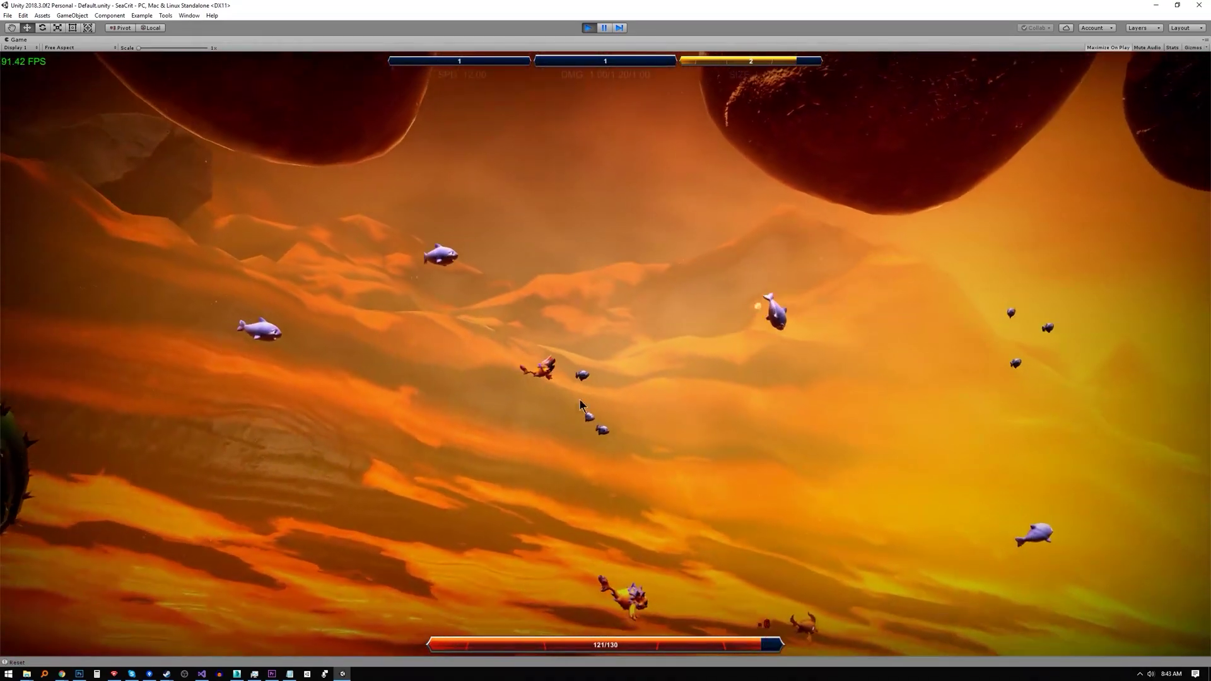
pyautogui.moveTo(712, 314)
pyautogui.mouseDown()
pyautogui.moveTo(435, 245)
pyautogui.moveTo(470, 222)
pyautogui.mouseUp()
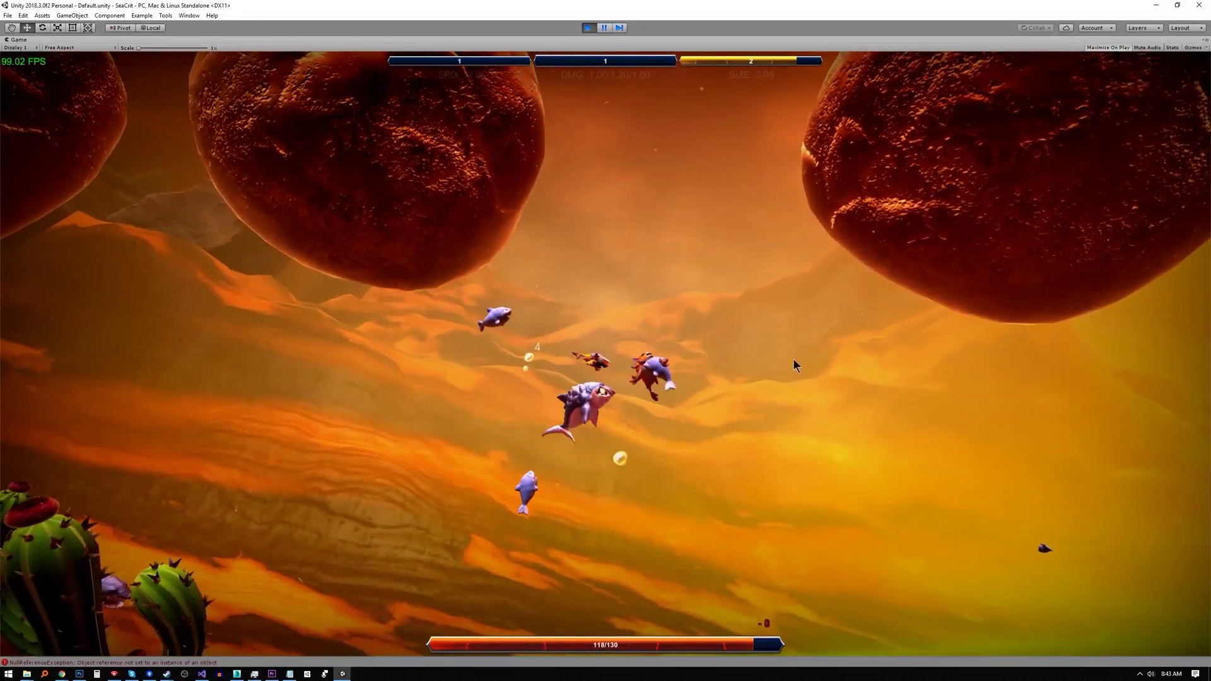
pyautogui.moveTo(793, 358)
pyautogui.mouseDown()
pyautogui.moveTo(376, 343)
pyautogui.moveTo(327, 396)
pyautogui.moveTo(840, 422)
pyautogui.moveTo(585, 203)
pyautogui.moveTo(432, 229)
pyautogui.moveTo(868, 406)
pyautogui.moveTo(935, 419)
pyautogui.moveTo(380, 366)
pyautogui.moveTo(331, 300)
pyautogui.moveTo(349, 350)
pyautogui.moveTo(313, 347)
pyautogui.moveTo(339, 292)
pyautogui.moveTo(514, 392)
pyautogui.moveTo(435, 456)
pyautogui.moveTo(717, 252)
pyautogui.moveTo(697, 340)
pyautogui.mouseUp()
pyautogui.moveTo(813, 420); pyautogui.dragTo(757, 322)
# - Play-test fighting larger fish in the orange desert zone while growing the player fish
pyautogui.moveTo(707, 403); pyautogui.dragTo(788, 243)
pyautogui.moveTo(401, 486); pyautogui.dragTo(656, 290)
pyautogui.moveTo(662, 458); pyautogui.dragTo(615, 285)
pyautogui.moveTo(734, 372); pyautogui.dragTo(491, 347)
pyautogui.moveTo(512, 404); pyautogui.dragTo(1009, 365)
pyautogui.moveTo(731, 428)
pyautogui.mouseDown()
pyautogui.moveTo(673, 459)
pyautogui.moveTo(536, 293)
pyautogui.moveTo(631, 442)
pyautogui.moveTo(751, 533)
pyautogui.moveTo(840, 527)
pyautogui.moveTo(729, 518)
pyautogui.moveTo(839, 409)
pyautogui.moveTo(820, 398)
pyautogui.moveTo(234, 345)
pyautogui.moveTo(549, 252)
pyautogui.moveTo(512, 349)
pyautogui.moveTo(317, 343)
pyautogui.moveTo(458, 282)
pyautogui.moveTo(502, 395)
pyautogui.moveTo(459, 300)
pyautogui.mouseUp()
pyautogui.click(460, 300)
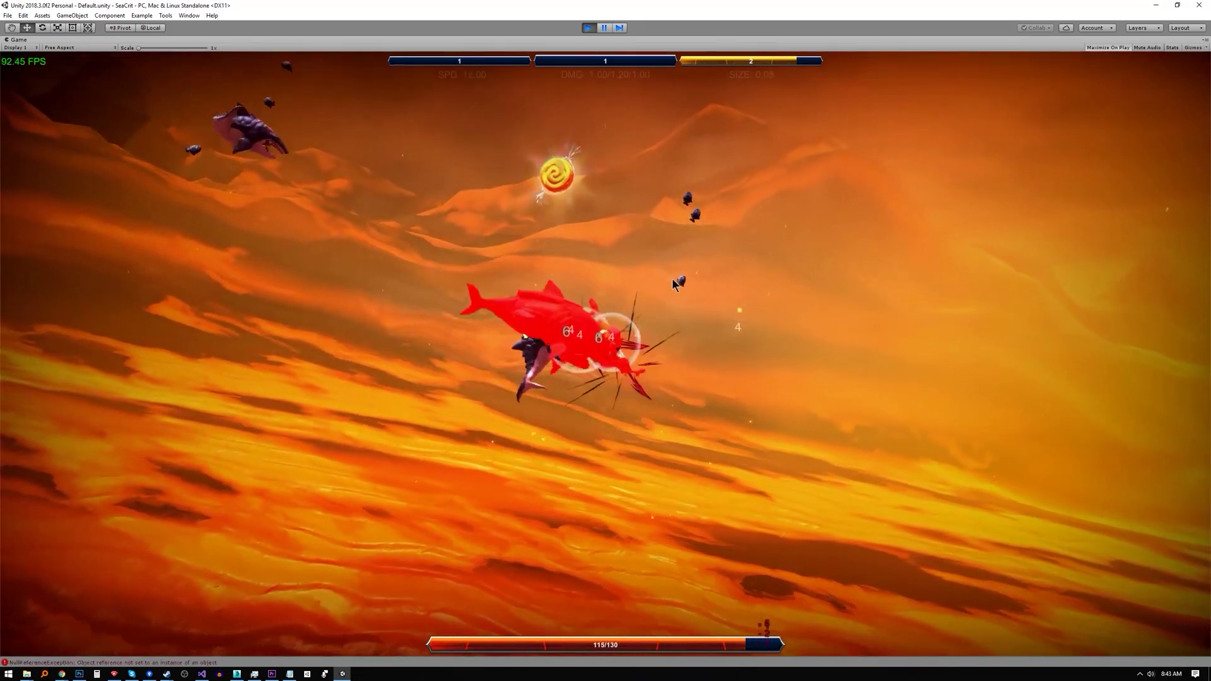
pyautogui.click(602, 310)
pyautogui.moveTo(601, 309)
pyautogui.mouseDown()
pyautogui.moveTo(766, 355)
pyautogui.moveTo(838, 429)
pyautogui.moveTo(882, 171)
pyautogui.moveTo(414, 338)
pyautogui.moveTo(638, 270)
pyautogui.moveTo(702, 486)
pyautogui.moveTo(684, 467)
pyautogui.moveTo(609, 478)
pyautogui.moveTo(846, 267)
pyautogui.moveTo(936, 288)
pyautogui.moveTo(967, 324)
pyautogui.moveTo(592, 549)
pyautogui.moveTo(909, 404)
pyautogui.moveTo(1002, 275)
pyautogui.moveTo(954, 324)
pyautogui.moveTo(442, 378)
pyautogui.moveTo(418, 418)
pyautogui.moveTo(479, 422)
pyautogui.moveTo(498, 394)
pyautogui.moveTo(452, 336)
pyautogui.moveTo(511, 365)
pyautogui.moveTo(528, 398)
pyautogui.moveTo(645, 240)
pyautogui.moveTo(861, 281)
pyautogui.moveTo(899, 420)
pyautogui.moveTo(853, 233)
pyautogui.moveTo(869, 241)
pyautogui.moveTo(811, 472)
pyautogui.moveTo(741, 496)
pyautogui.moveTo(611, 472)
pyautogui.moveTo(643, 357)
pyautogui.moveTo(517, 267)
pyautogui.moveTo(660, 273)
pyautogui.moveTo(643, 271)
pyautogui.moveTo(847, 324)
pyautogui.moveTo(808, 195)
pyautogui.moveTo(653, 449)
pyautogui.moveTo(782, 255)
pyautogui.moveTo(759, 376)
pyautogui.moveTo(680, 561)
pyautogui.moveTo(861, 372)
pyautogui.moveTo(702, 467)
pyautogui.moveTo(824, 366)
pyautogui.moveTo(790, 392)
pyautogui.moveTo(389, 391)
pyautogui.moveTo(513, 318)
pyautogui.moveTo(490, 278)
pyautogui.moveTo(414, 299)
pyautogui.moveTo(347, 385)
pyautogui.moveTo(400, 379)
pyautogui.moveTo(425, 240)
pyautogui.moveTo(559, 206)
pyautogui.moveTo(595, 154)
pyautogui.moveTo(142, 36)
pyautogui.mouseUp()
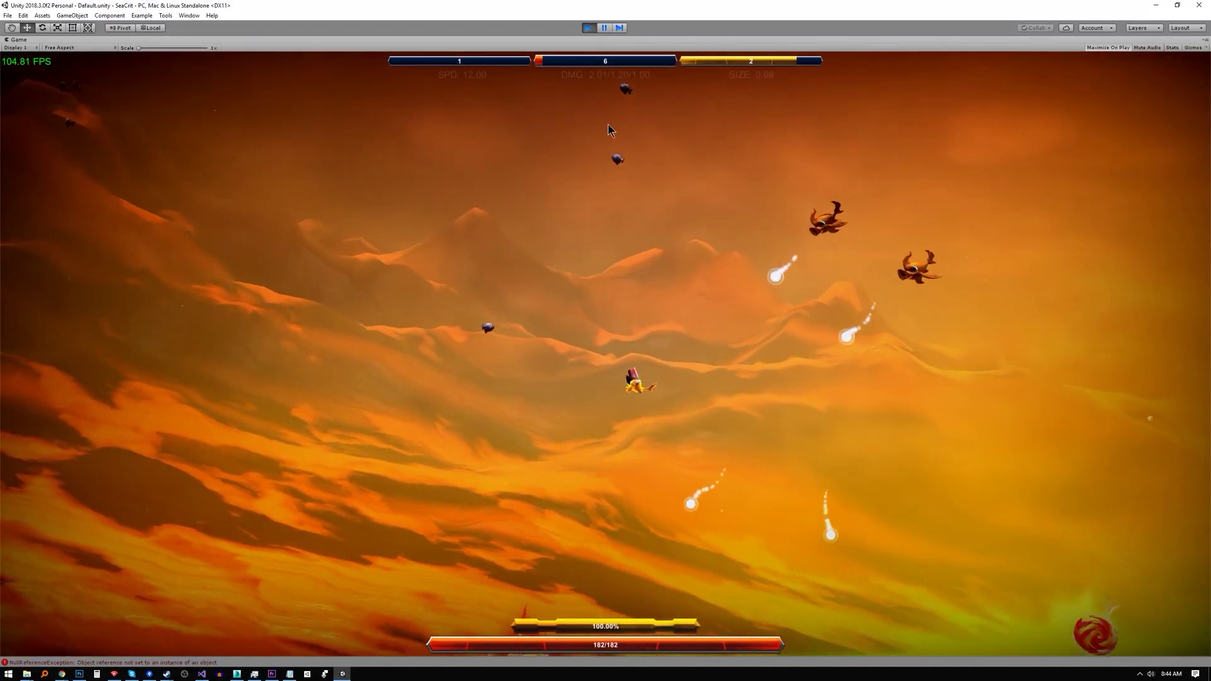
pyautogui.moveTo(768, 350)
pyautogui.mouseDown()
pyautogui.moveTo(784, 396)
pyautogui.moveTo(486, 512)
pyautogui.moveTo(447, 301)
pyautogui.moveTo(597, 274)
pyautogui.moveTo(579, 562)
pyautogui.moveTo(822, 528)
pyautogui.moveTo(687, 251)
pyautogui.moveTo(538, 289)
pyautogui.moveTo(456, 357)
pyautogui.moveTo(734, 418)
pyautogui.moveTo(577, 307)
pyautogui.moveTo(587, 178)
pyautogui.moveTo(752, 149)
pyautogui.moveTo(706, 354)
pyautogui.moveTo(733, 248)
pyautogui.moveTo(400, 267)
pyautogui.moveTo(348, 308)
pyautogui.moveTo(329, 258)
pyautogui.moveTo(316, 396)
pyautogui.moveTo(475, 210)
pyautogui.moveTo(449, 425)
pyautogui.moveTo(414, 482)
pyautogui.moveTo(629, 548)
pyautogui.moveTo(792, 406)
pyautogui.moveTo(857, 396)
pyautogui.moveTo(768, 439)
pyautogui.moveTo(591, 458)
pyautogui.moveTo(421, 437)
pyautogui.moveTo(412, 189)
pyautogui.moveTo(397, 180)
pyautogui.mouseUp()
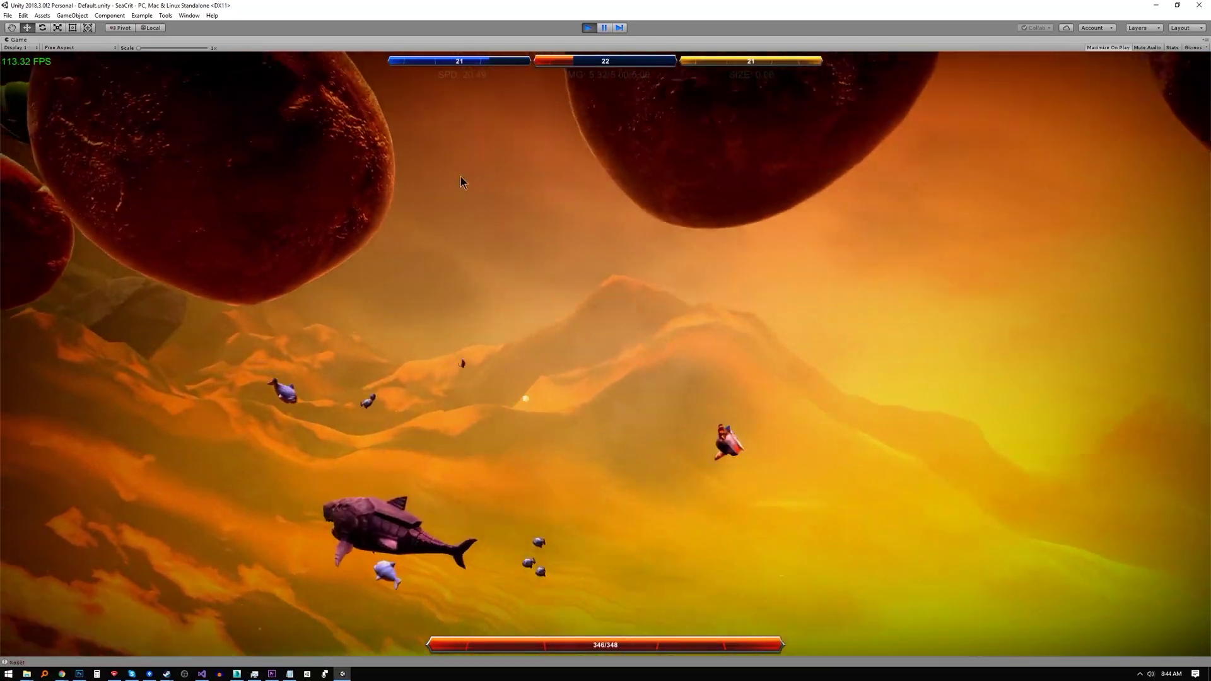